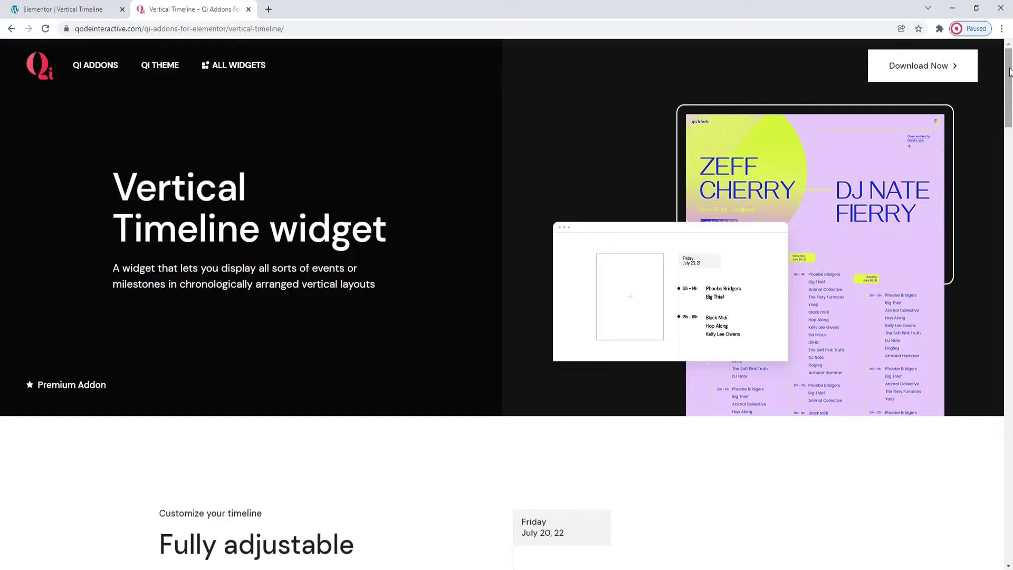
# Scroll the Qi Addons Vertical Timeline demo down to the pink balloon two-timeline example
pyautogui.moveTo(1009, 71); pyautogui.dragTo(1008, 131)
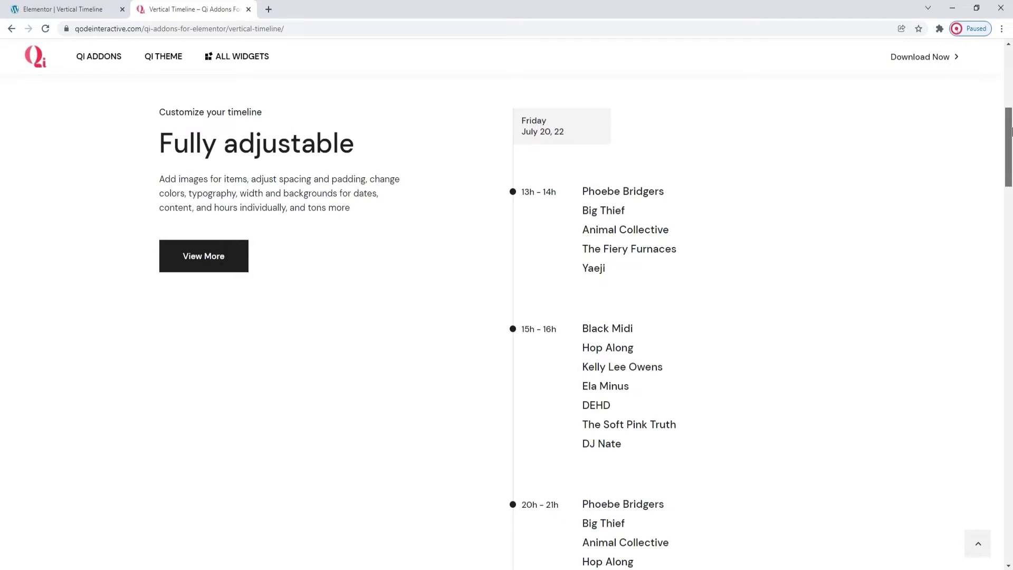
pyautogui.moveTo(1011, 131); pyautogui.dragTo(1011, 236)
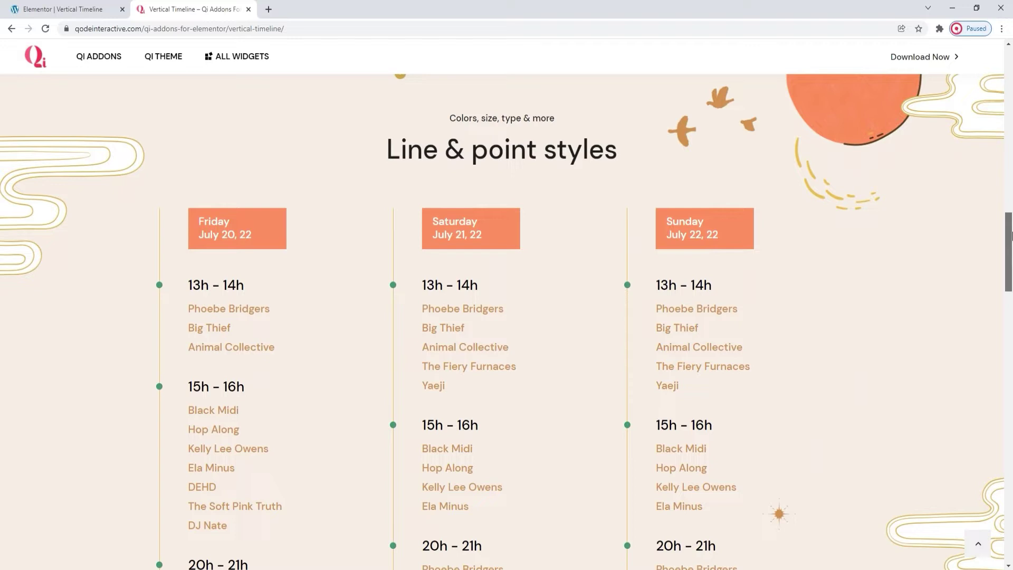
pyautogui.moveTo(1009, 236); pyautogui.dragTo(1009, 448)
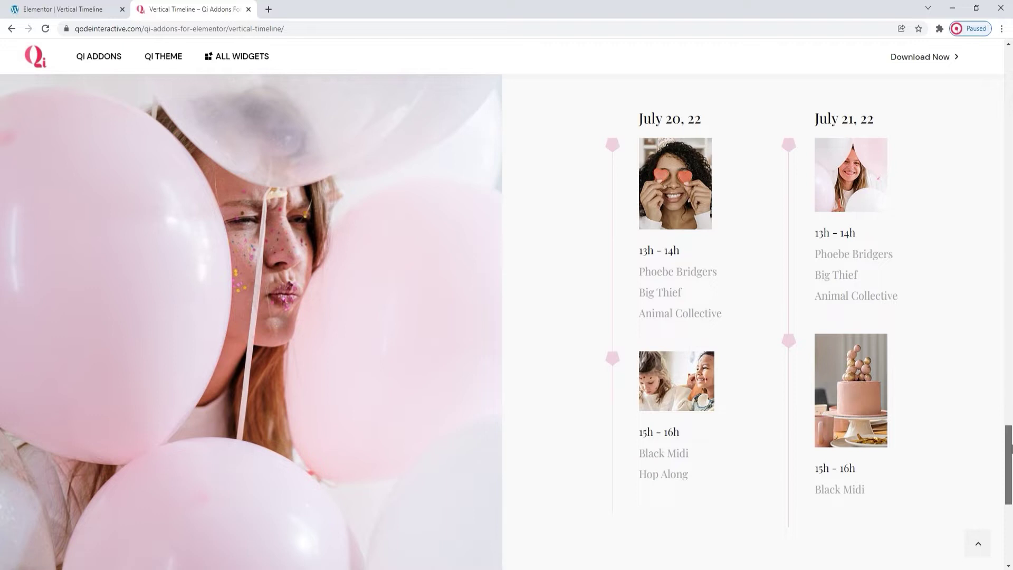
pyautogui.scroll(-2, 1010, 449)
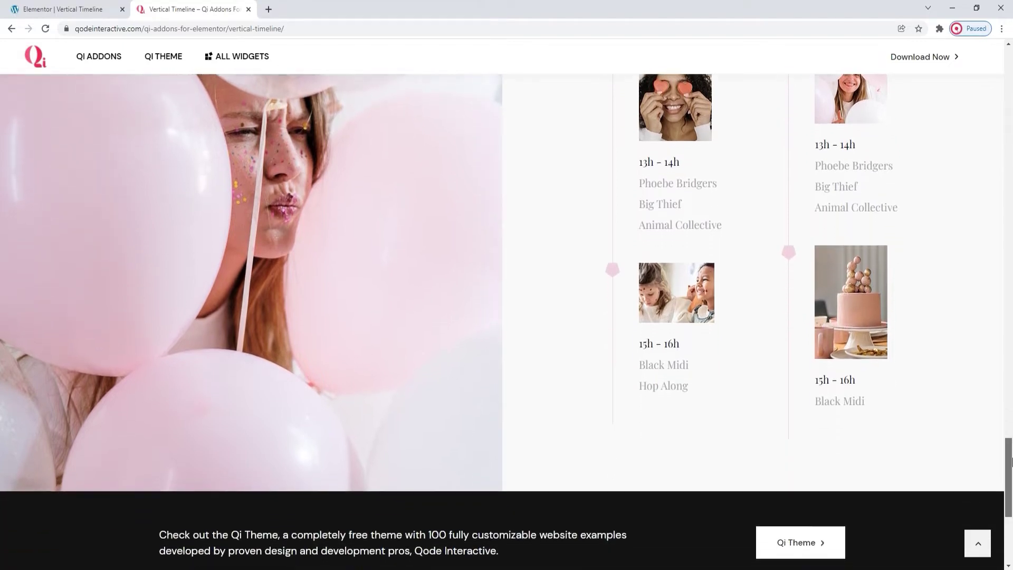
# Back in Elementor, show the balloon-photo column's Style background image settings
pyautogui.click(24, 10)
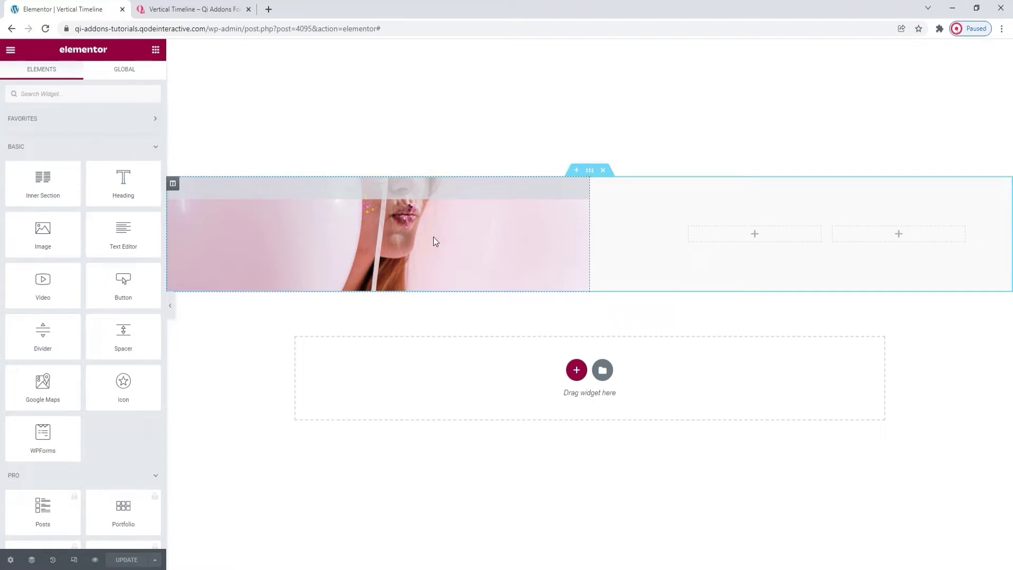
pyautogui.click(173, 185)
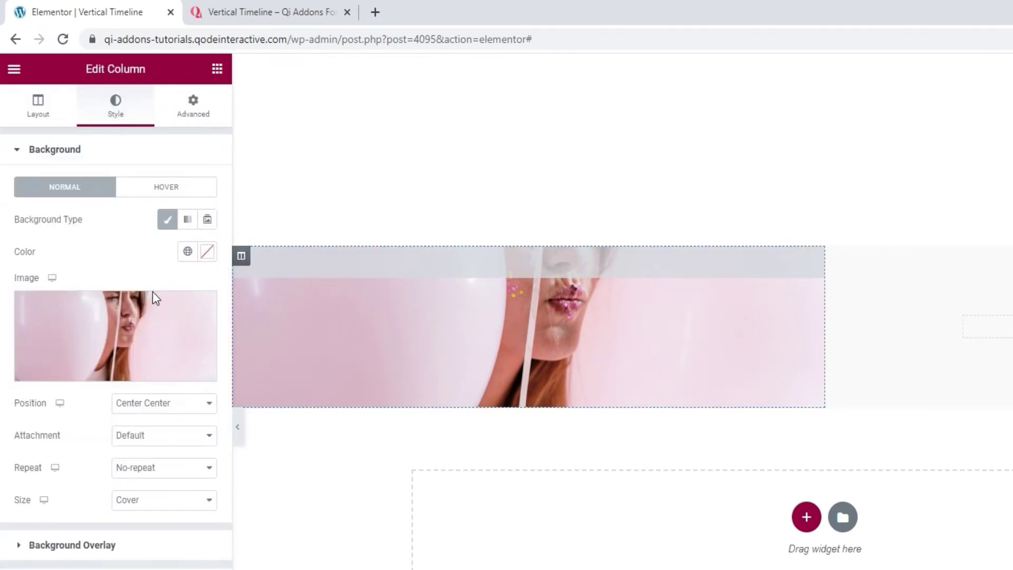
pyautogui.moveTo(113, 335)
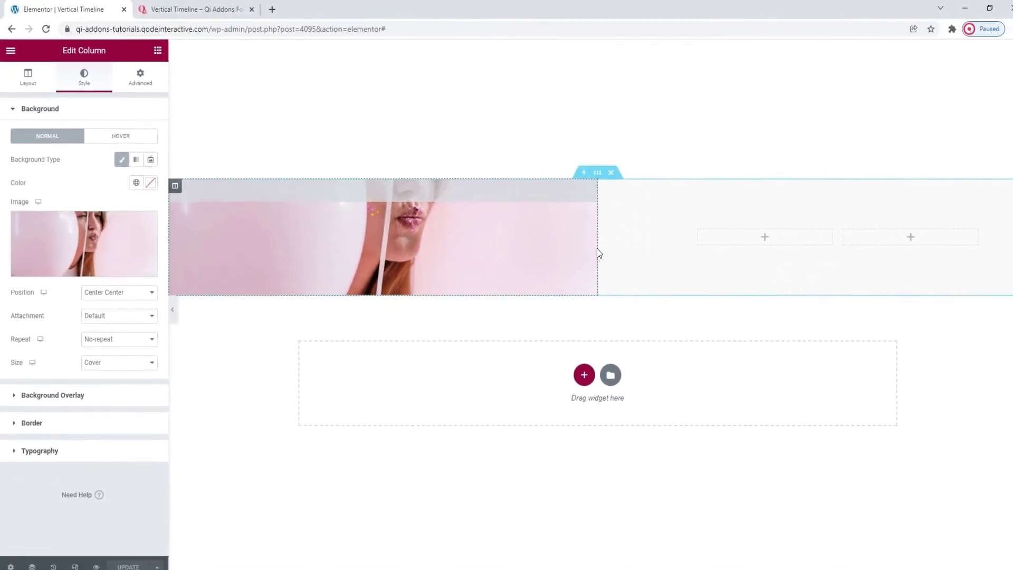
# Search 'vertical' among widgets and drop a Vertical Timeline into the empty right column
pyautogui.click(156, 49)
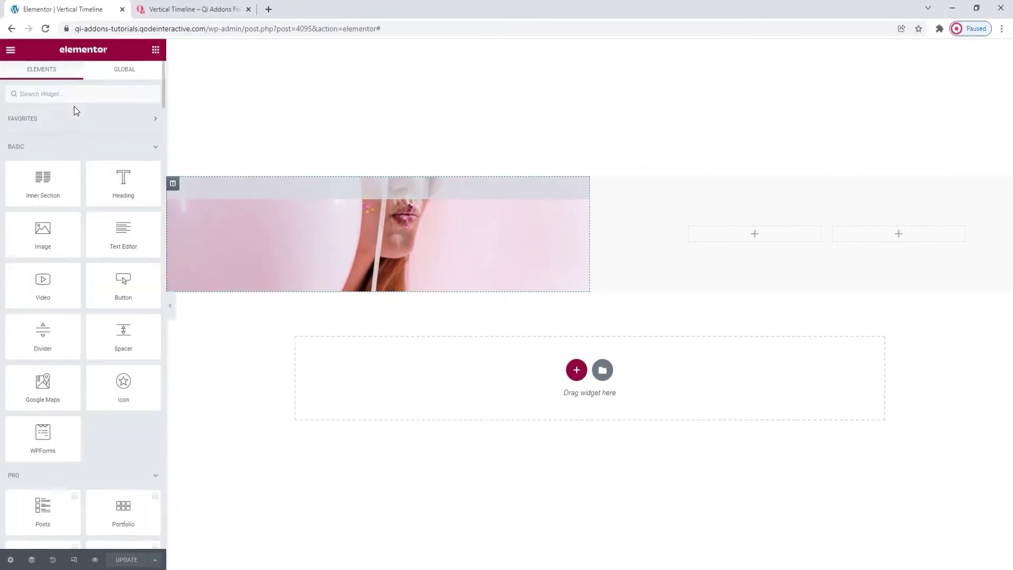
pyautogui.write('vertic')
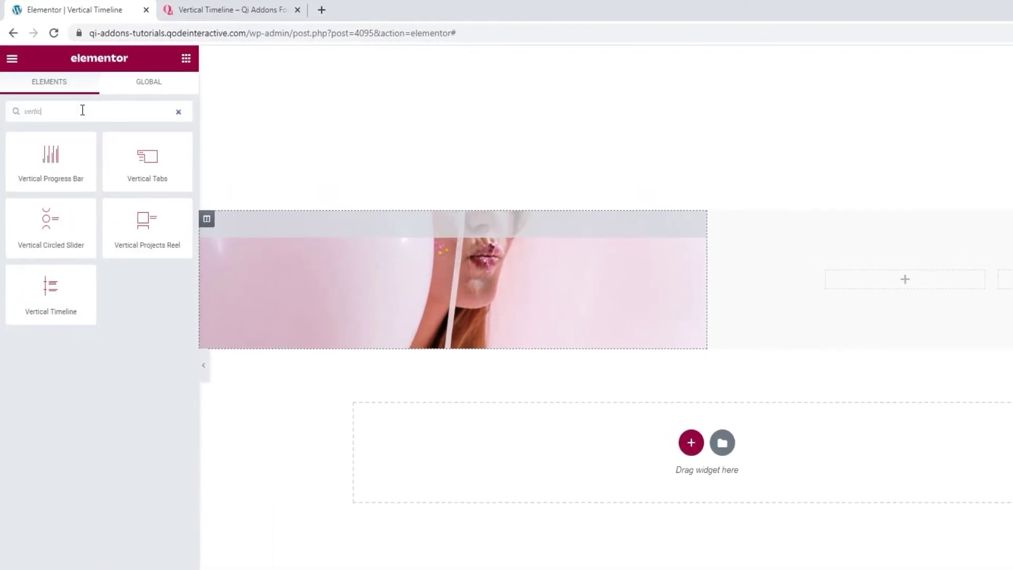
pyautogui.write('al')
pyautogui.moveTo(51, 286); pyautogui.dragTo(876, 277)
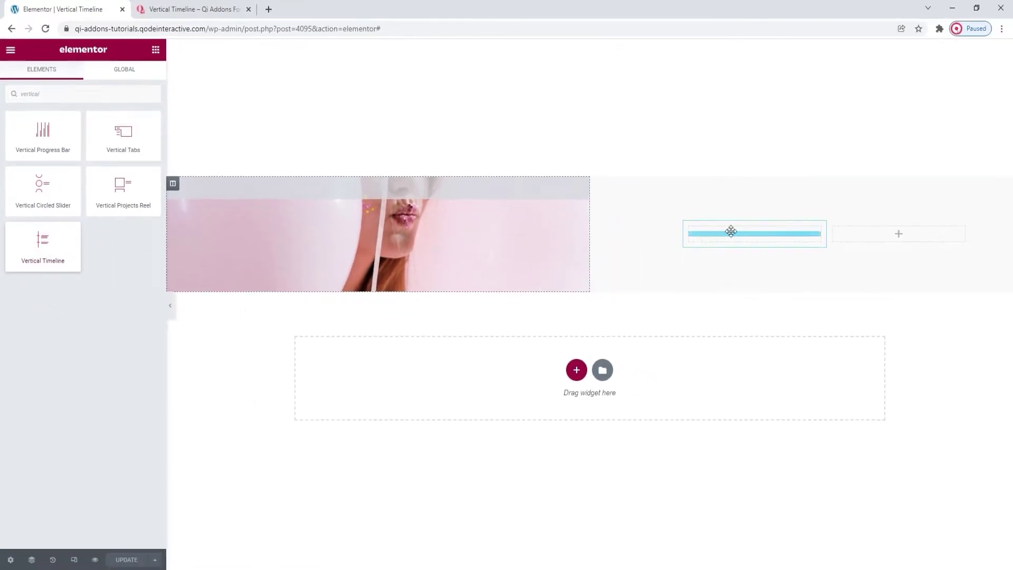
pyautogui.moveTo(731, 231); pyautogui.dragTo(733, 235)
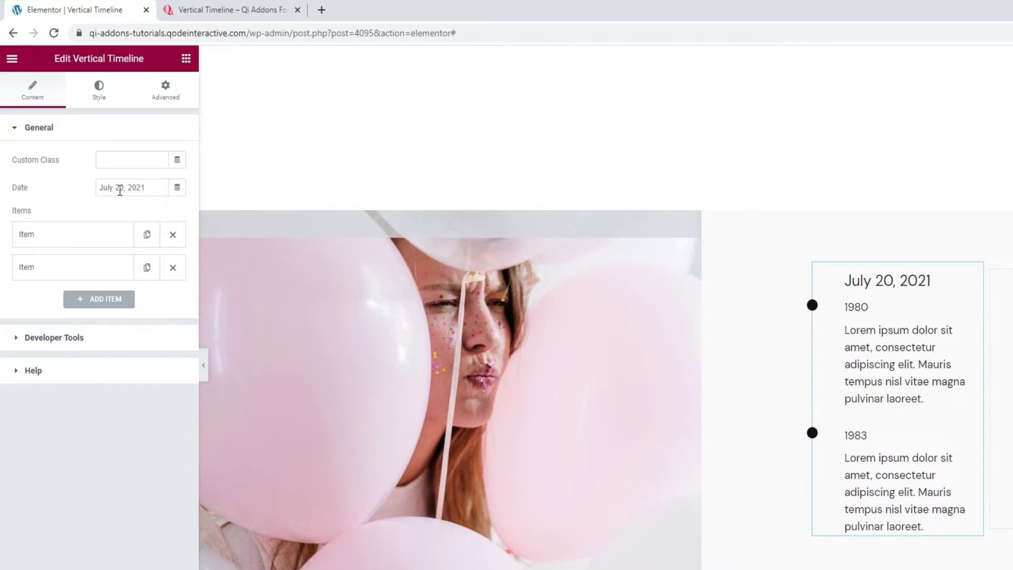
# Change the date's year to 2022, briefly adding and then removing a third item
pyautogui.moveTo(141, 189); pyautogui.dragTo(147, 189)
pyautogui.write('2')
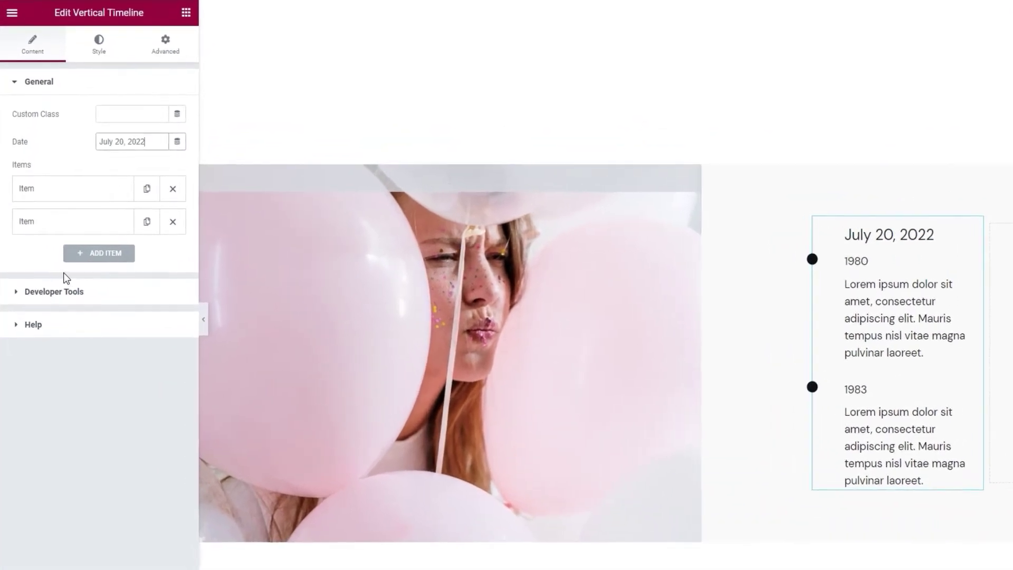
pyautogui.click(102, 254)
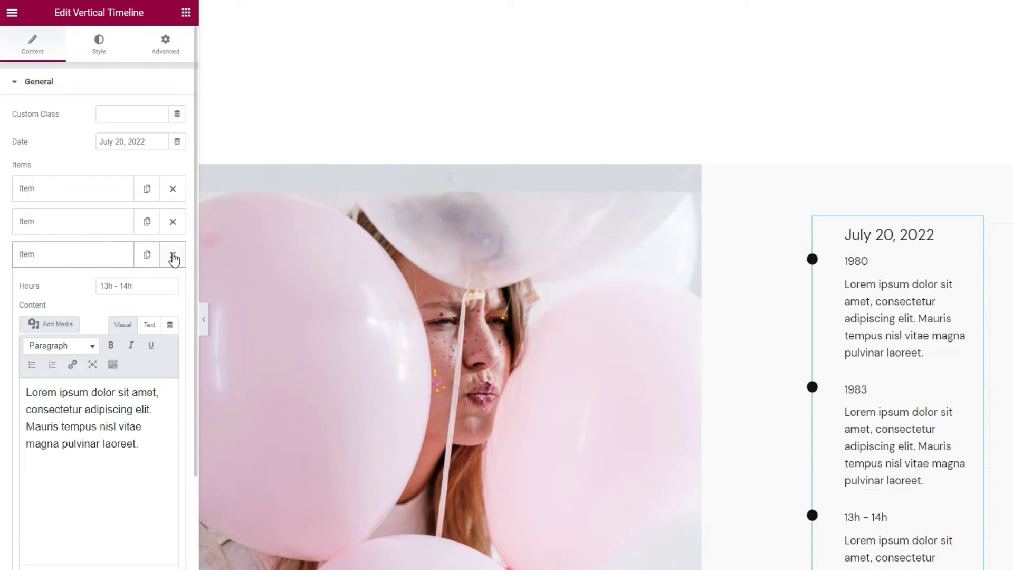
pyautogui.click(172, 255)
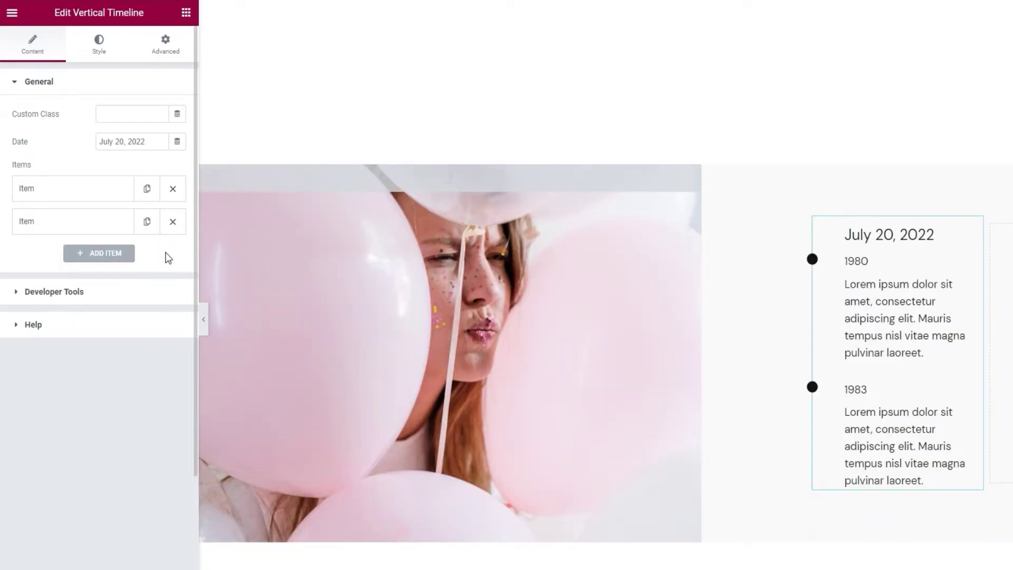
# Set item one's hours to '13h - 14h' and content to Phoebe Bridgers, Big Thief, Animal Collective
pyautogui.click(94, 195)
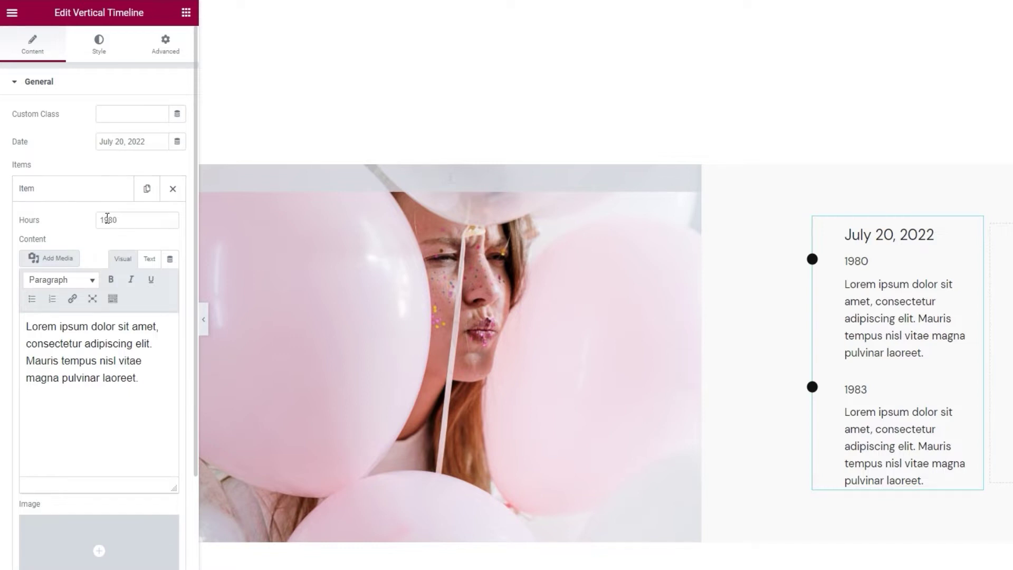
pyautogui.doubleClick(106, 220)
pyautogui.press('BackSpace')
pyautogui.write('13h - 14h')
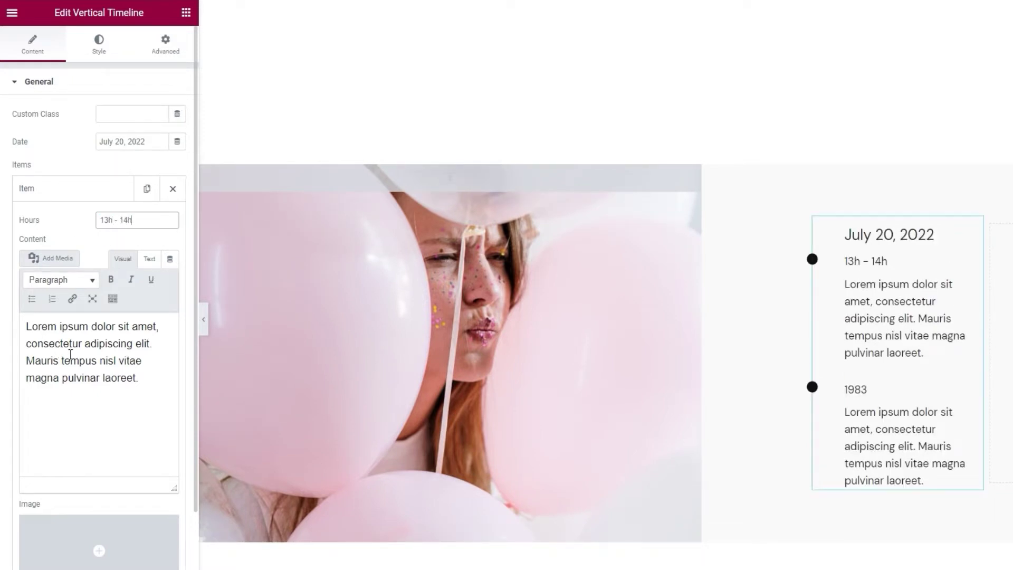
pyautogui.tripleClick(51, 344)
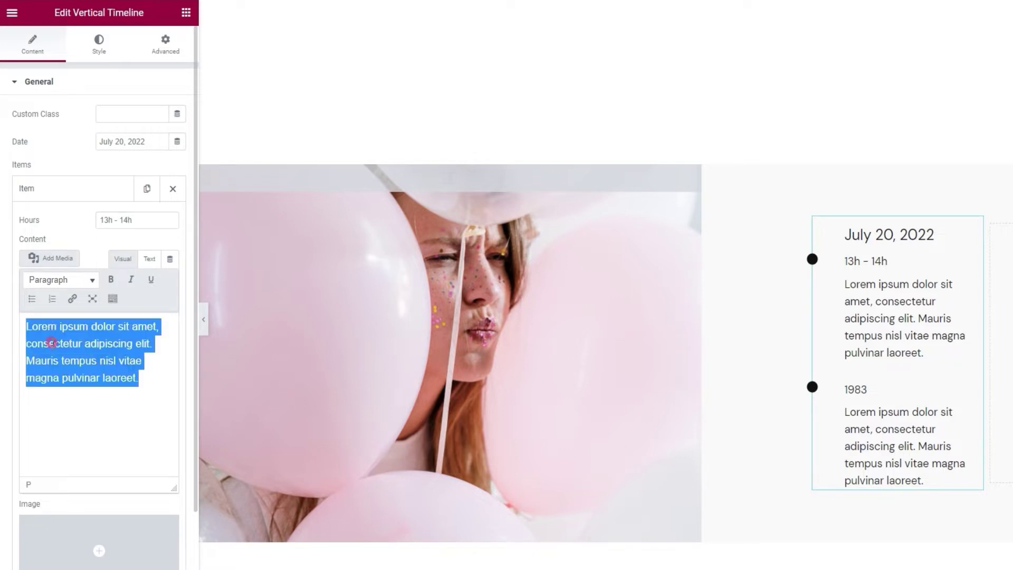
pyautogui.press('BackSpace')
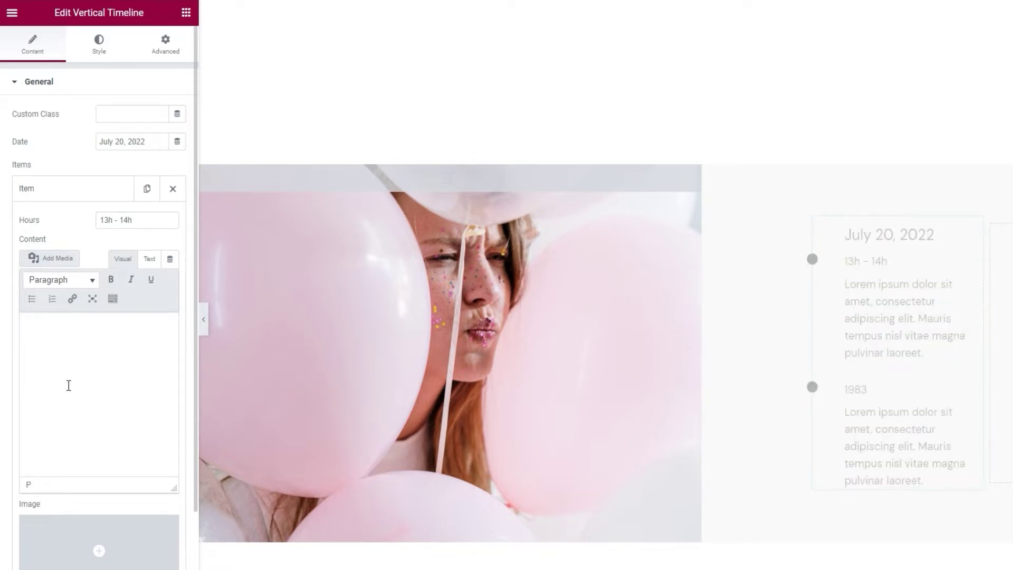
pyautogui.write('Phoebe Bridgers')
pyautogui.press('Return')
pyautogui.write('Big Thief')
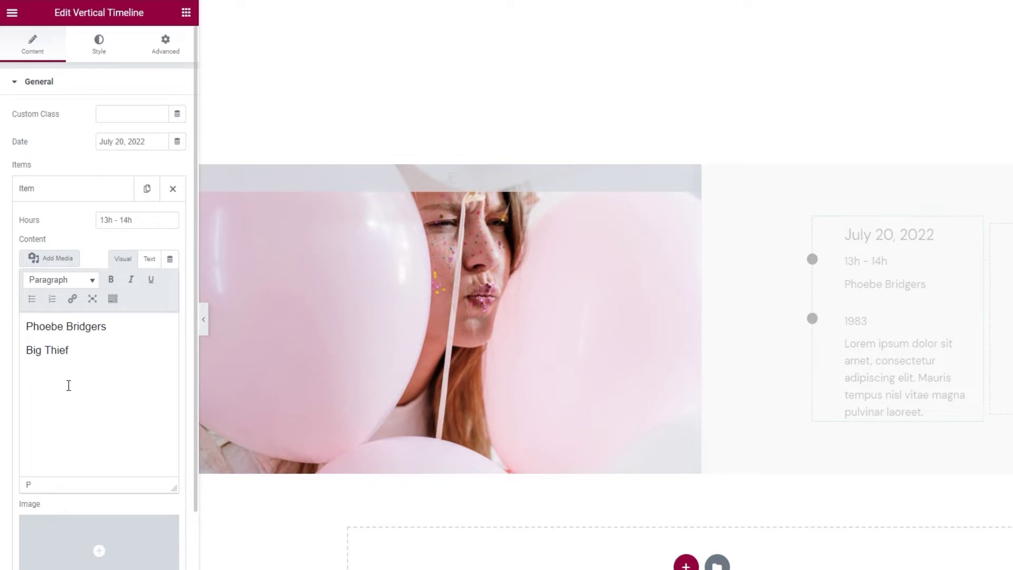
pyautogui.press('Return')
pyautogui.write('Animal Collective')
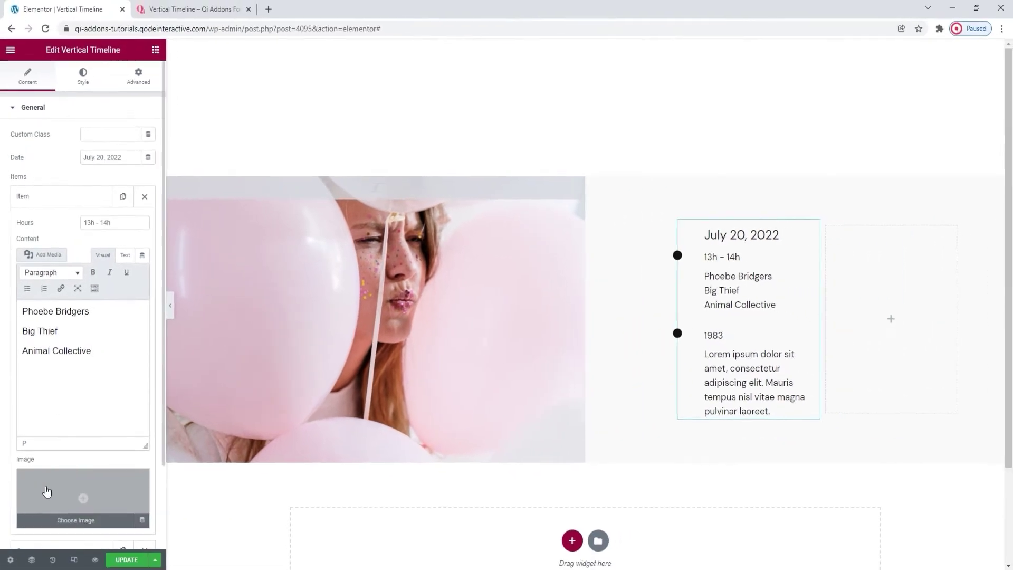
# Insert a photo from the Media Library into the first timeline item
pyautogui.click(46, 491)
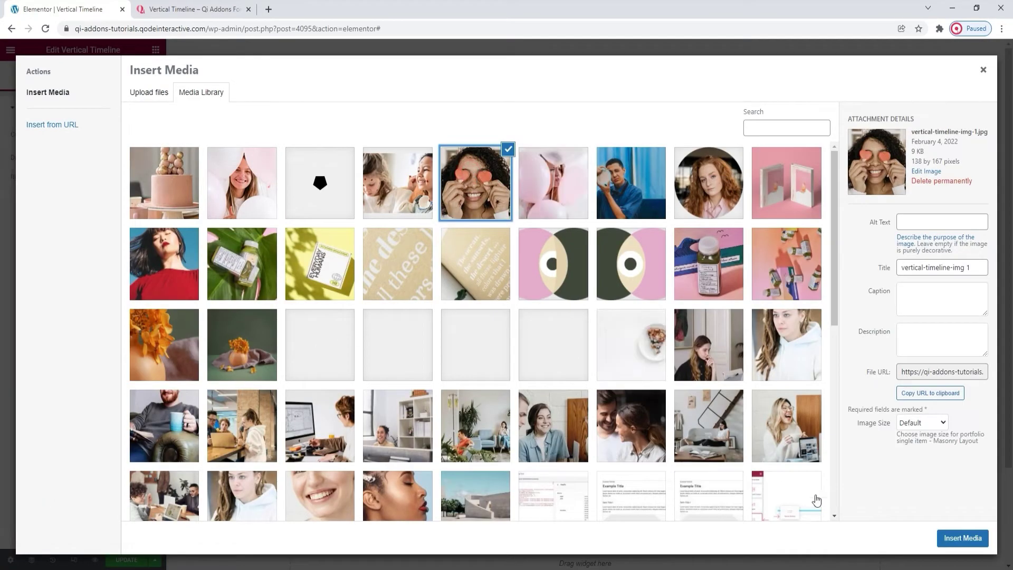
pyautogui.click(950, 539)
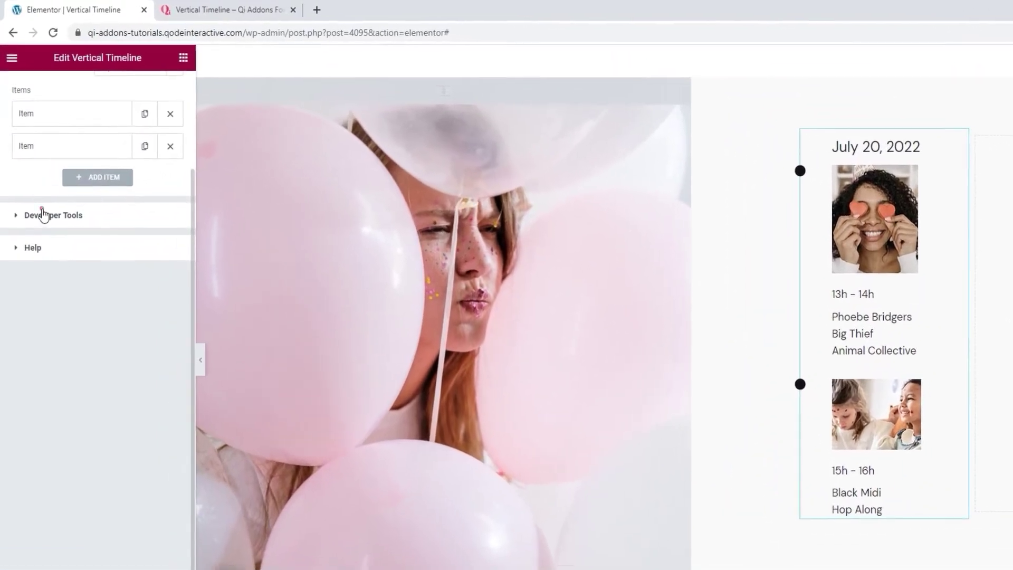
# Switch Show Shortcode Snippet on and back to No, then expand the Help section
pyautogui.click(36, 182)
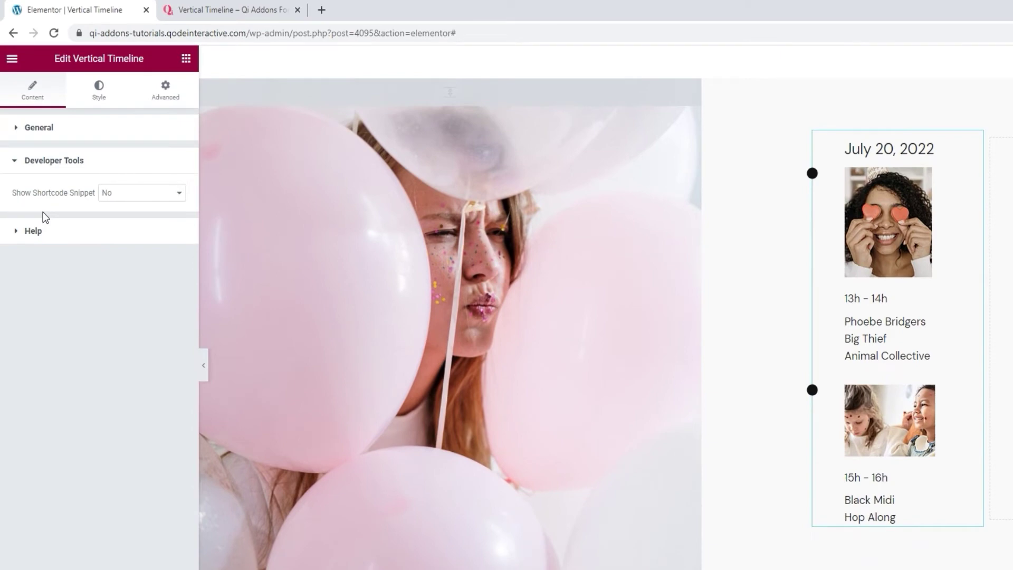
pyautogui.click(113, 193)
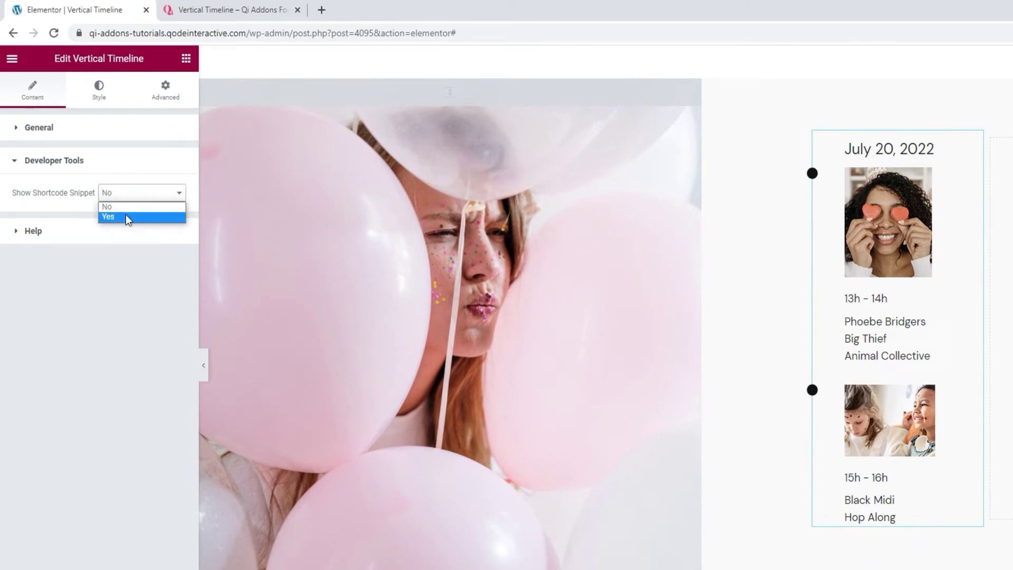
pyautogui.click(128, 217)
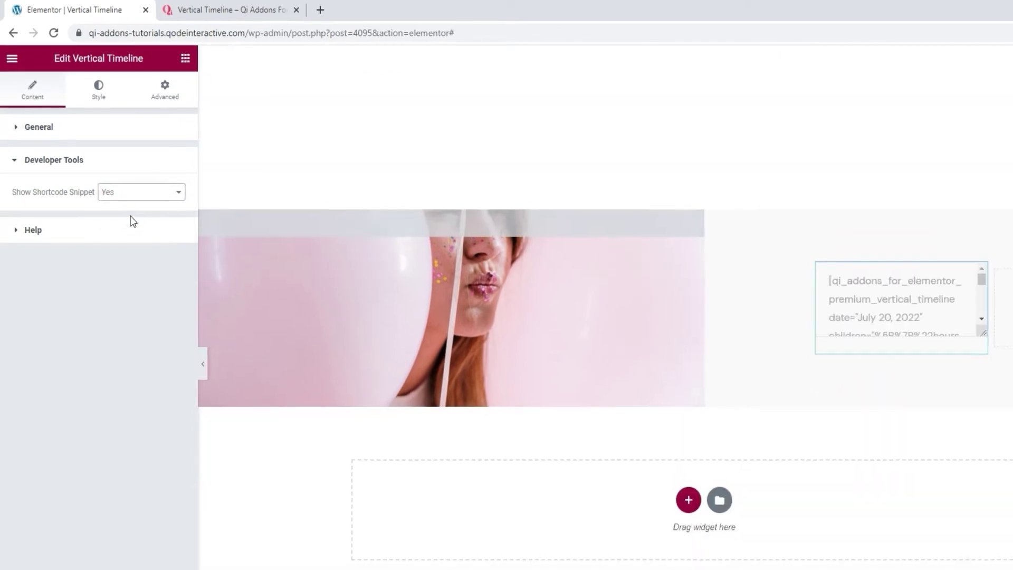
pyautogui.scroll(2, 757, 268)
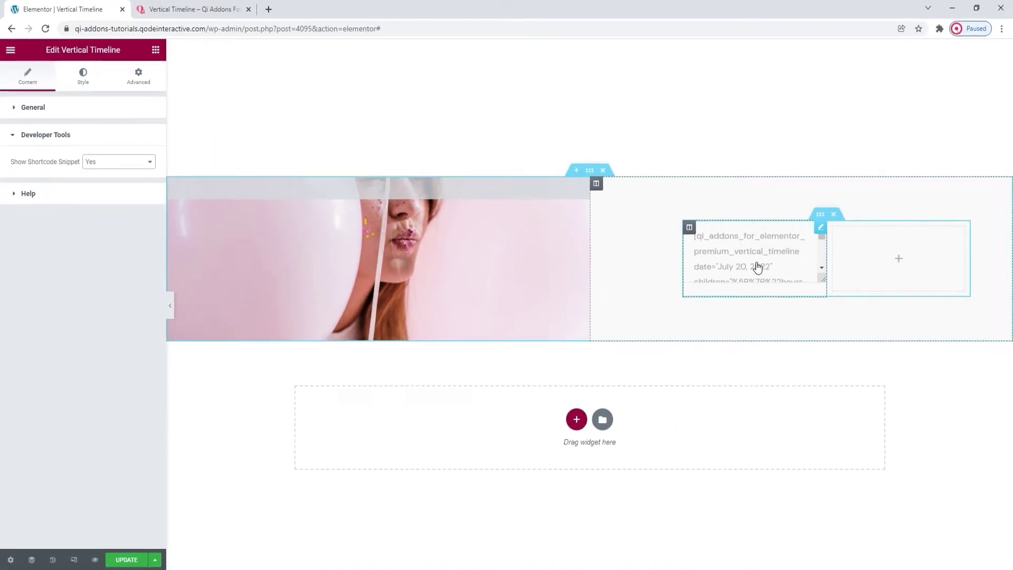
pyautogui.click(100, 163)
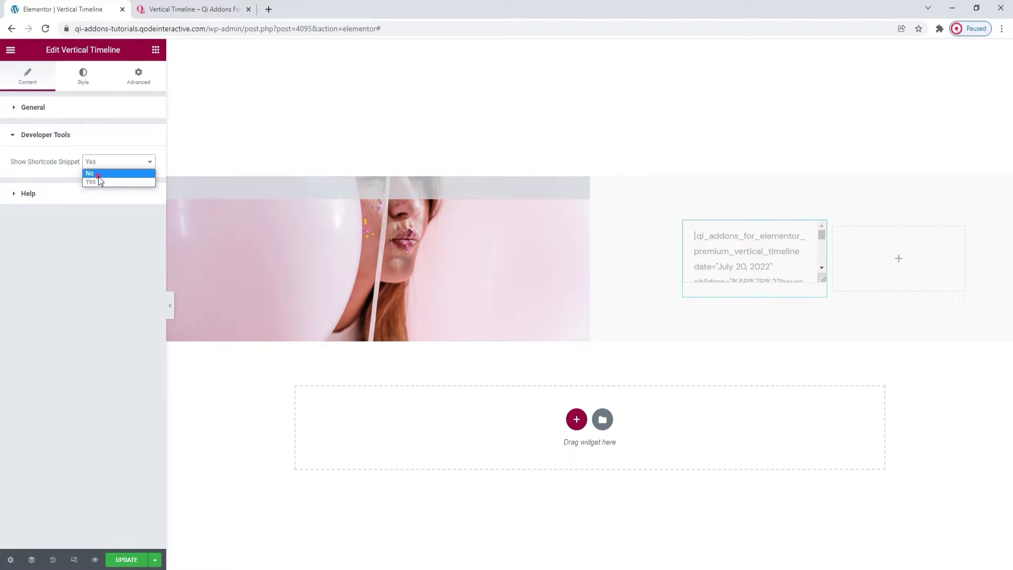
pyautogui.click(98, 175)
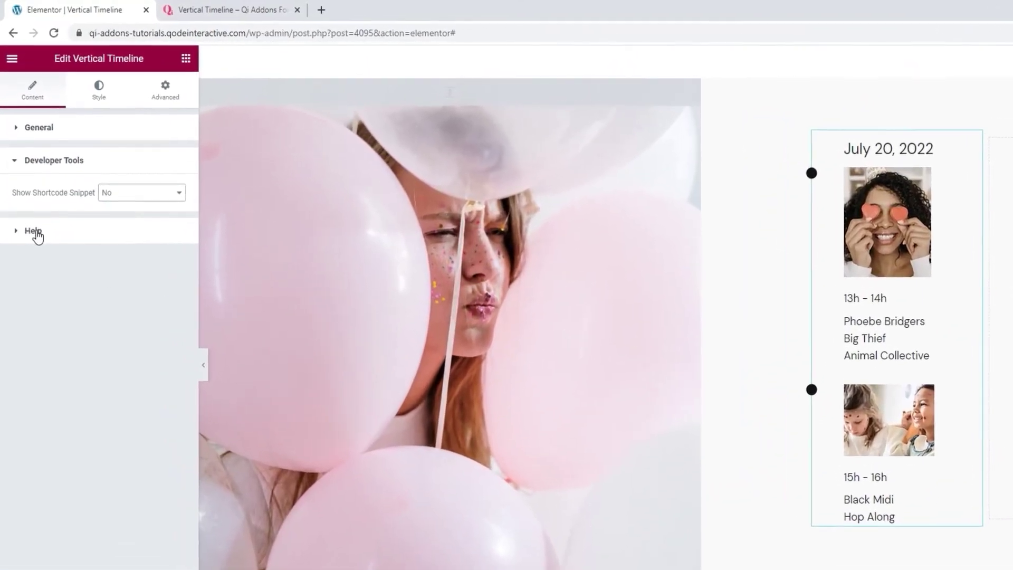
pyautogui.click(27, 194)
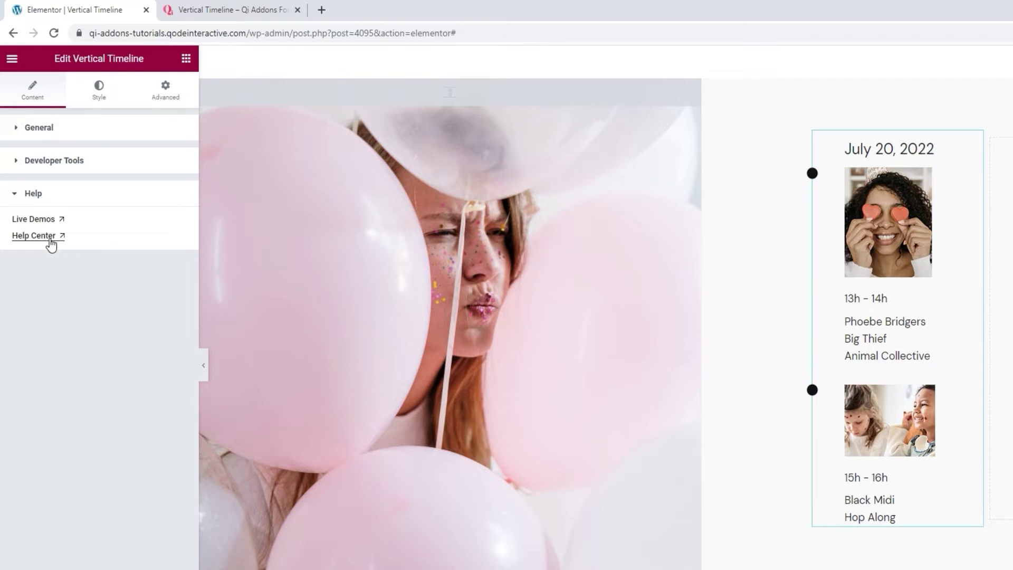
# In the Style tab, try a larger Space Between Items, then clear it to default
pyautogui.click(97, 101)
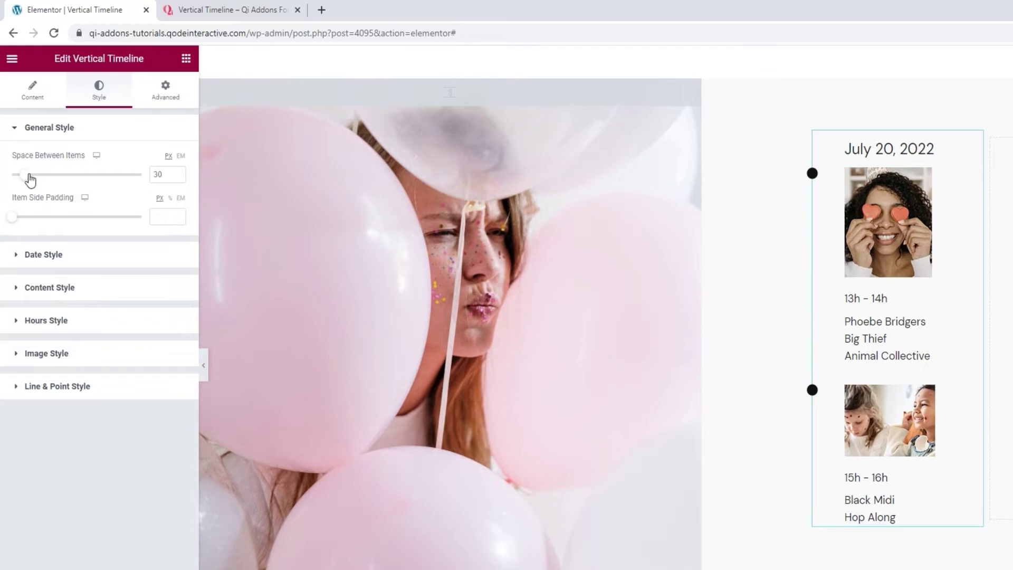
pyautogui.moveTo(30, 180); pyautogui.dragTo(48, 180)
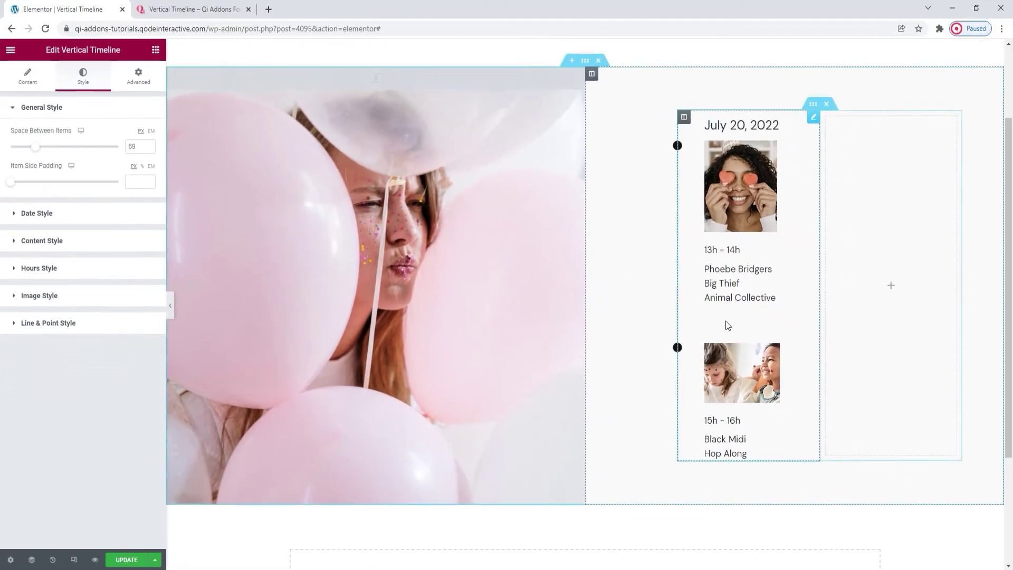
pyautogui.doubleClick(135, 146)
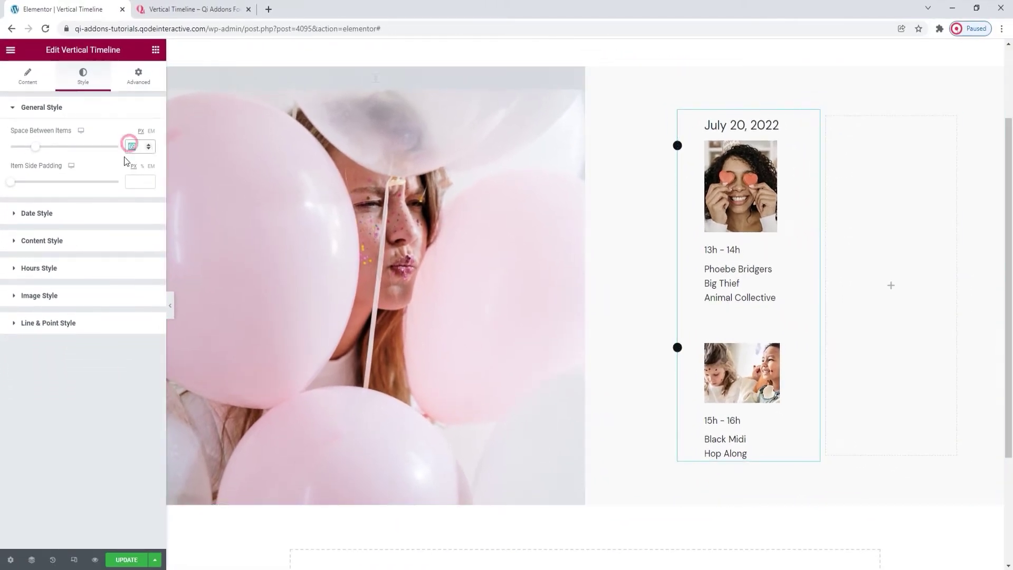
pyautogui.press('BackSpace')
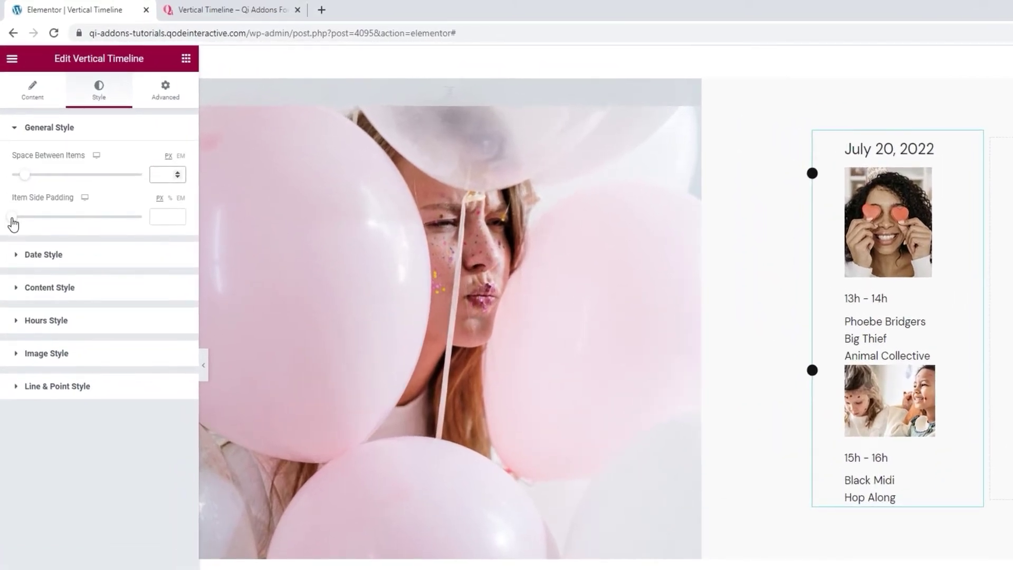
# Set the timeline's Item Side Padding to 50 px
pyautogui.moveTo(13, 224); pyautogui.dragTo(74, 229)
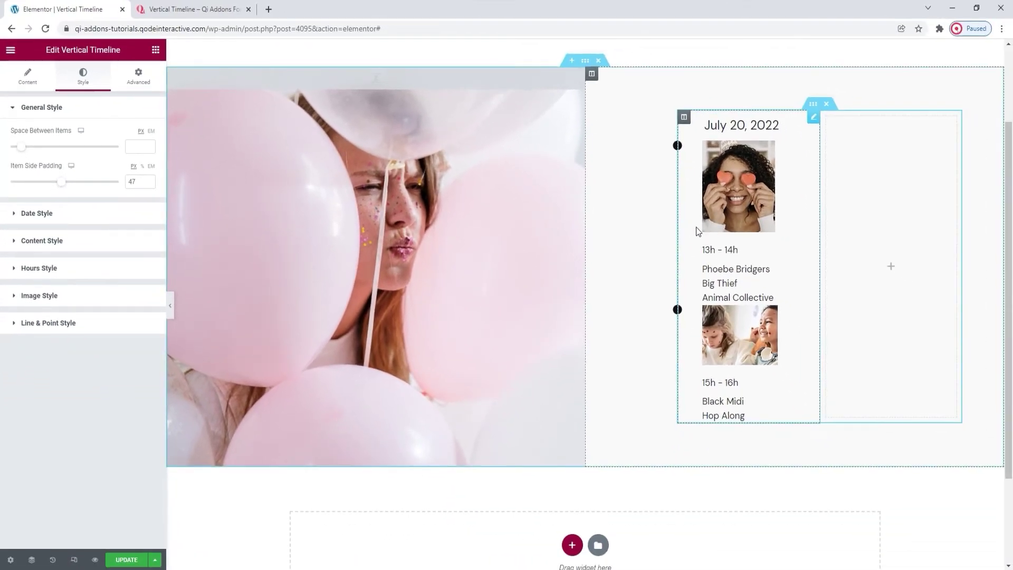
pyautogui.click(148, 180)
pyautogui.click(149, 180)
pyautogui.click(149, 180)
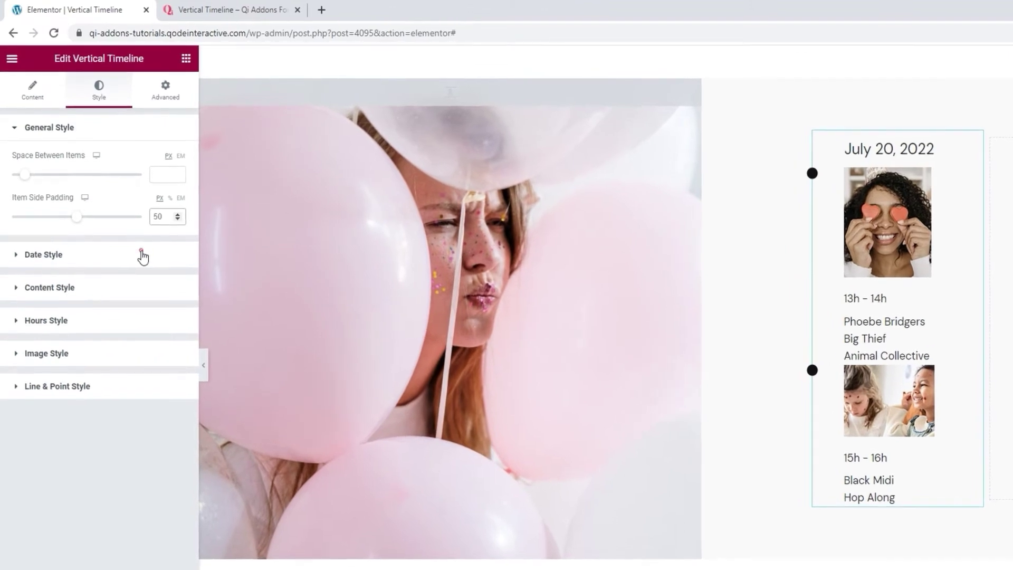
# Give the Date Style an unlinked margin of 0, 0, 19 and 50 px
pyautogui.click(118, 213)
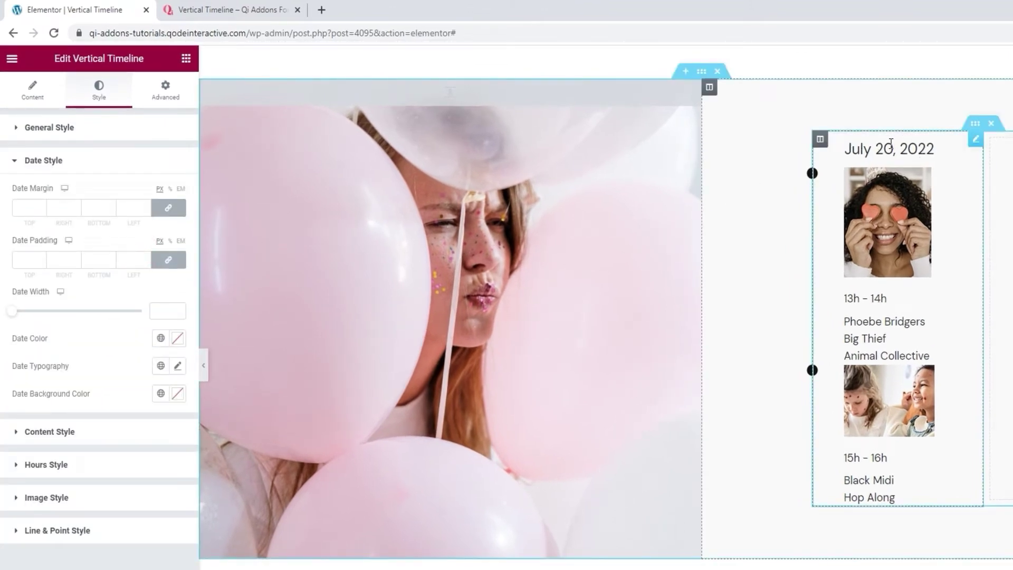
pyautogui.click(42, 206)
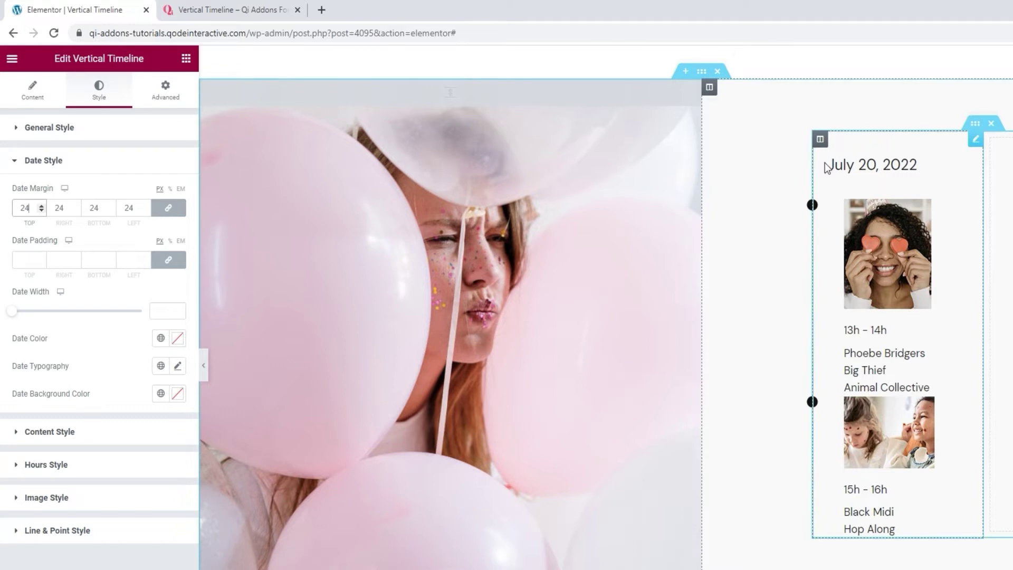
pyautogui.doubleClick(21, 212)
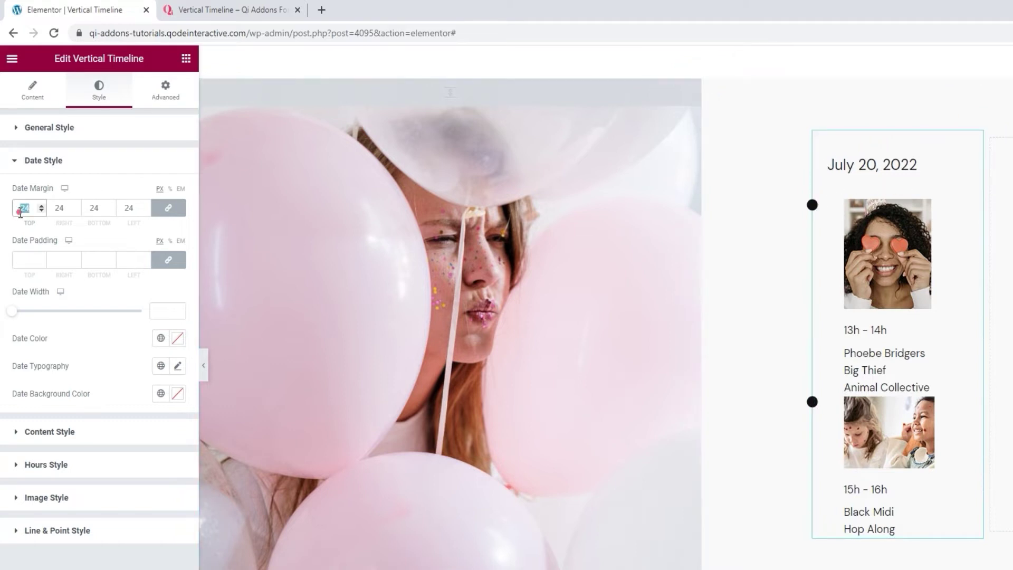
pyautogui.write('0')
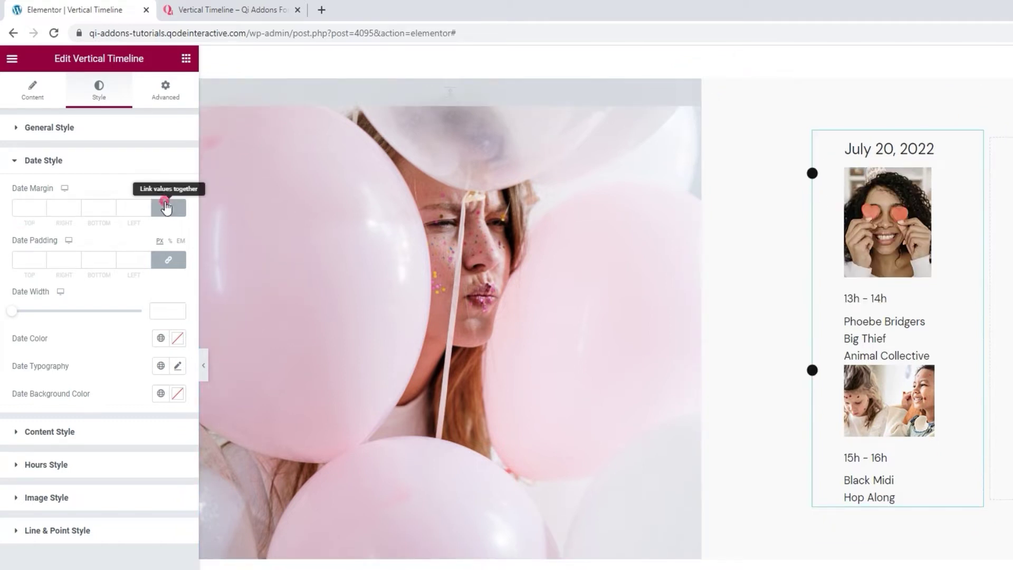
pyautogui.click(169, 207)
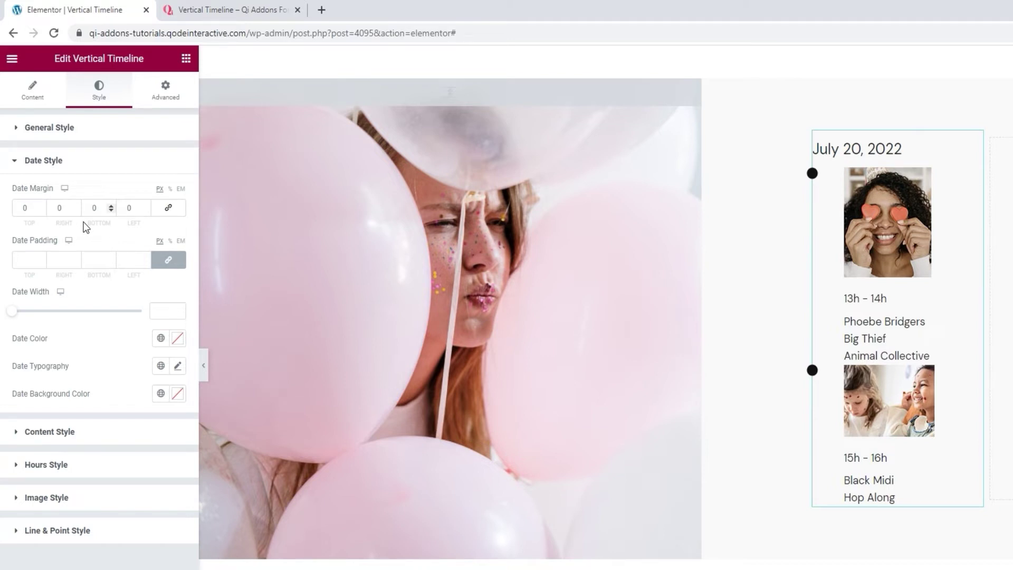
pyautogui.doubleClick(93, 208)
pyautogui.write('19')
pyautogui.doubleClick(129, 208)
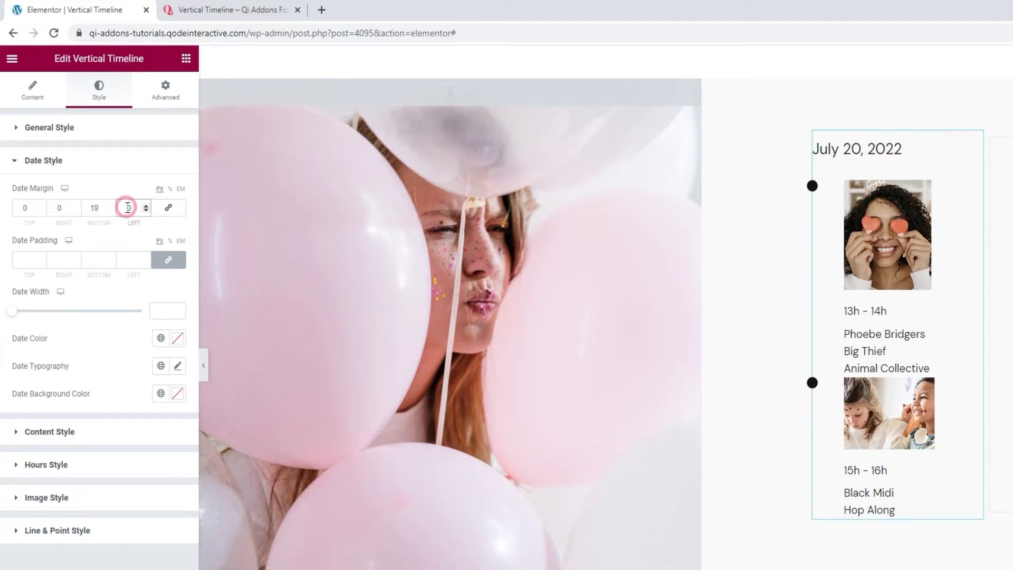
pyautogui.write('60')
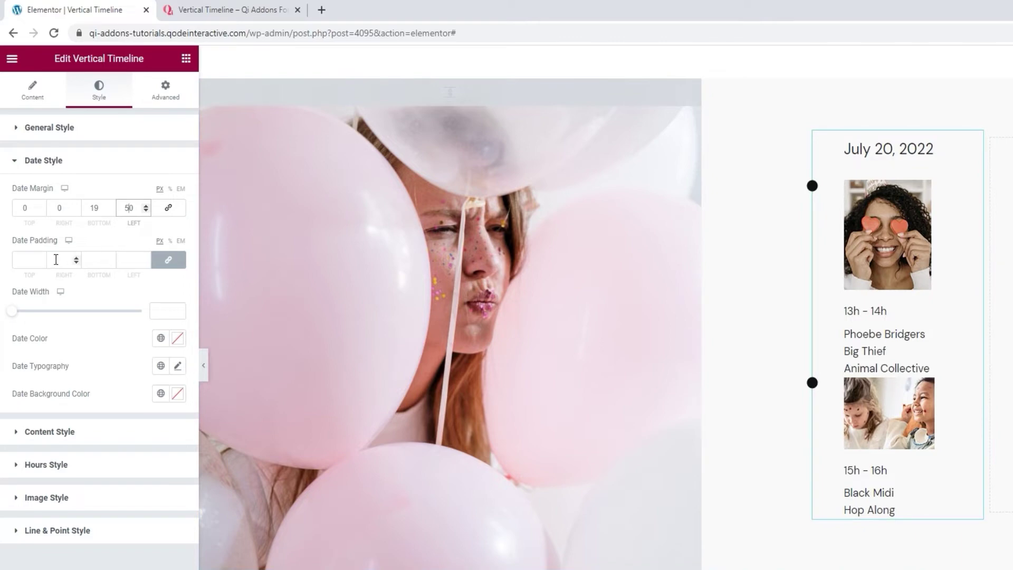
# Try Date Padding values 7 and 15, then clear it and unlink it at 0
pyautogui.click(40, 258)
pyautogui.write('7')
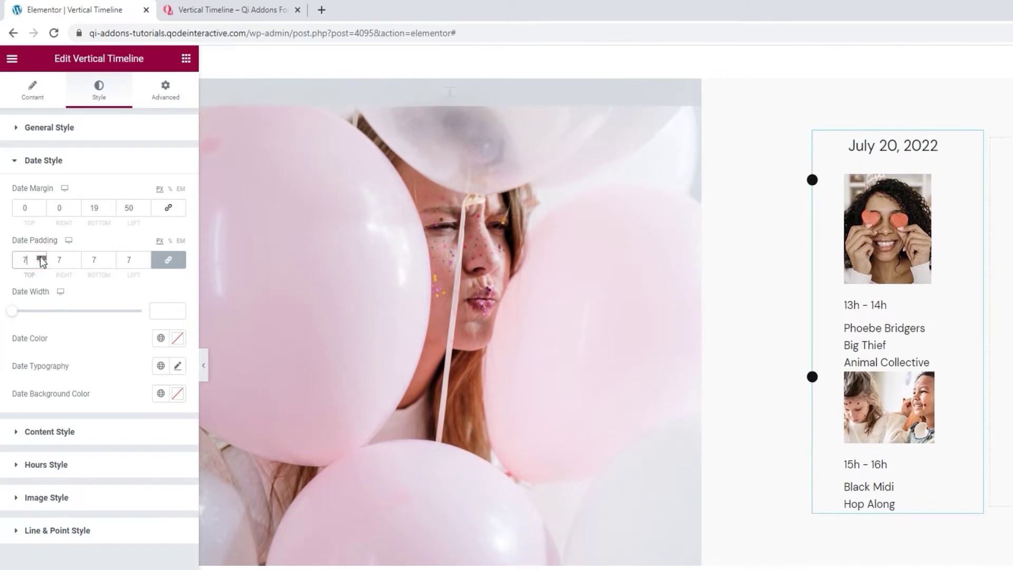
pyautogui.press('BackSpace')
pyautogui.write('15')
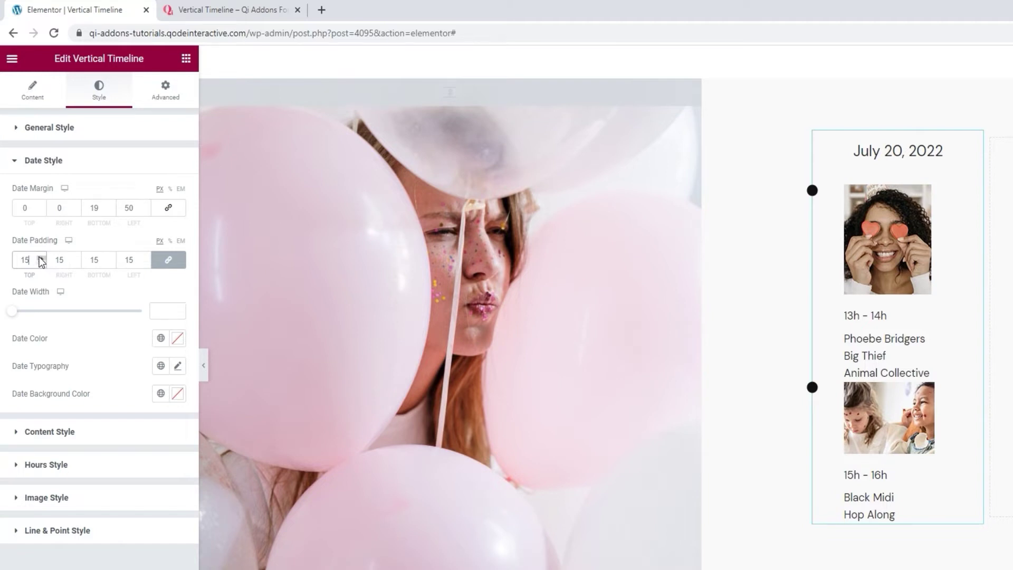
pyautogui.doubleClick(23, 260)
pyautogui.press('BackSpace')
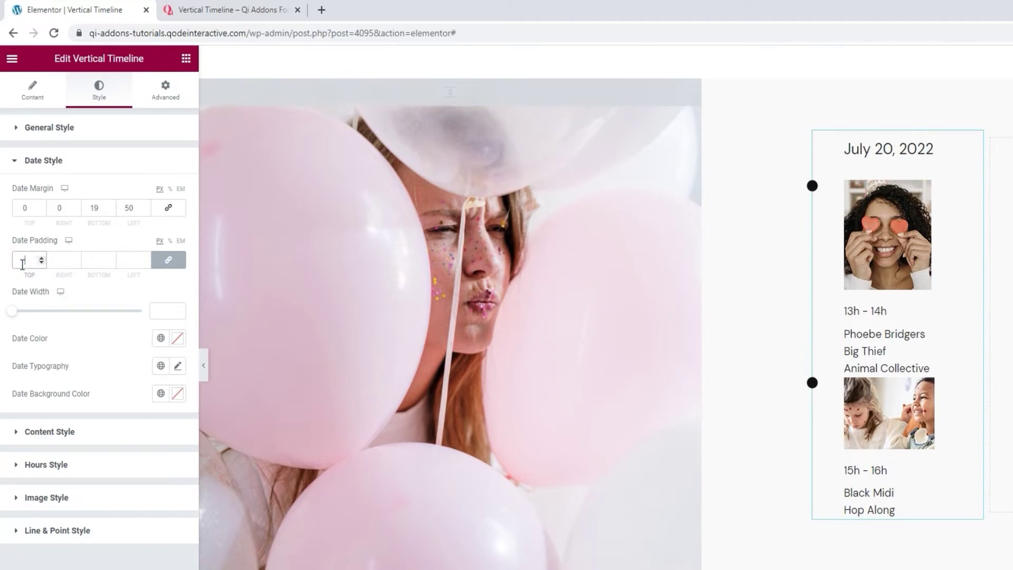
pyautogui.click(163, 261)
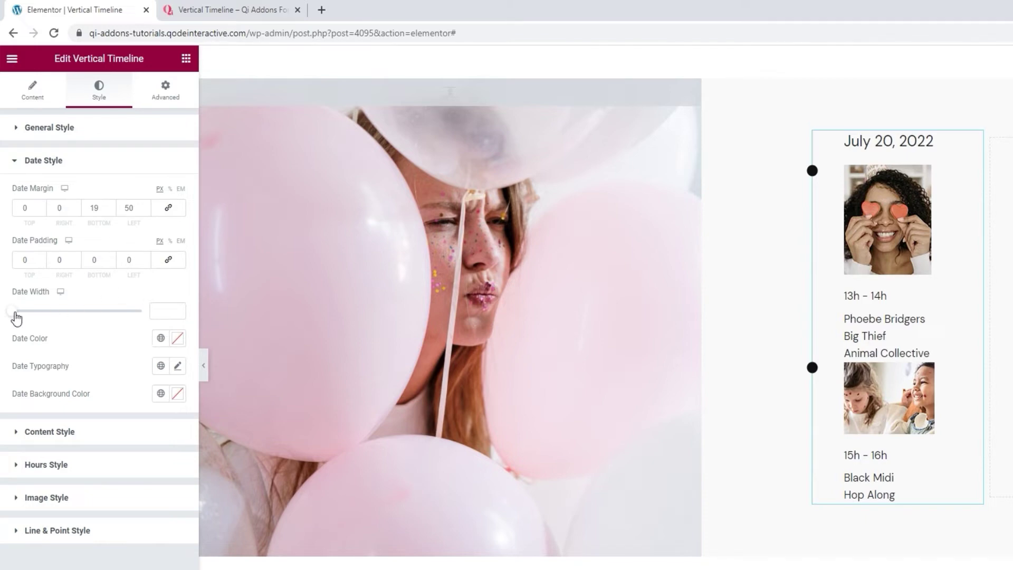
# Try widening the Date Width with the slider, then clear it back to default
pyautogui.moveTo(15, 317); pyautogui.dragTo(55, 317)
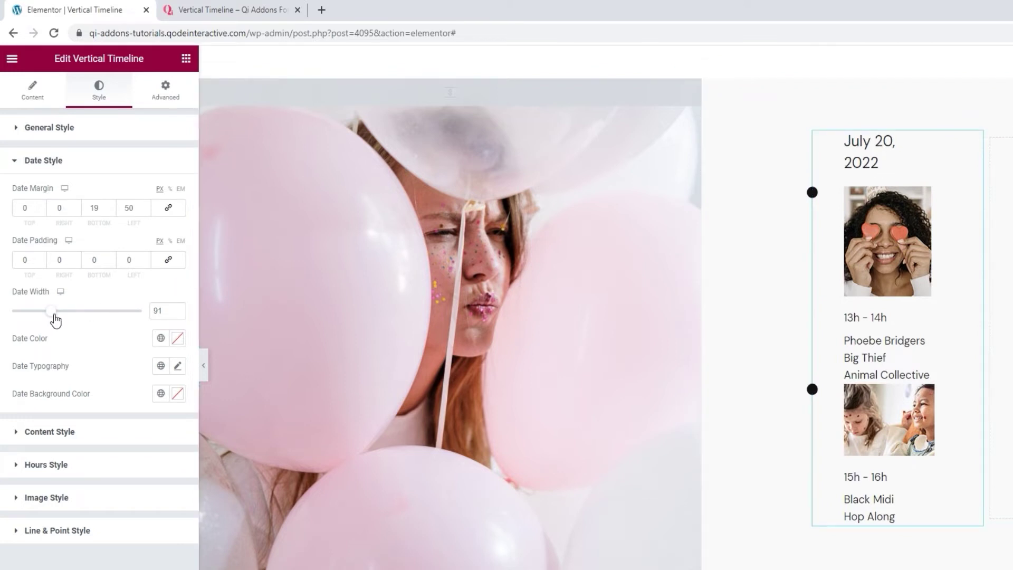
pyautogui.moveTo(55, 319); pyautogui.dragTo(71, 318)
pyautogui.doubleClick(162, 310)
pyautogui.press('BackSpace')
pyautogui.click(96, 342)
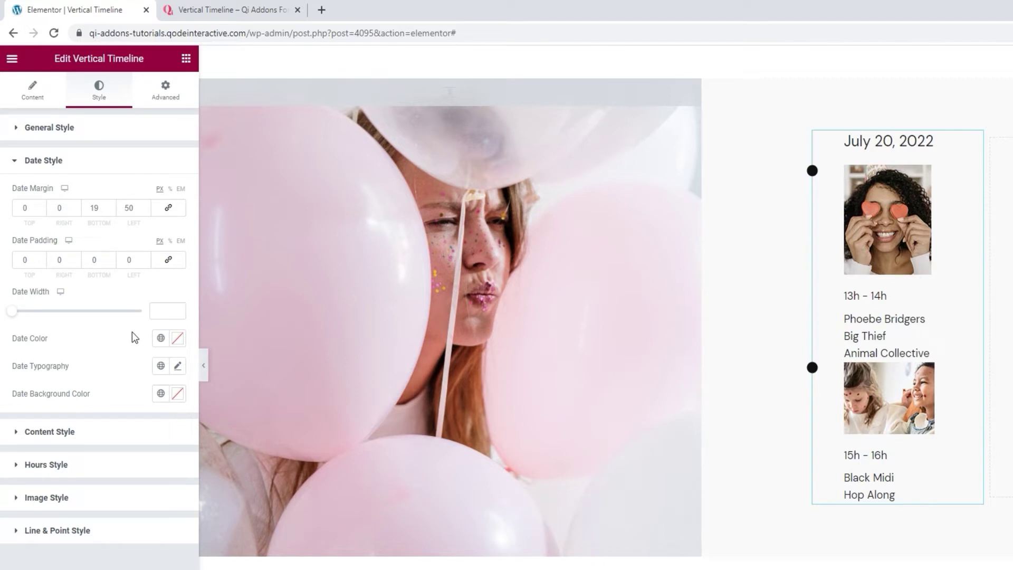
# Set the Date Color to black with hex 000000
pyautogui.click(177, 338)
pyautogui.click(134, 418)
pyautogui.moveTo(134, 419); pyautogui.dragTo(87, 407)
pyautogui.doubleClick(57, 545)
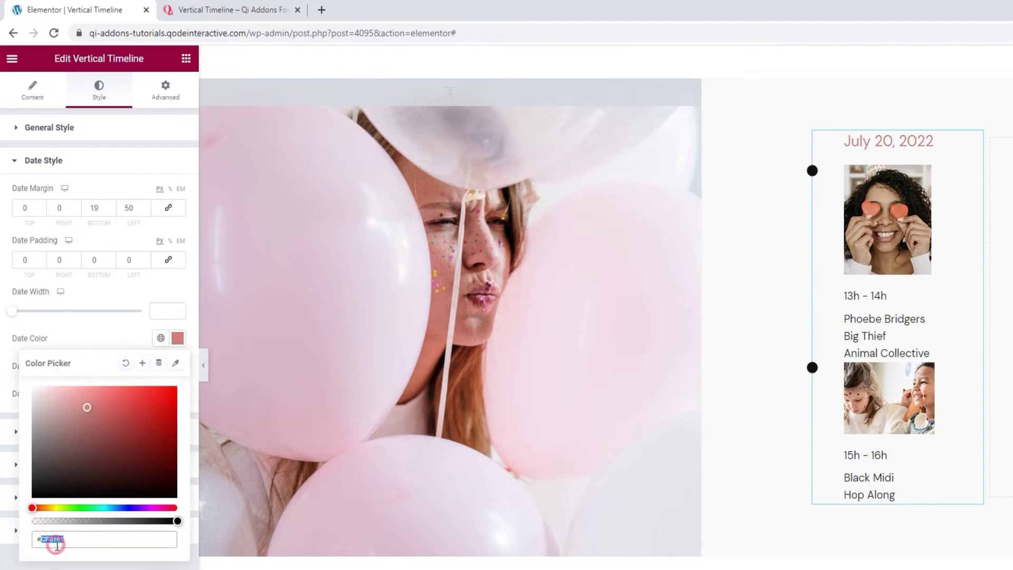
pyautogui.write('000000')
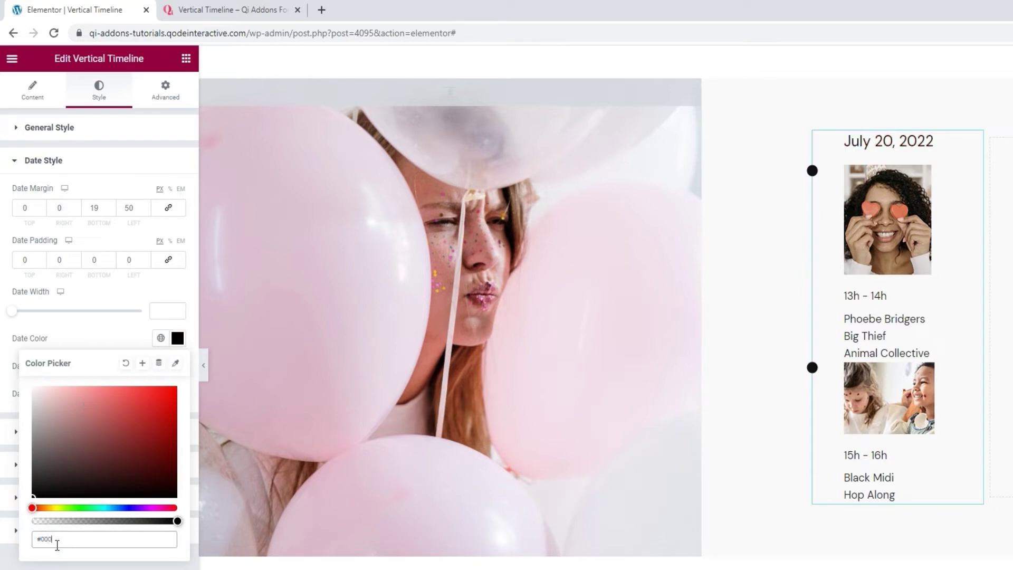
pyautogui.click(116, 328)
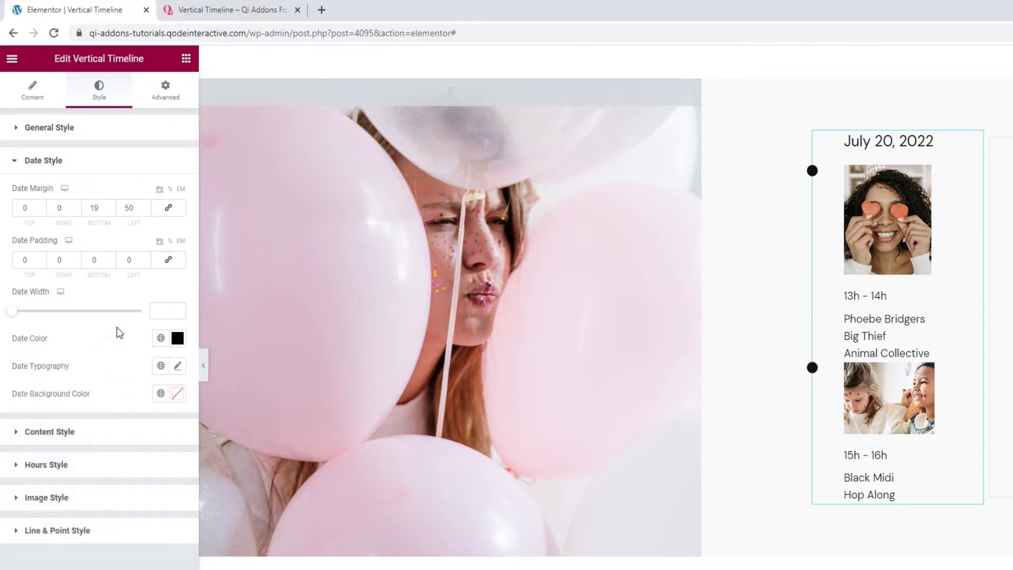
pyautogui.click(173, 354)
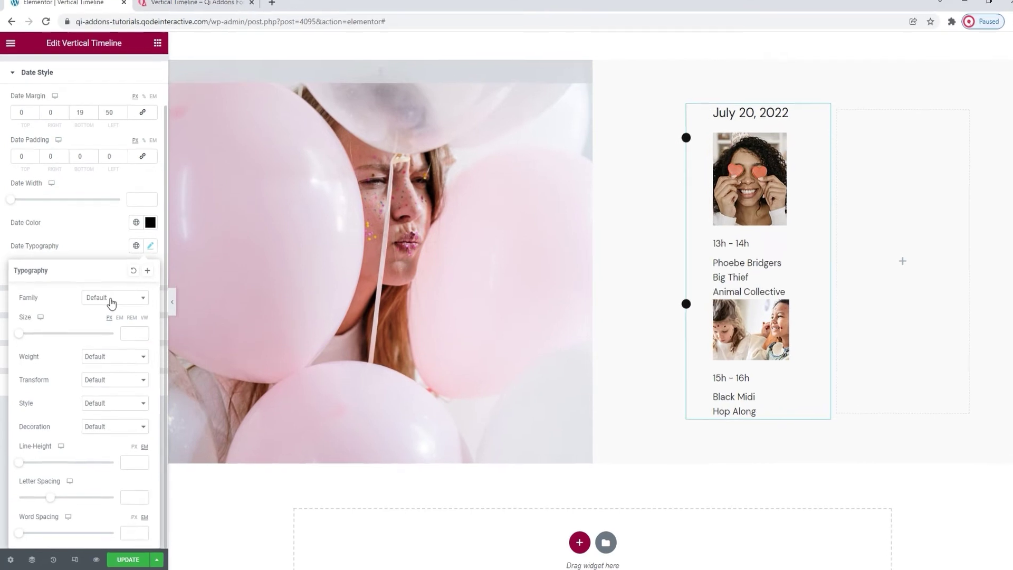
# Set the timeline date font to Playfair Display at size 26
pyautogui.click(111, 305)
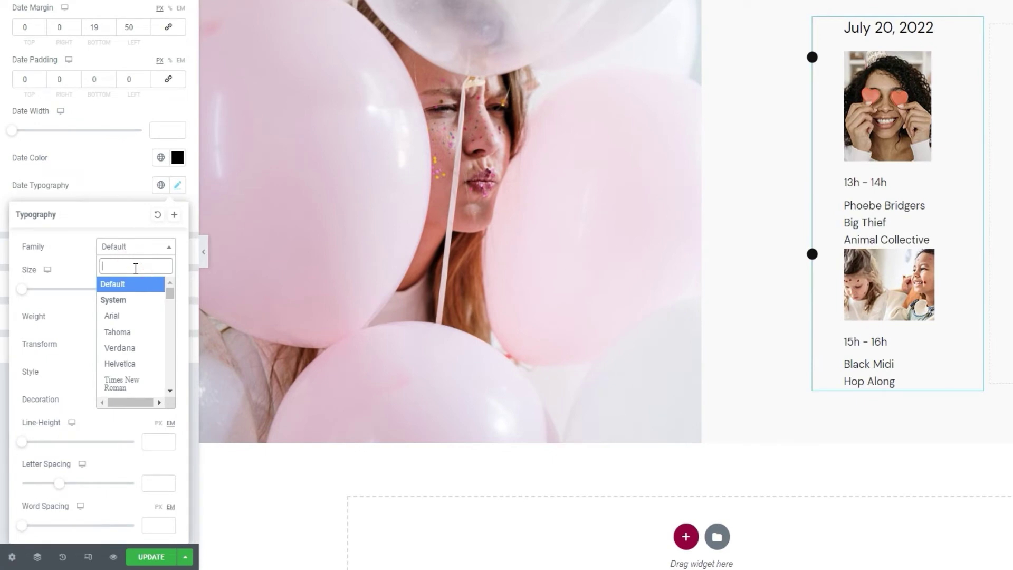
pyautogui.write('plaz')
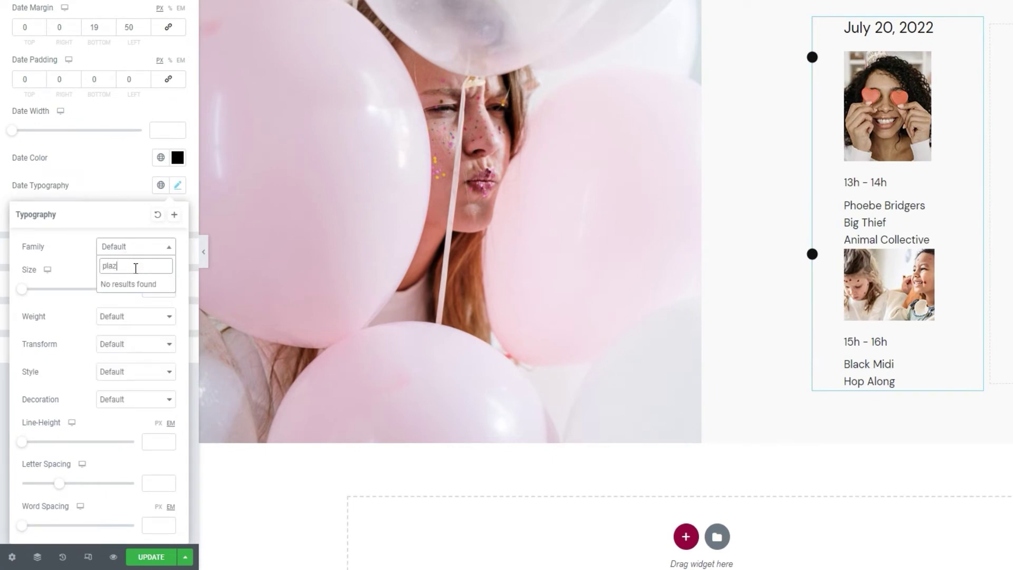
pyautogui.press('BackSpace')
pyautogui.write('y')
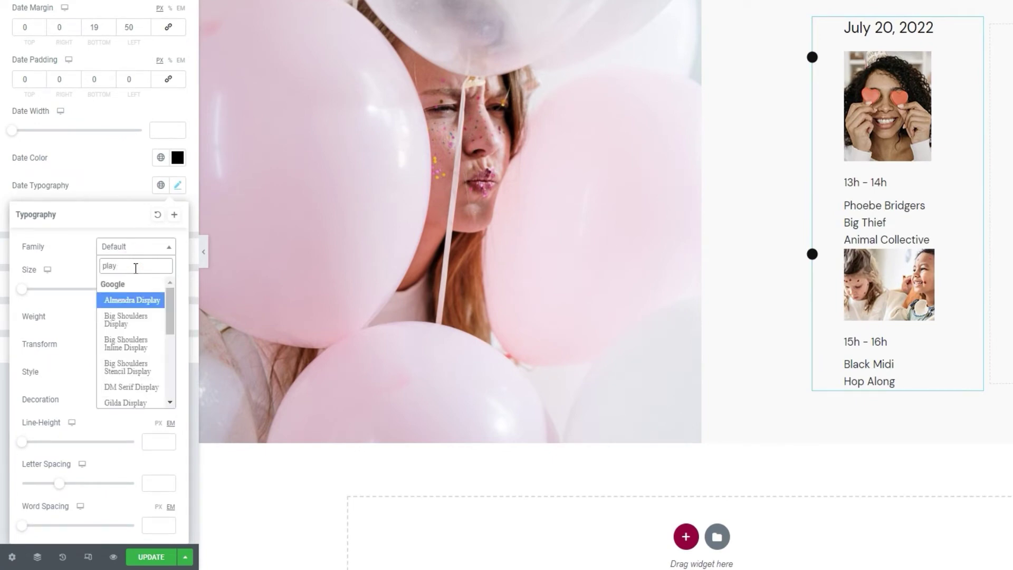
pyautogui.write('f')
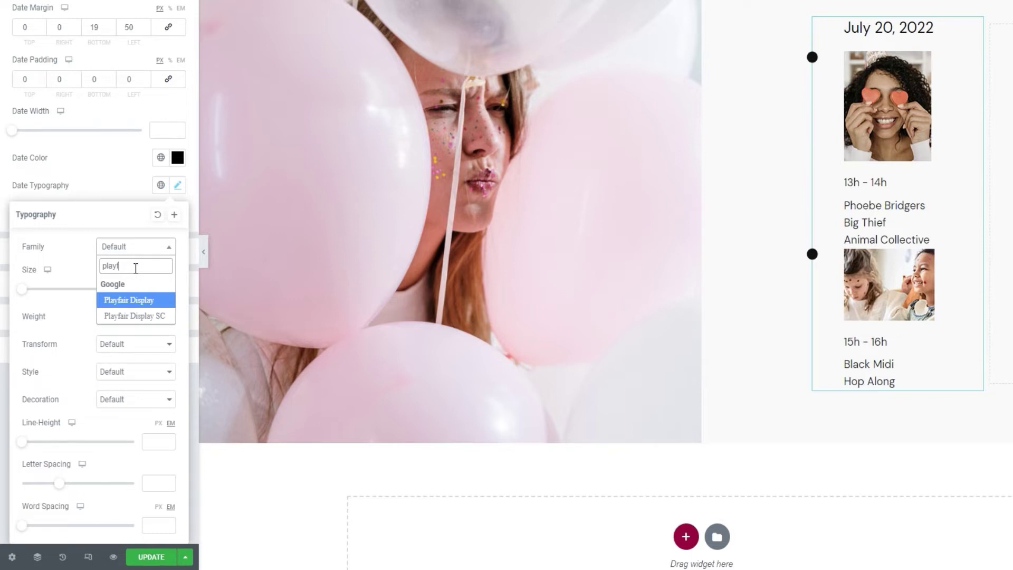
pyautogui.click(138, 298)
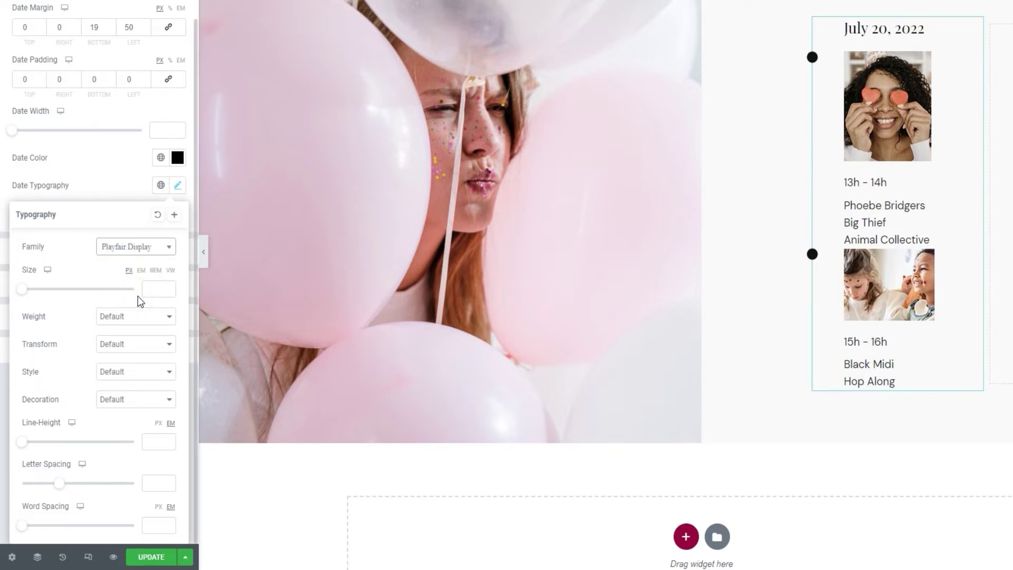
pyautogui.click(19, 288)
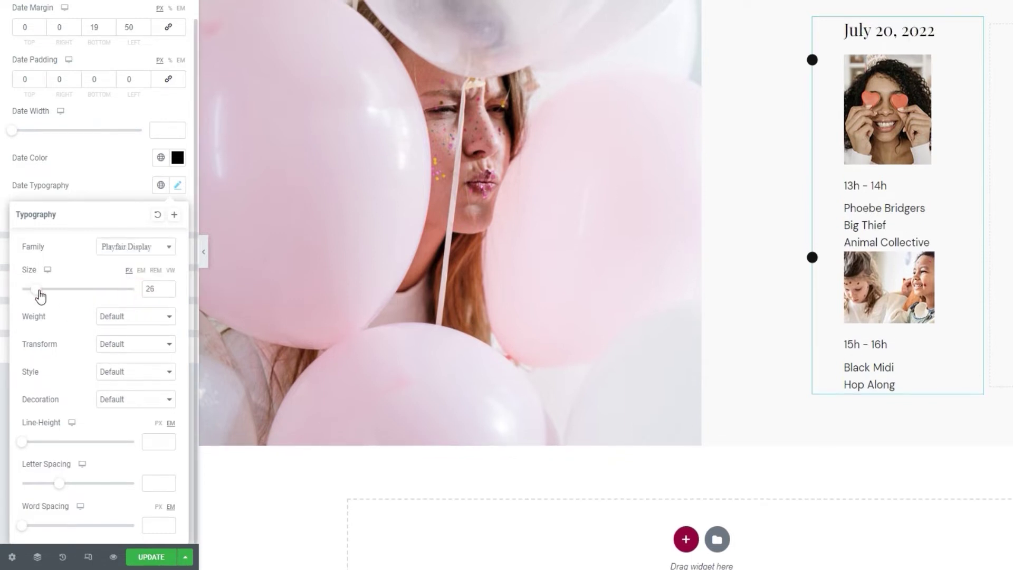
pyautogui.moveTo(40, 296); pyautogui.dragTo(47, 294)
pyautogui.doubleClick(152, 288)
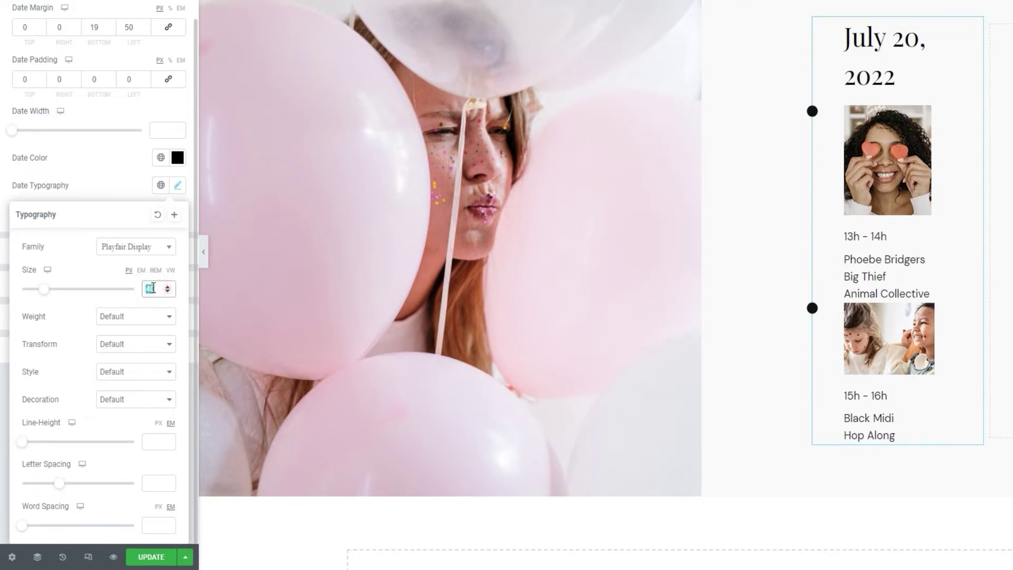
pyautogui.write('20')
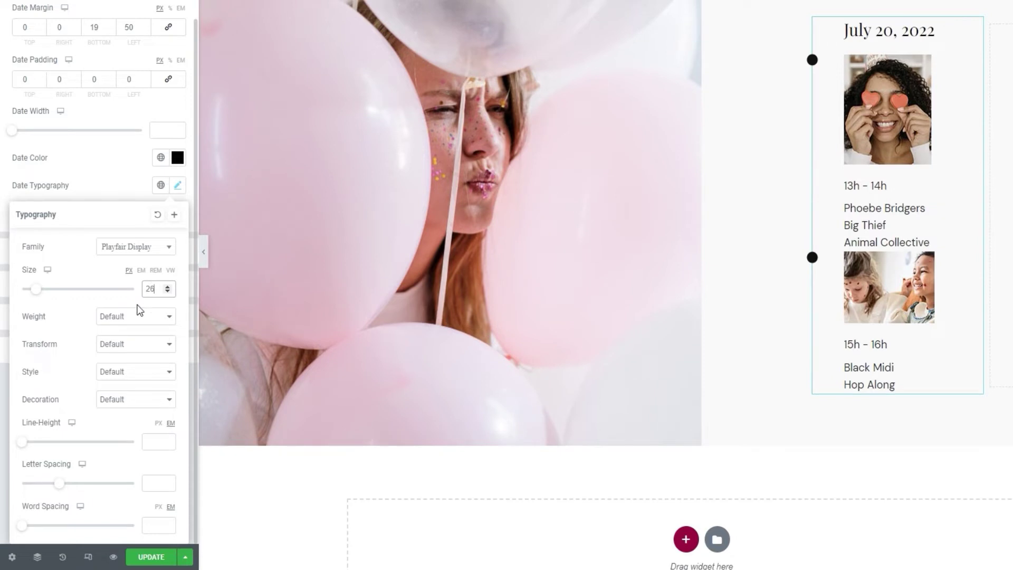
# Leave the date's weight, transform, style and decoration at Default and close the typography popover
pyautogui.click(143, 317)
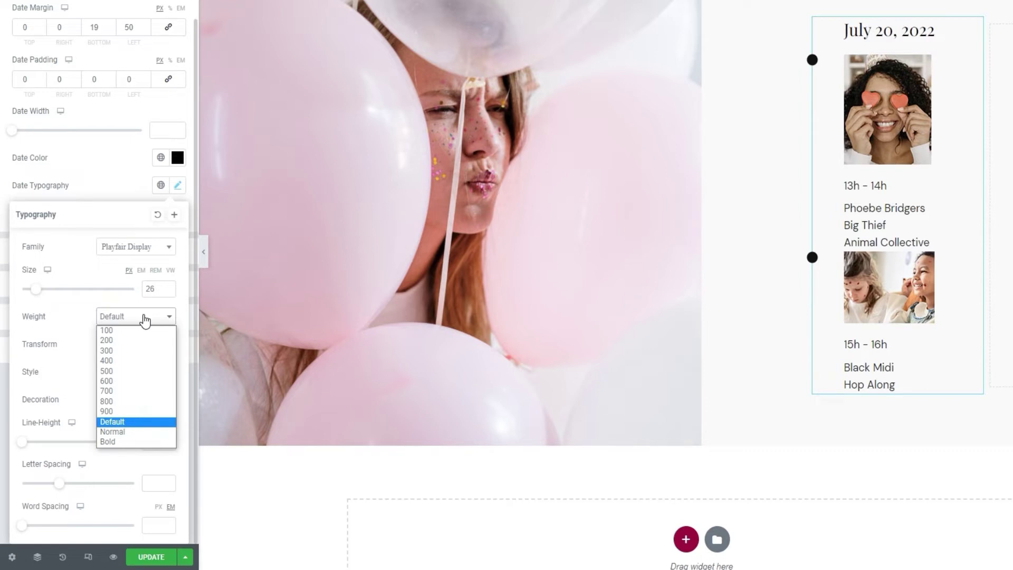
pyautogui.click(143, 317)
pyautogui.click(158, 352)
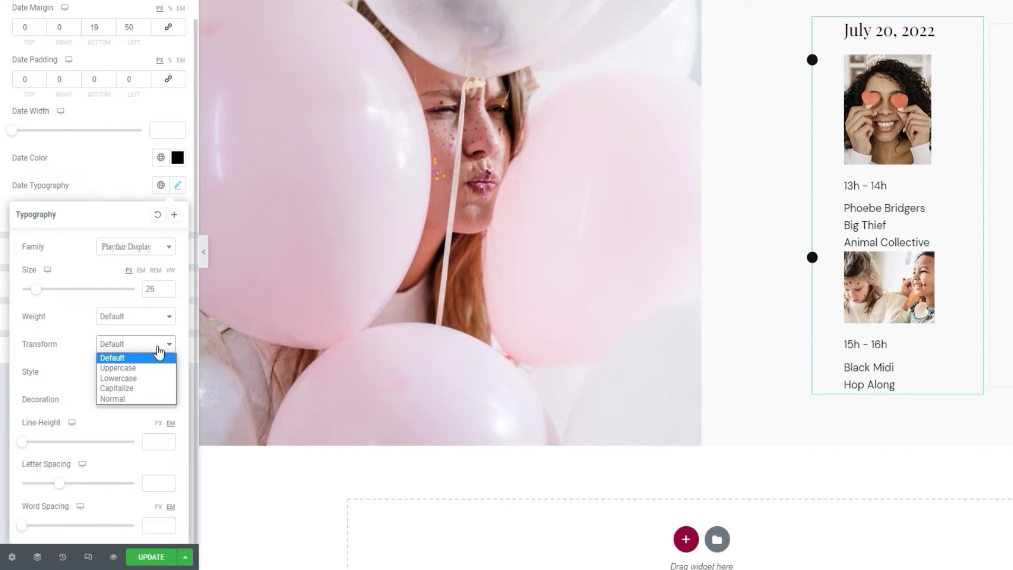
pyautogui.click(159, 352)
pyautogui.click(147, 375)
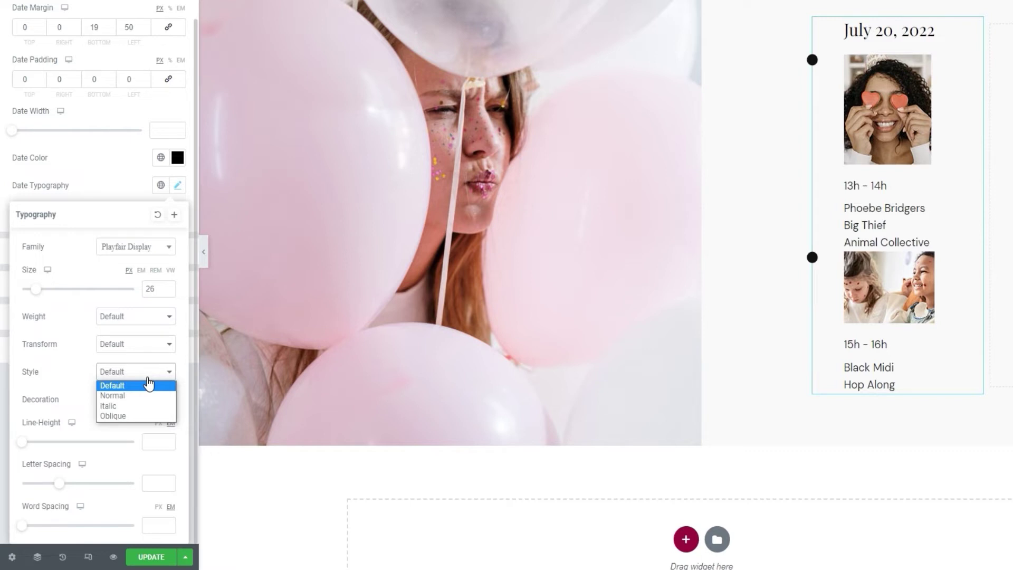
pyautogui.click(147, 377)
pyautogui.click(142, 398)
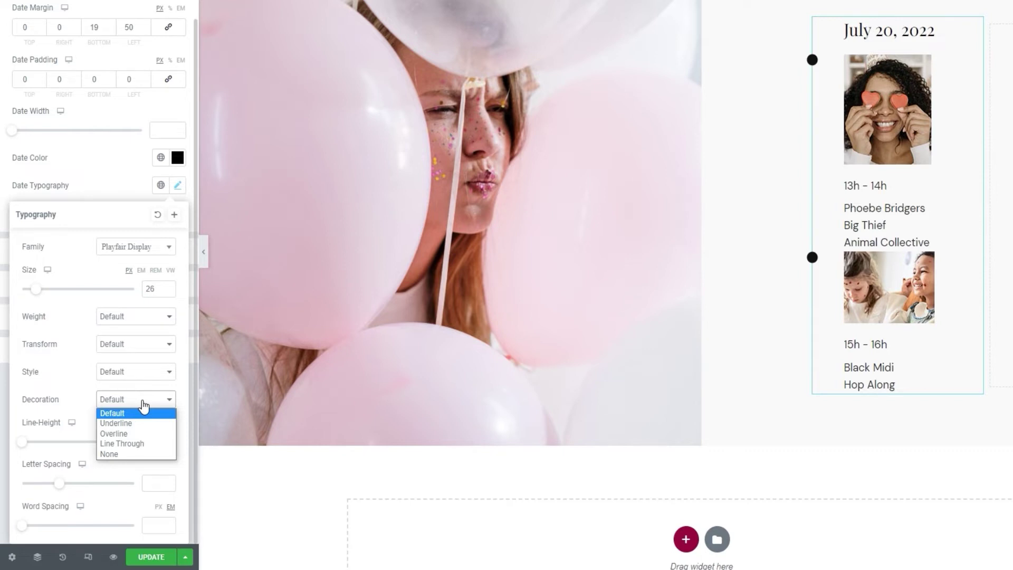
pyautogui.click(144, 406)
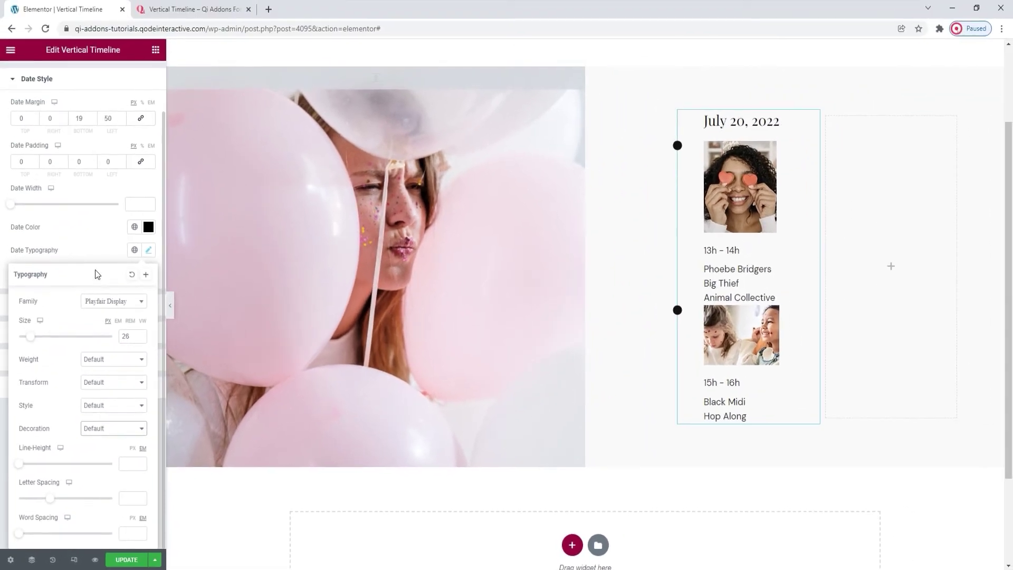
pyautogui.click(114, 184)
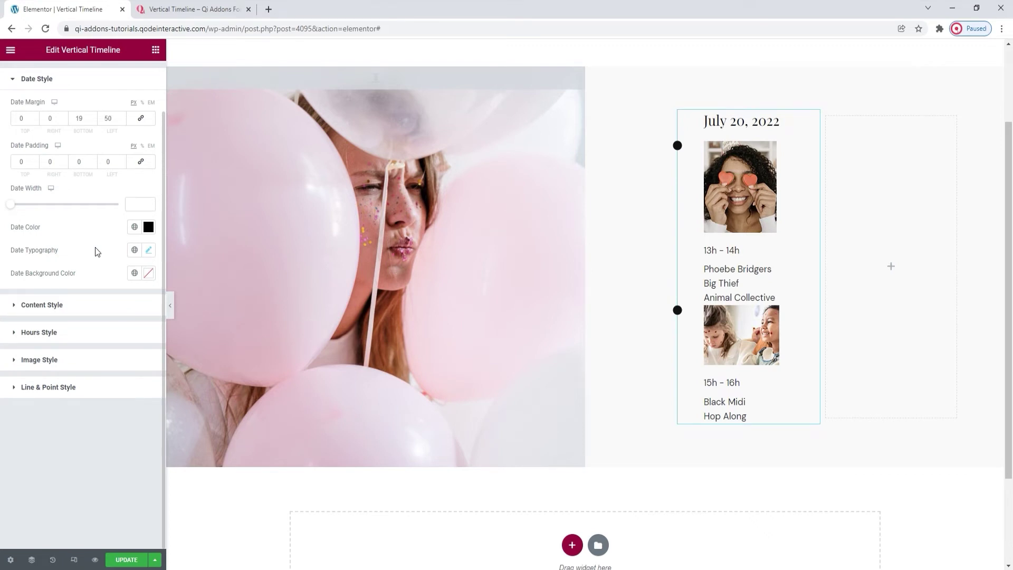
pyautogui.click(149, 273)
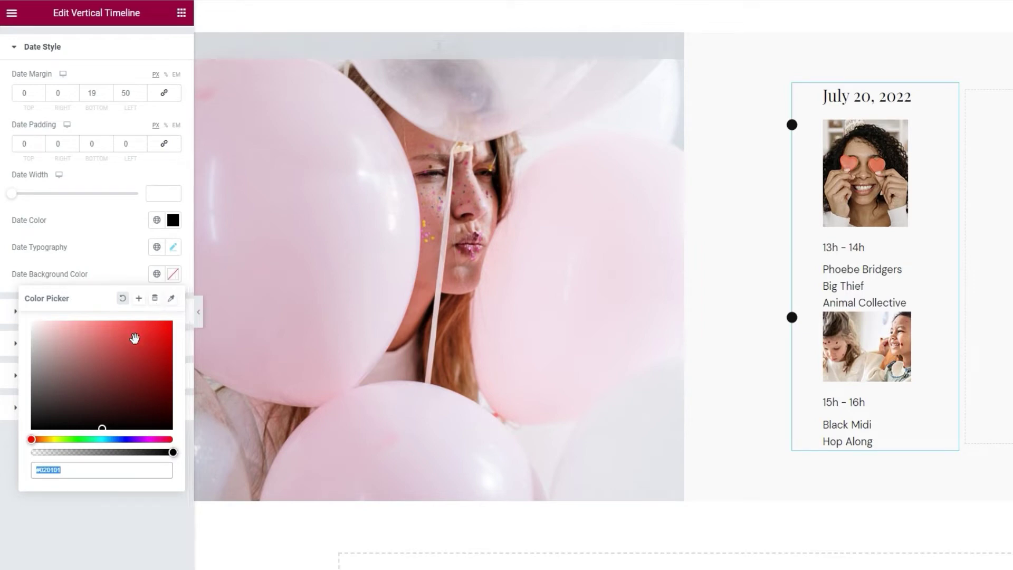
pyautogui.write('#FF4D4D')
pyautogui.click(97, 403)
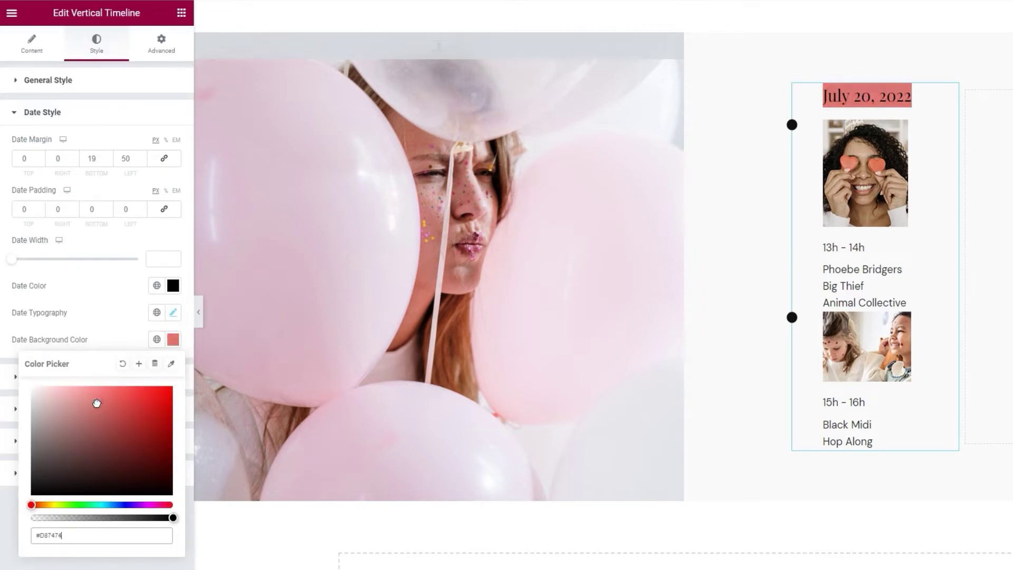
pyautogui.click(38, 208)
pyautogui.write('9')
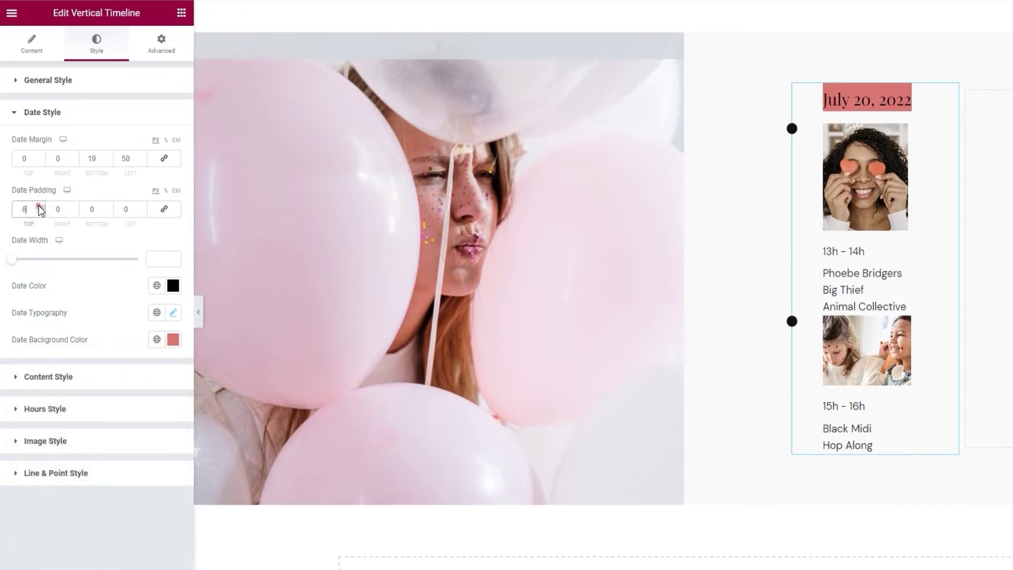
pyautogui.click(73, 206)
pyautogui.click(74, 207)
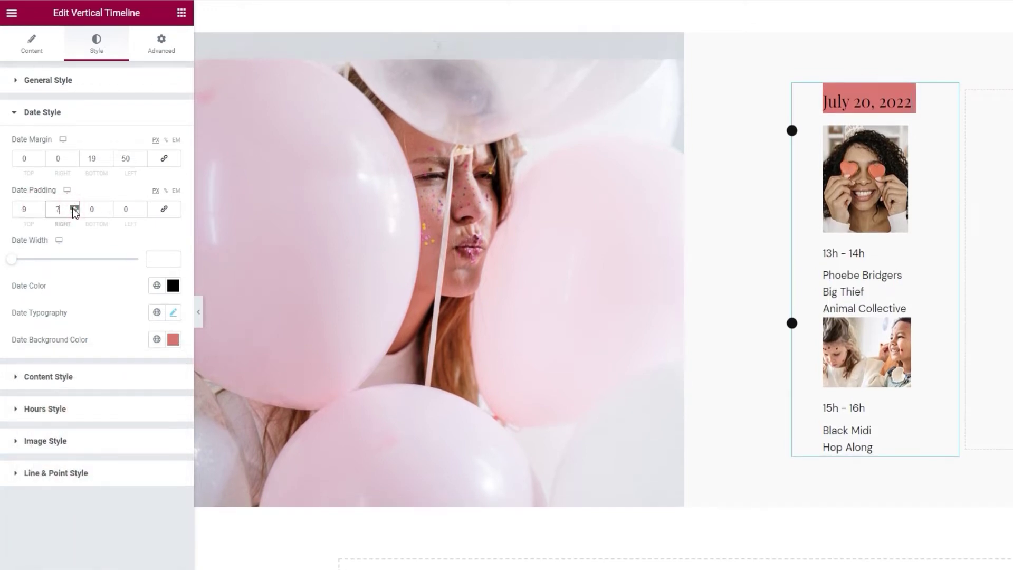
pyautogui.click(73, 207)
pyautogui.click(73, 207)
pyautogui.click(73, 207)
pyautogui.click(73, 207)
pyautogui.click(73, 207)
pyautogui.click(74, 207)
pyautogui.click(108, 207)
pyautogui.click(108, 207)
pyautogui.click(108, 207)
pyautogui.click(108, 207)
pyautogui.click(109, 207)
pyautogui.click(109, 207)
pyautogui.click(109, 207)
pyautogui.click(108, 207)
pyautogui.click(108, 207)
pyautogui.click(108, 207)
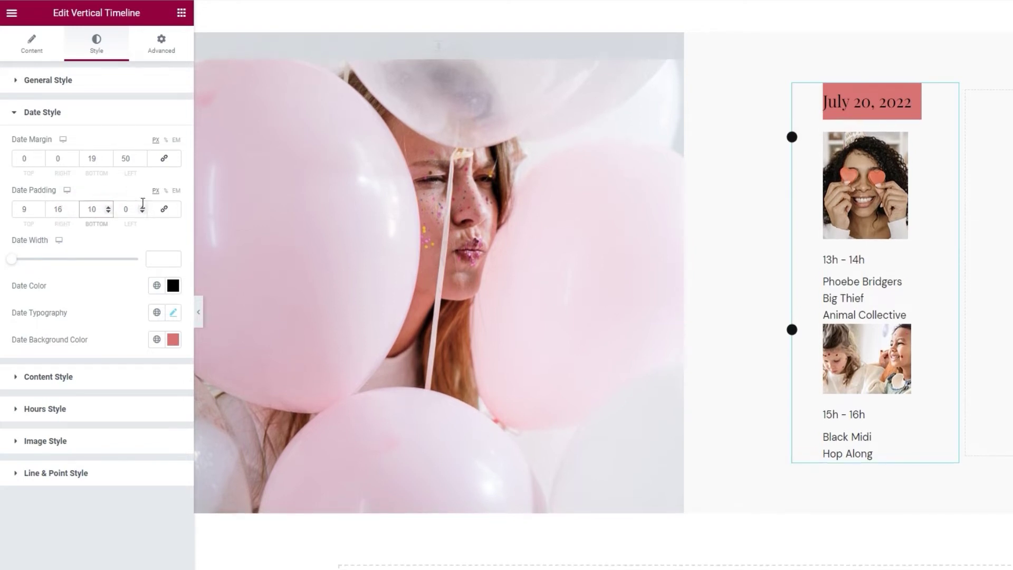
pyautogui.click(141, 207)
pyautogui.click(142, 207)
pyautogui.click(141, 207)
pyautogui.click(142, 207)
pyautogui.click(141, 207)
pyautogui.click(142, 207)
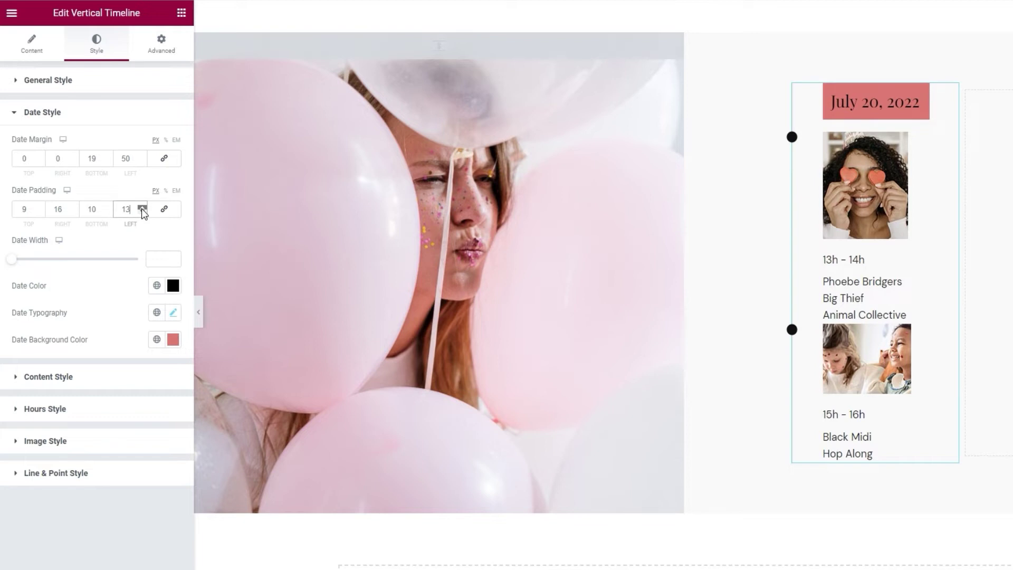
pyautogui.click(141, 207)
pyautogui.click(141, 207)
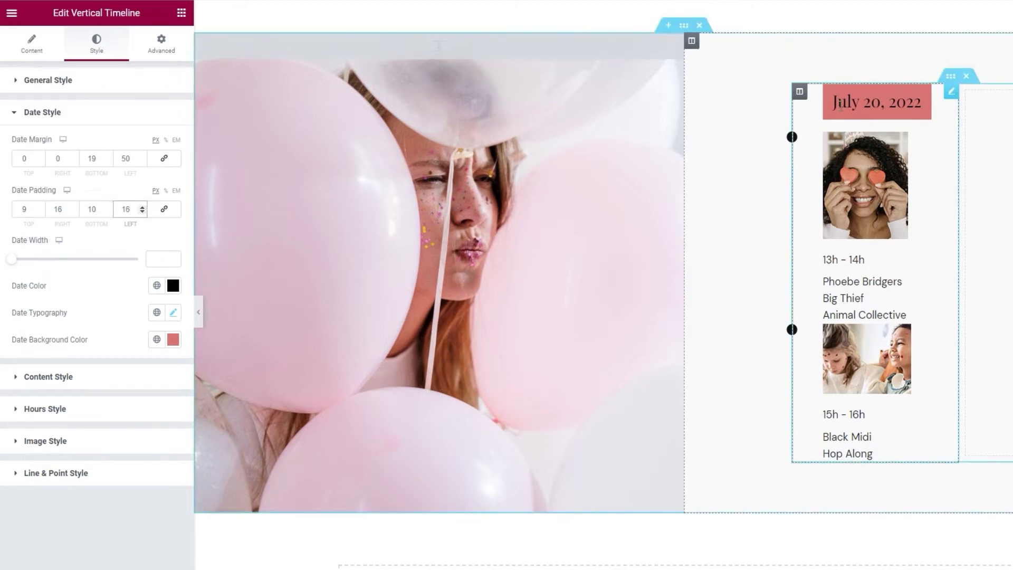
pyautogui.click(23, 209)
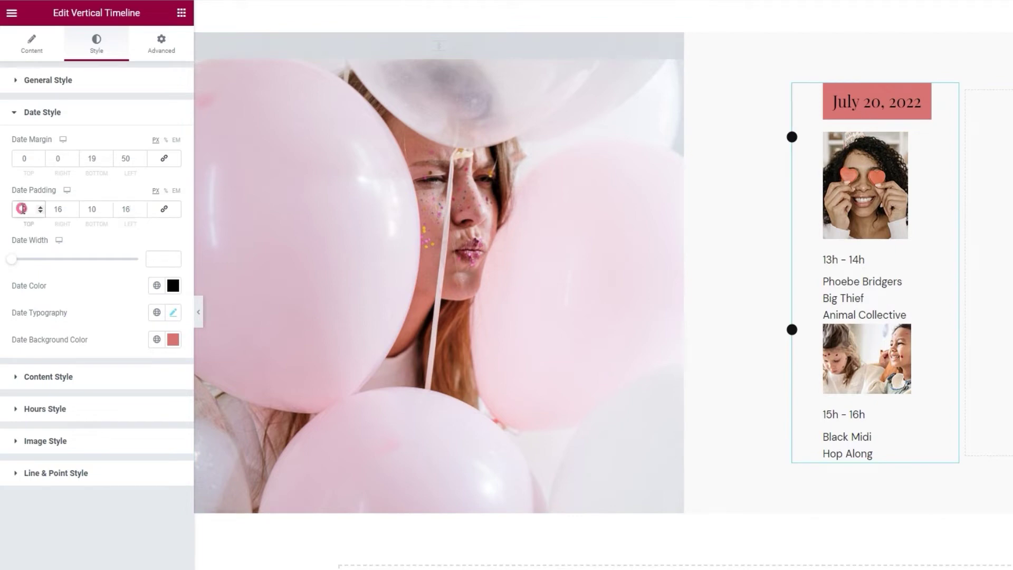
pyautogui.write('0')
pyautogui.doubleClick(64, 209)
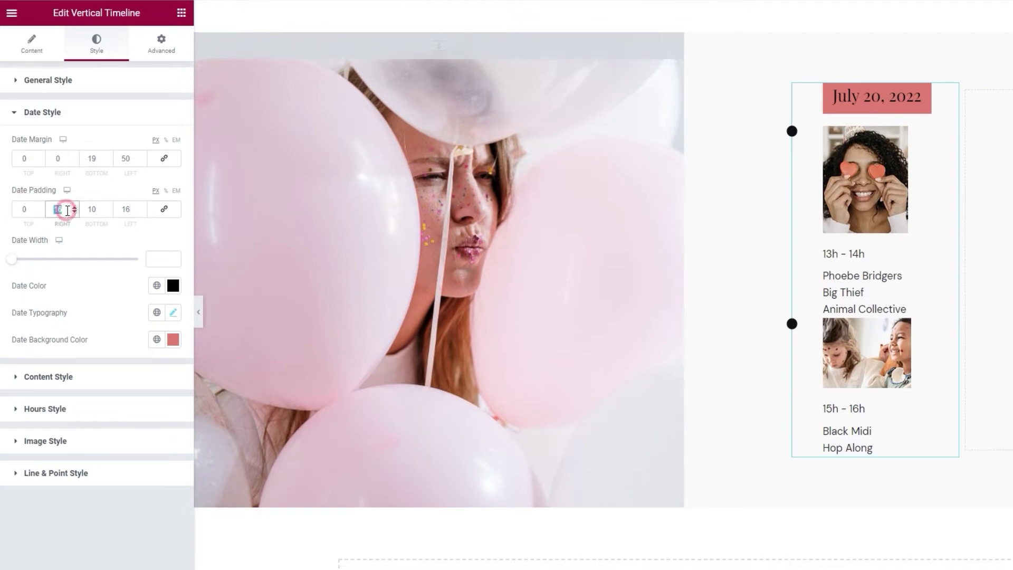
pyautogui.write('0')
pyautogui.doubleClick(98, 209)
pyautogui.write('0')
pyautogui.doubleClick(122, 209)
pyautogui.write('0')
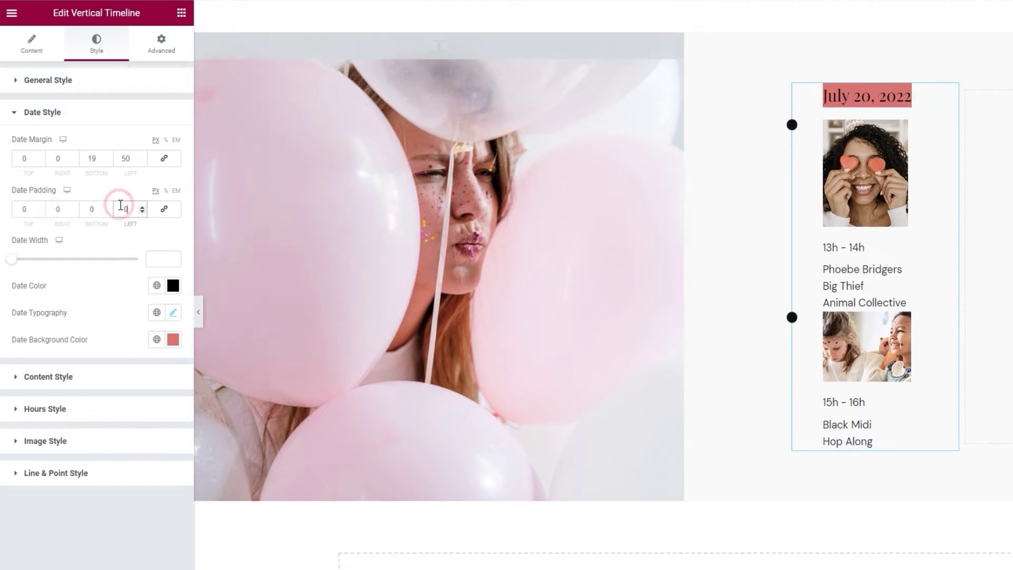
pyautogui.click(172, 340)
pyautogui.click(122, 360)
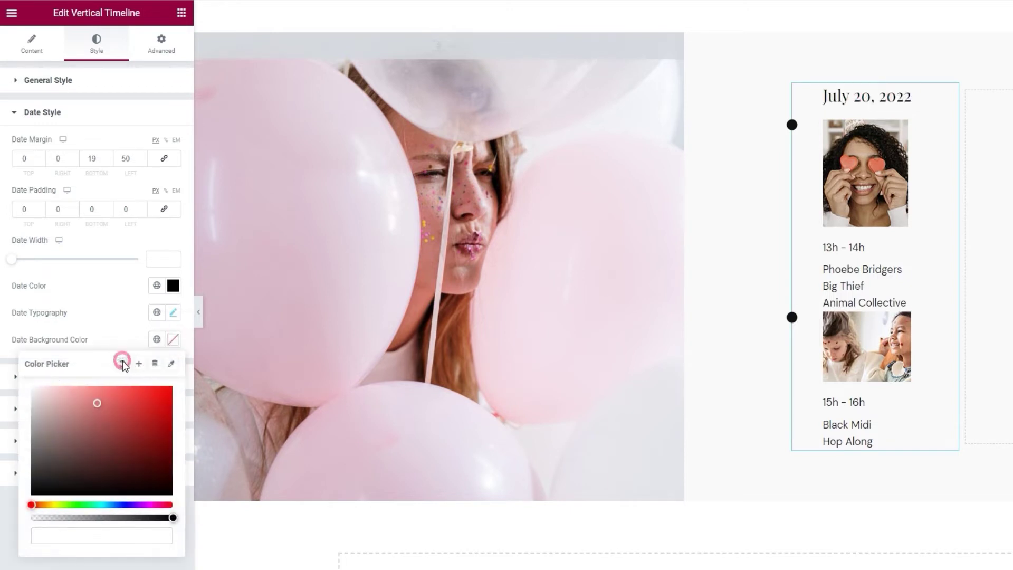
pyautogui.click(125, 327)
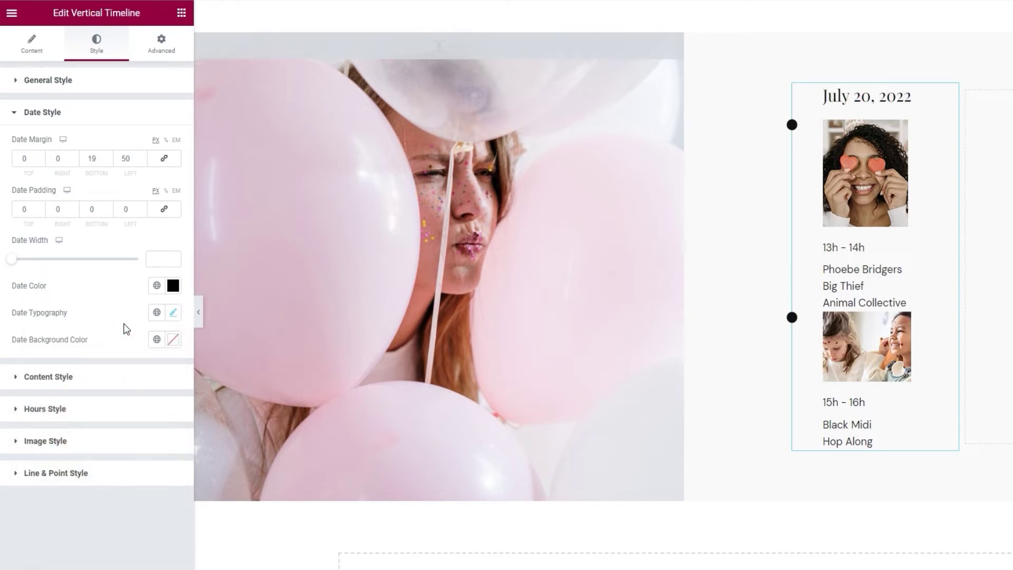
# Keep the timeline content positioned below the hours after trying the right-side placement
pyautogui.click(105, 383)
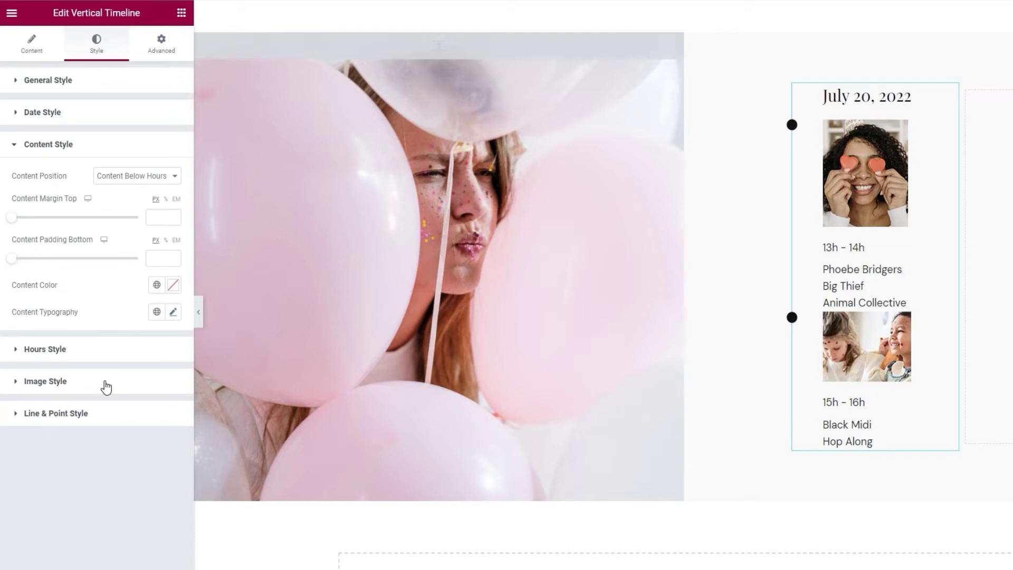
pyautogui.click(154, 178)
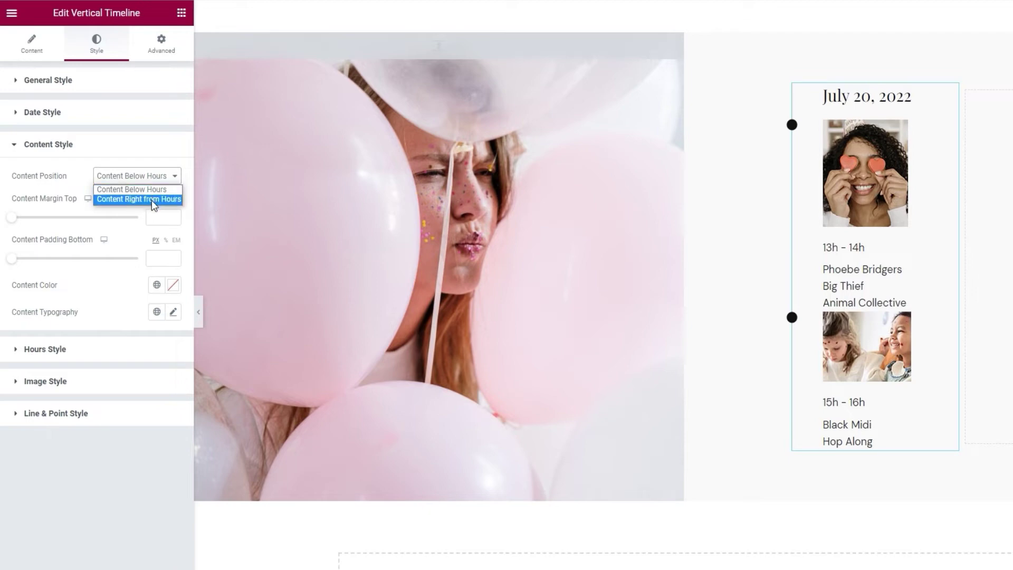
pyautogui.click(151, 200)
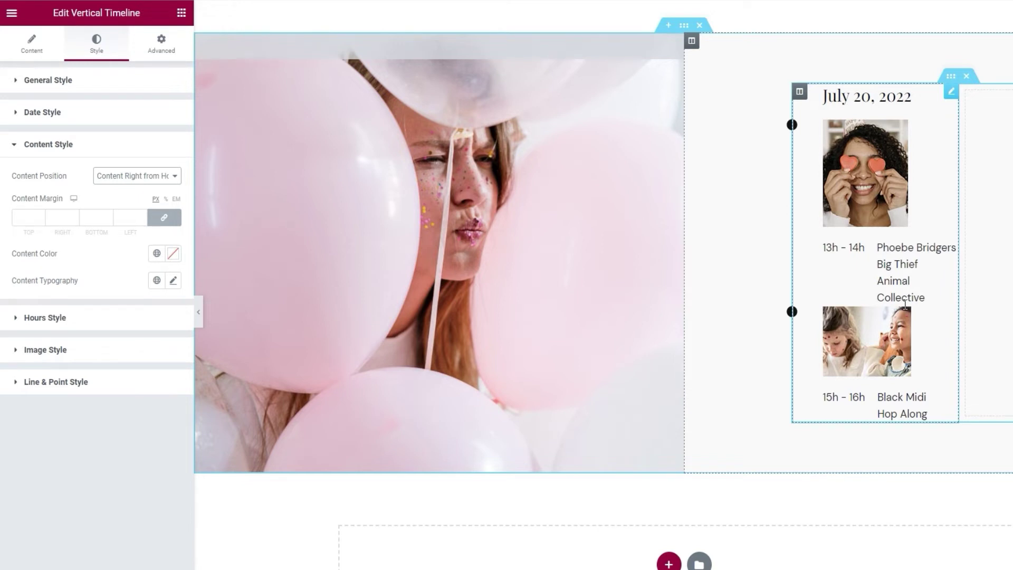
pyautogui.click(119, 177)
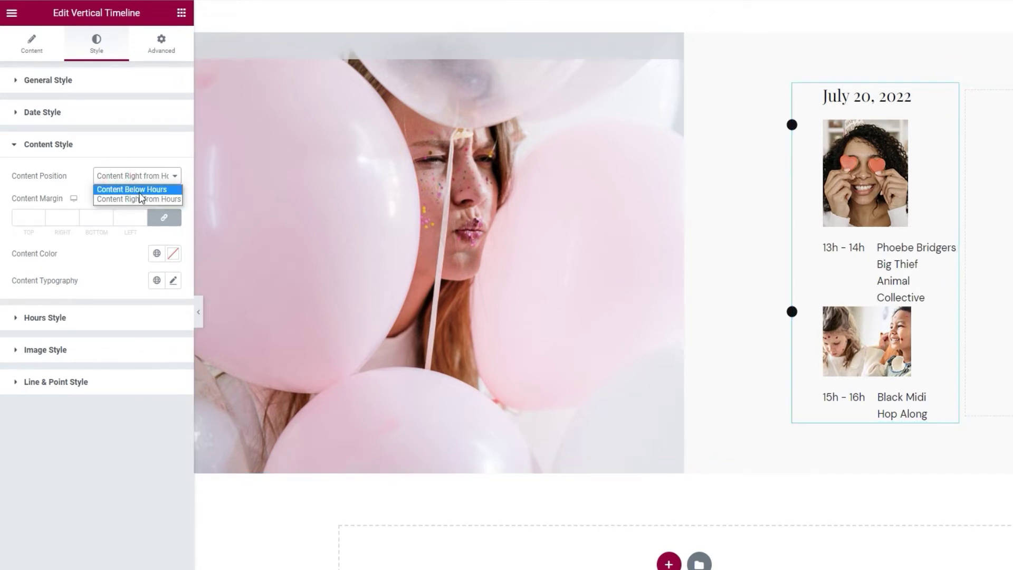
pyautogui.click(140, 193)
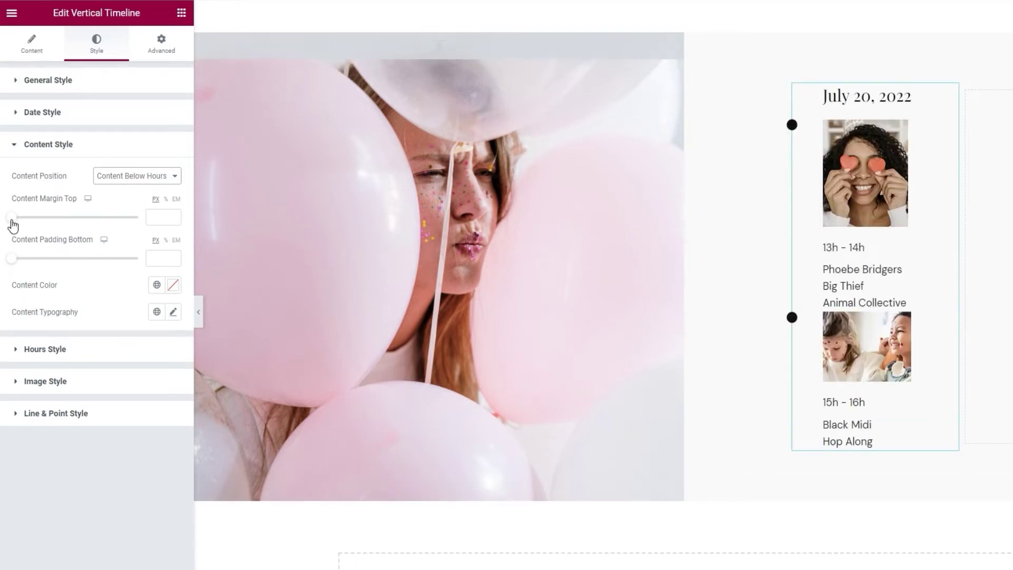
# Set the content top margin to 4 and the bottom padding to 51 px
pyautogui.moveTo(11, 223); pyautogui.dragTo(33, 228)
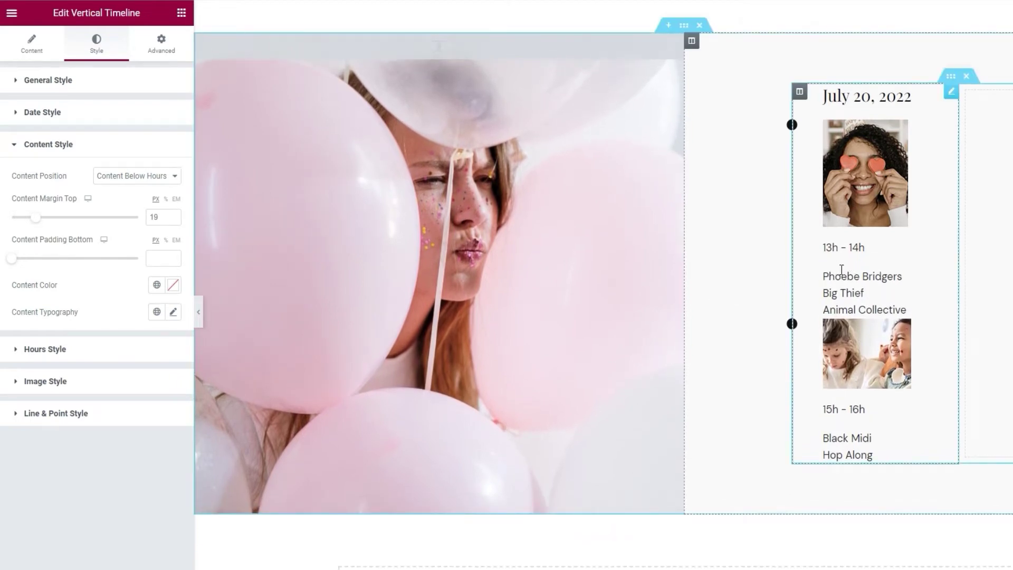
pyautogui.doubleClick(162, 218)
pyautogui.write('4')
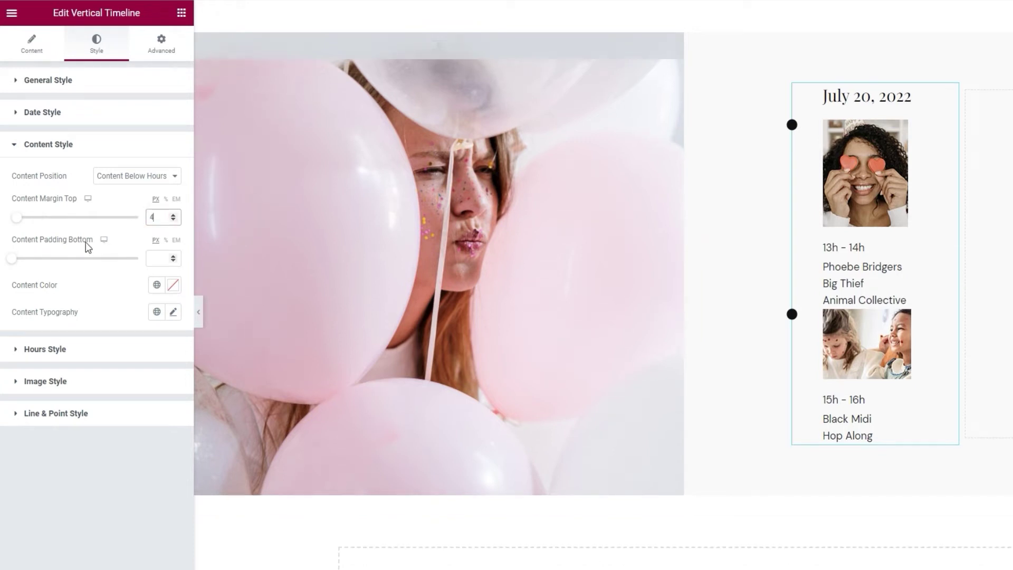
pyautogui.moveTo(13, 259); pyautogui.dragTo(67, 269)
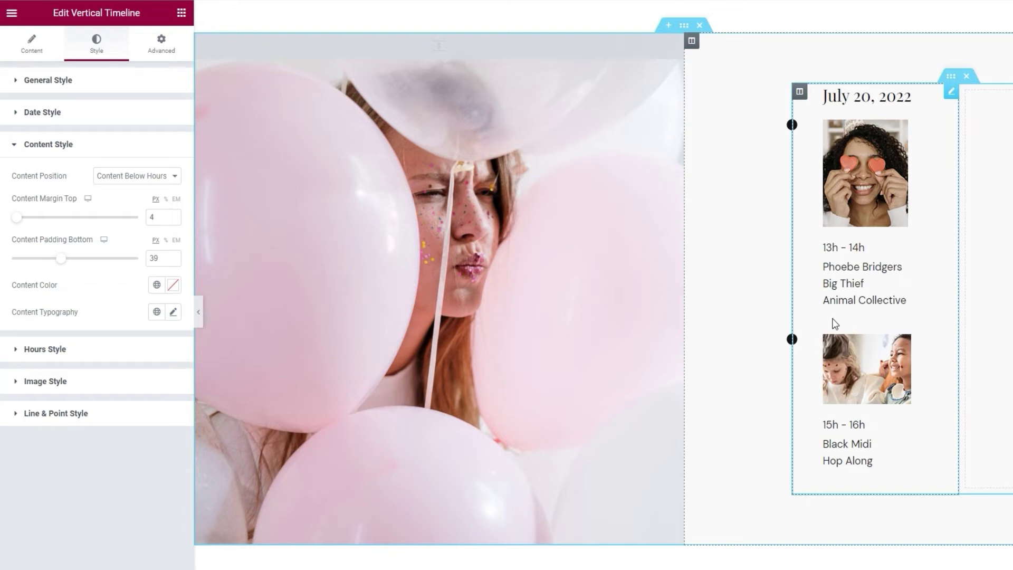
pyautogui.doubleClick(158, 258)
pyautogui.write('51')
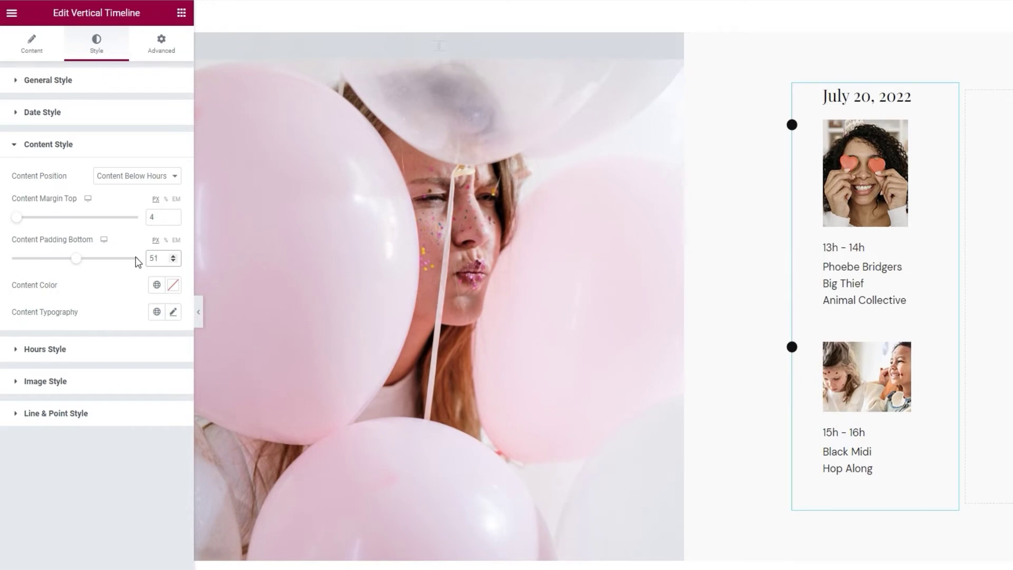
# Set the content text colour to grey, #a1a1a1
pyautogui.click(173, 285)
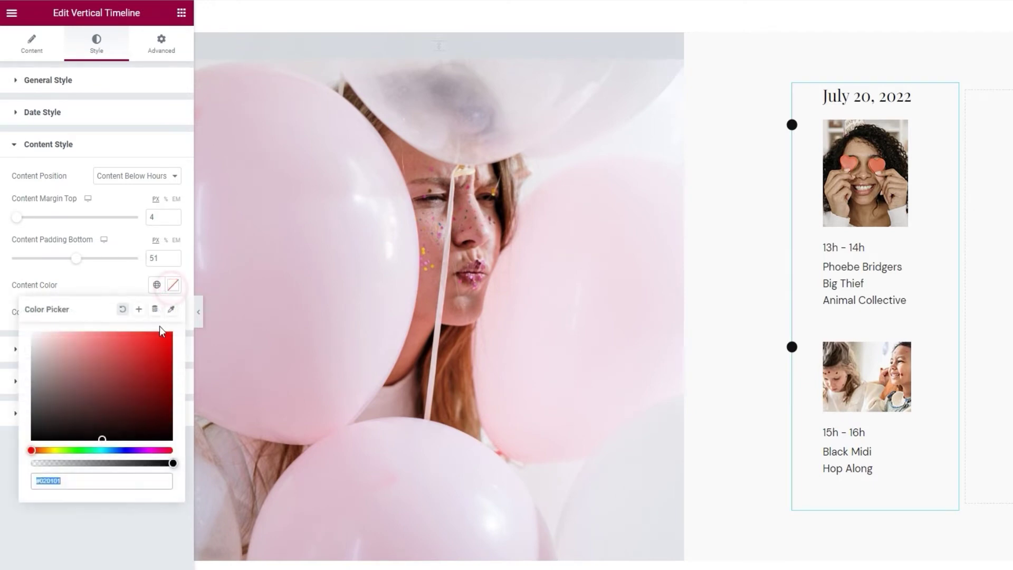
pyautogui.moveTo(143, 353); pyautogui.dragTo(129, 355)
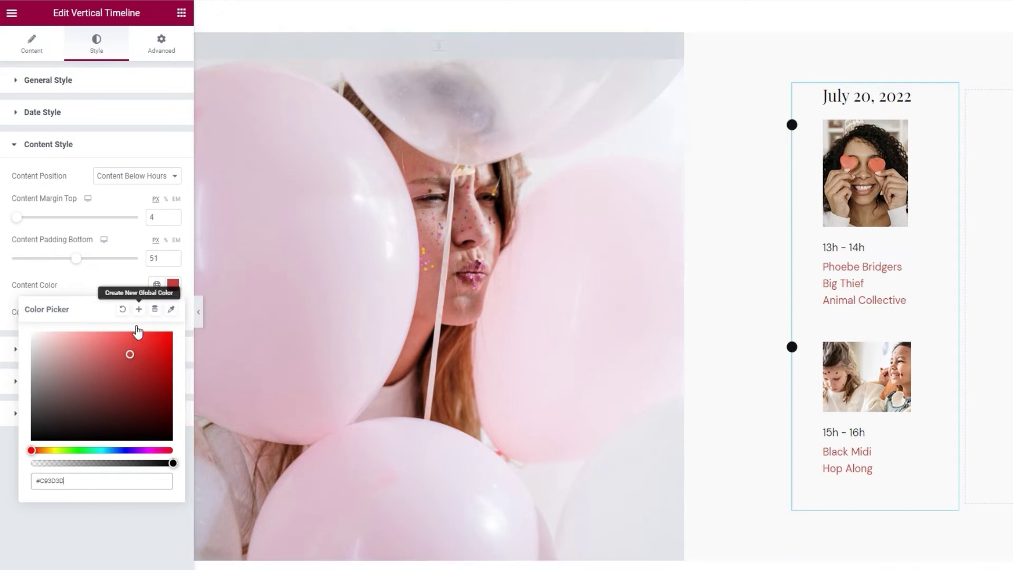
pyautogui.doubleClick(92, 482)
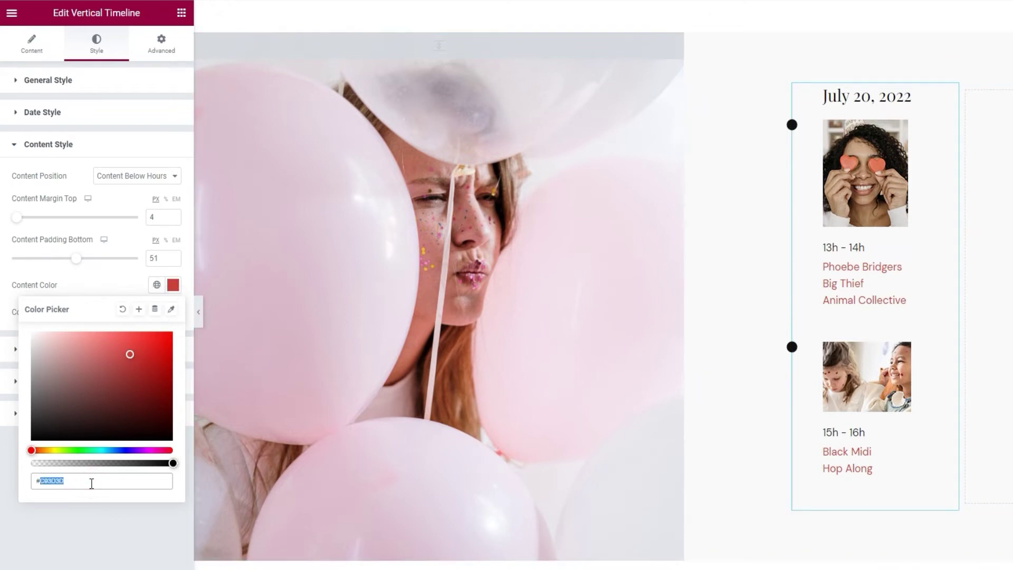
pyautogui.write('a1a1a1')
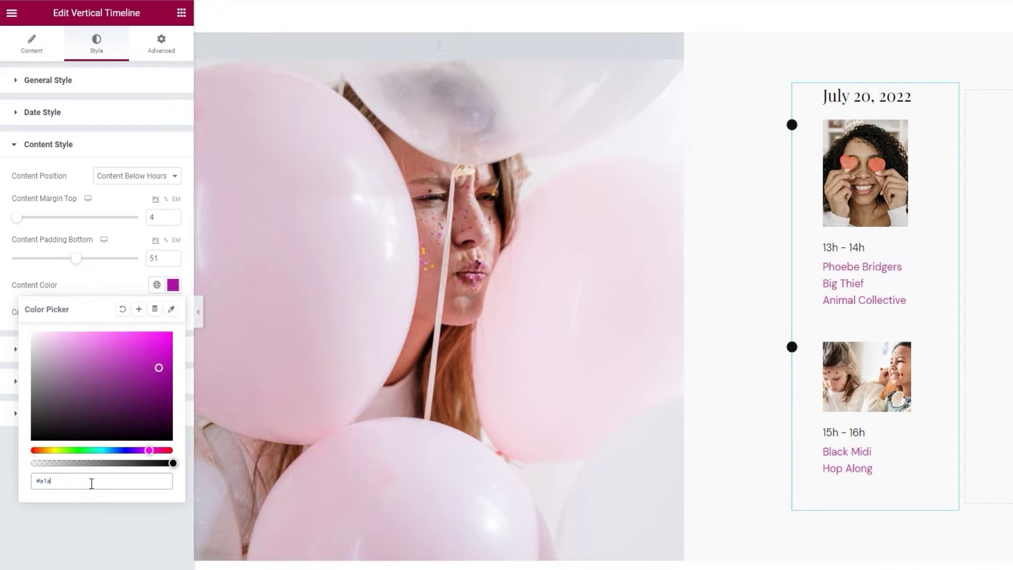
pyautogui.click(119, 286)
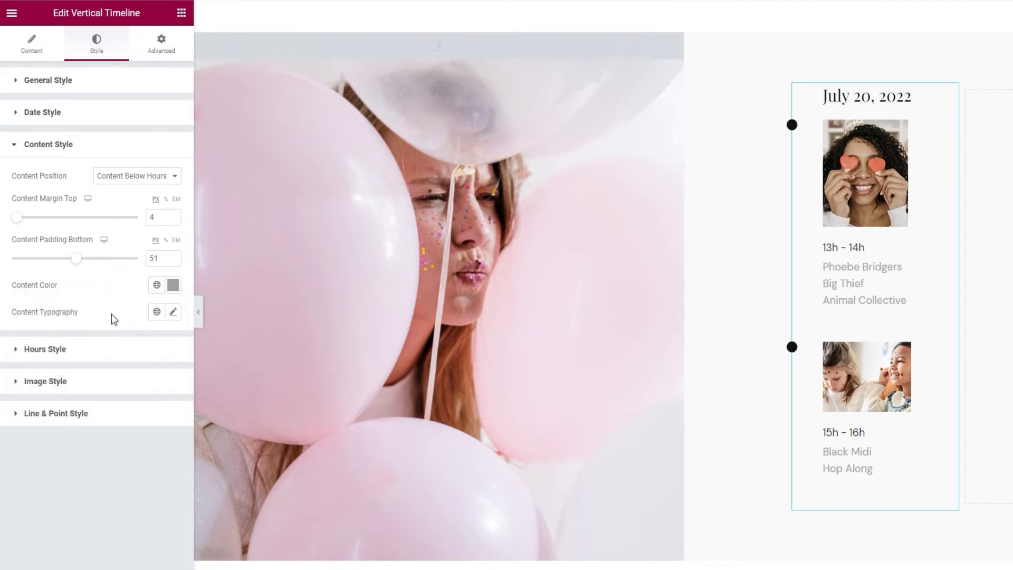
# Give the content text Playfair Display at size 20 with a 38 px line height
pyautogui.click(173, 312)
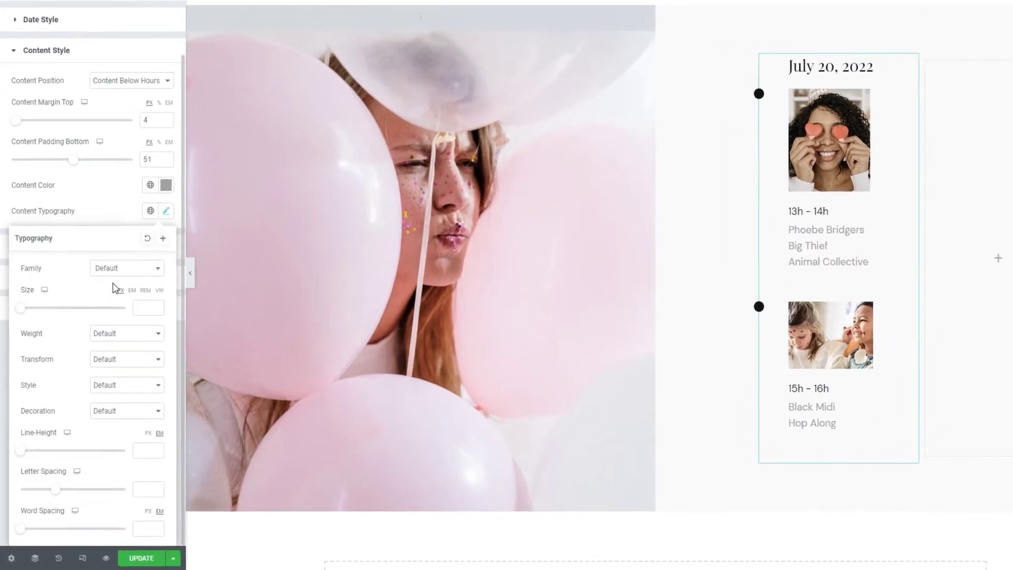
pyautogui.click(108, 355)
pyautogui.click(117, 373)
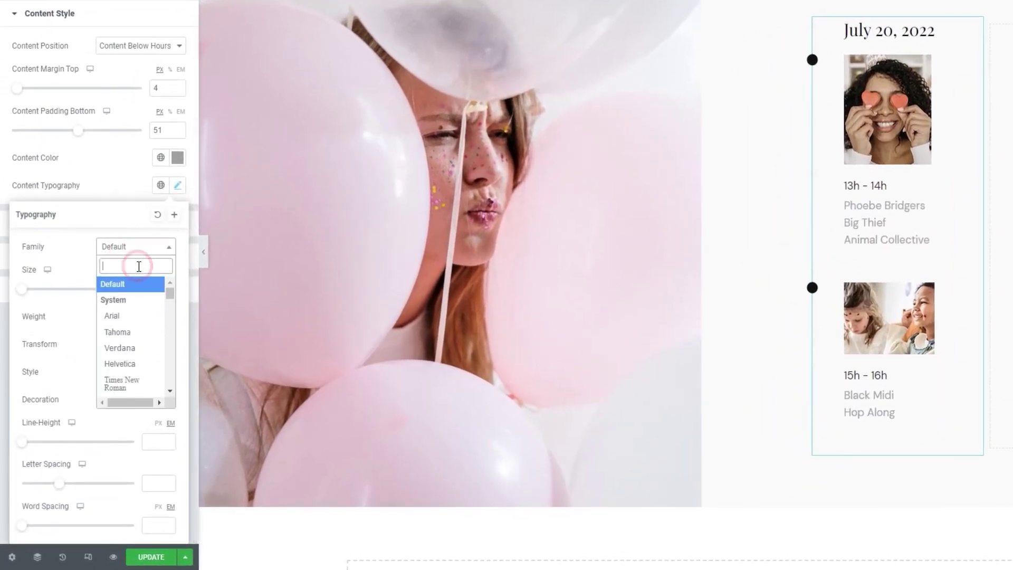
pyautogui.write('playf')
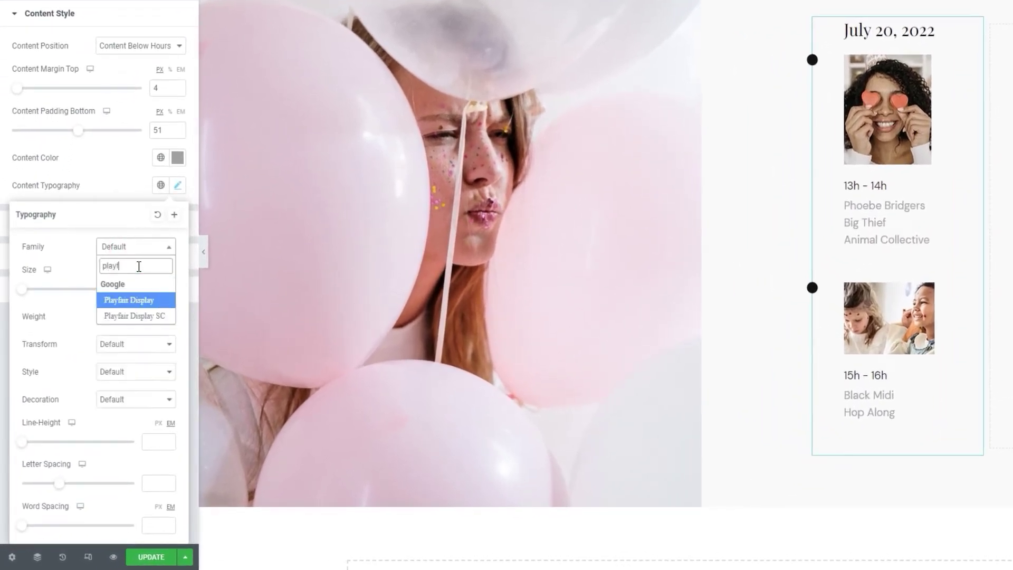
pyautogui.click(148, 300)
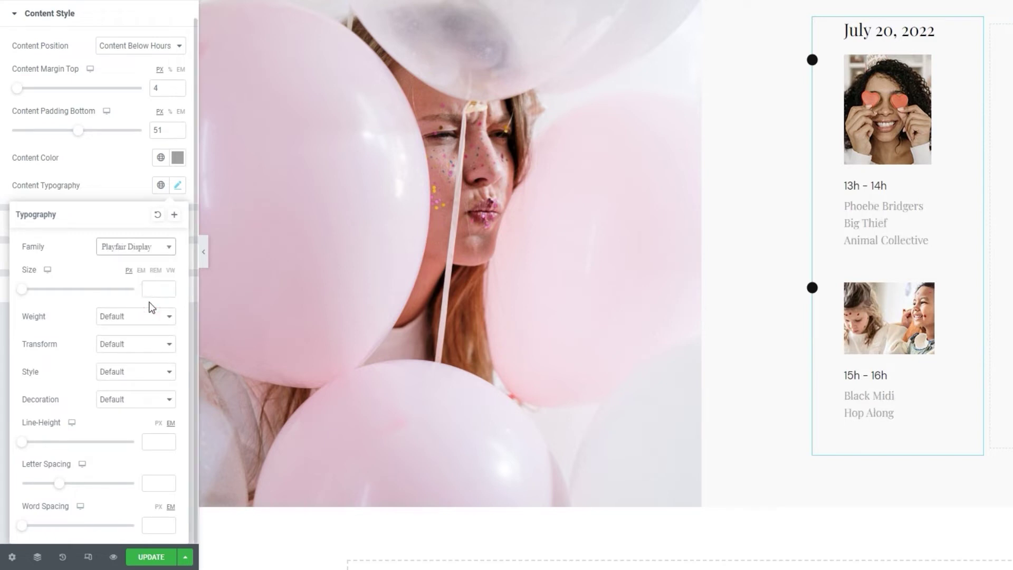
pyautogui.click(149, 289)
pyautogui.write('2')
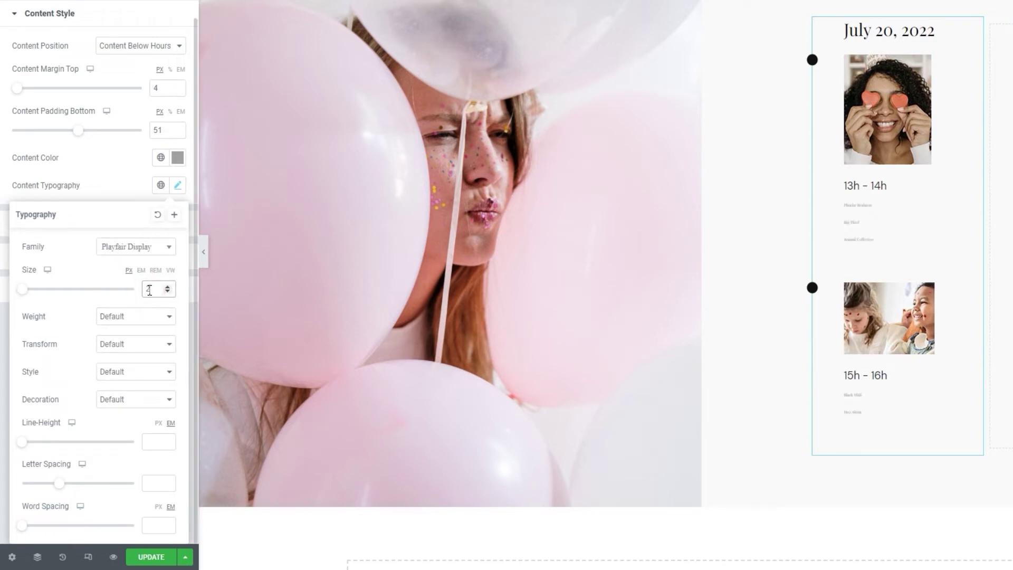
pyautogui.write('0')
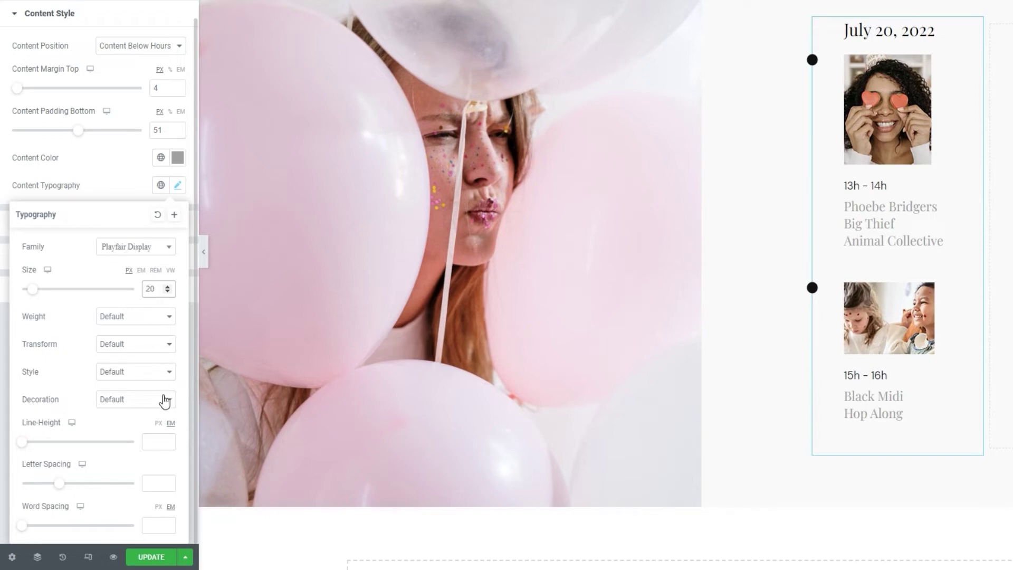
pyautogui.click(159, 423)
pyautogui.click(153, 441)
pyautogui.write('3')
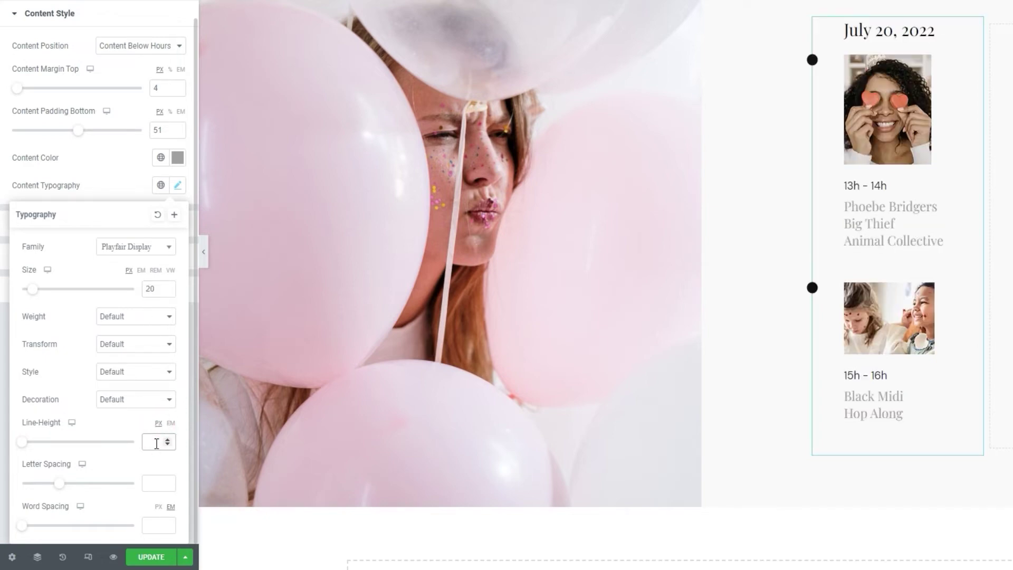
pyautogui.write('8')
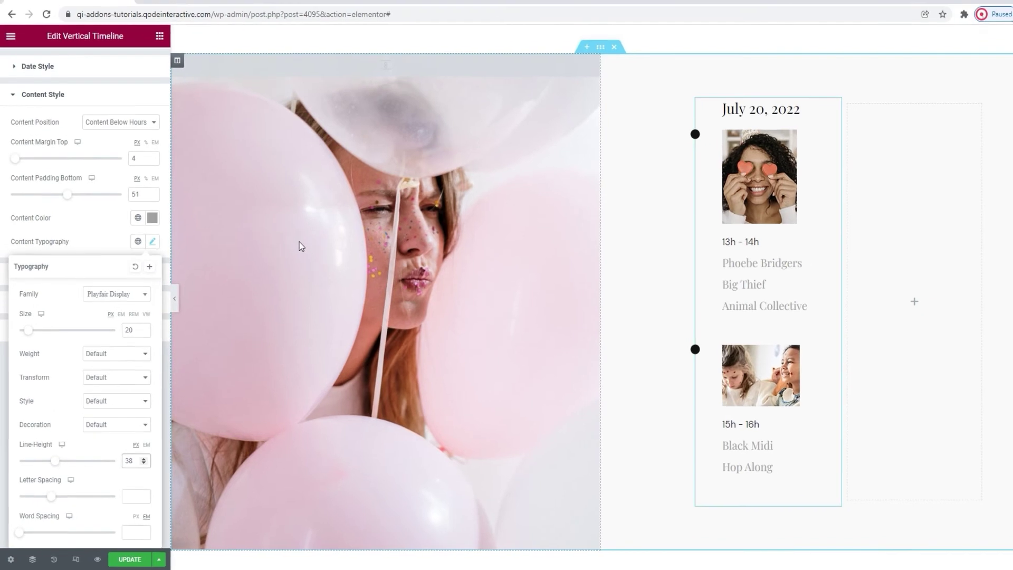
pyautogui.click(122, 190)
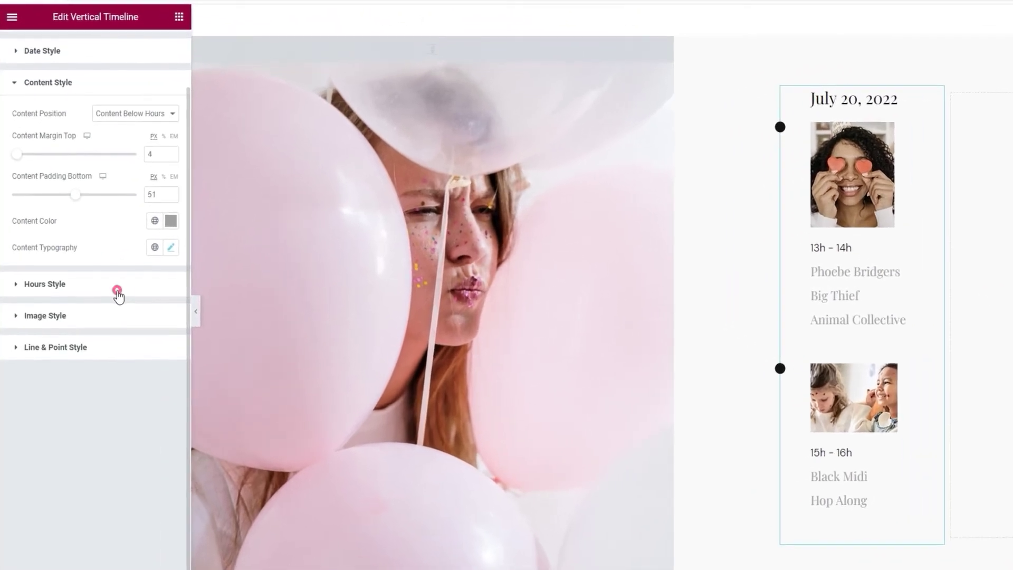
# Set the hours text colour to black, #000000
pyautogui.click(99, 285)
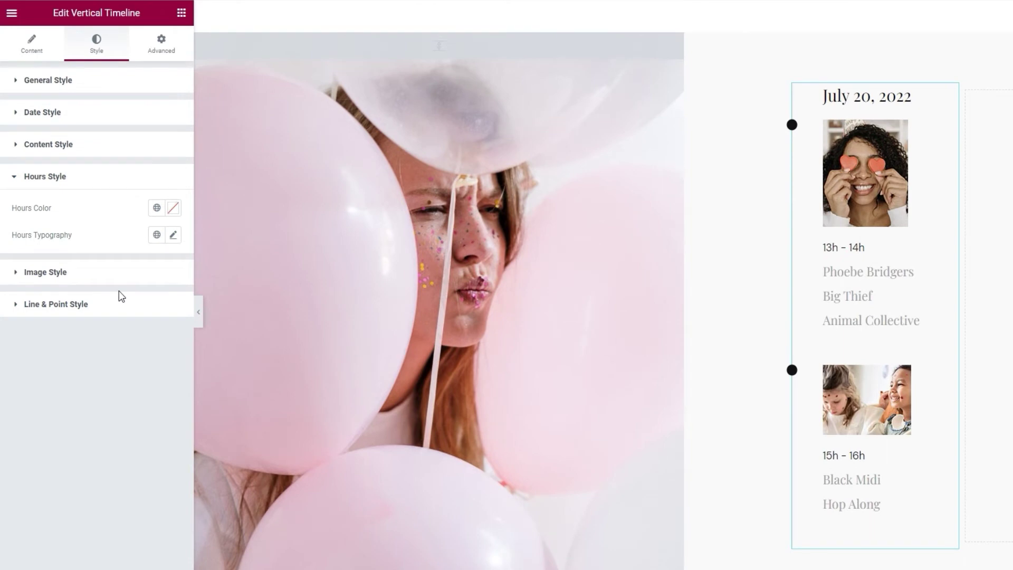
pyautogui.click(174, 209)
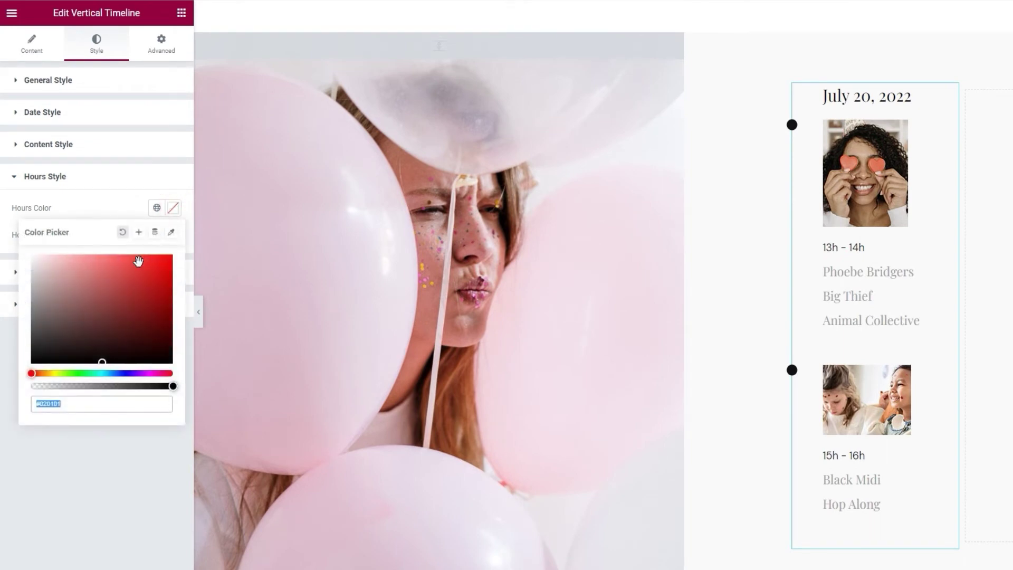
pyautogui.click(115, 275)
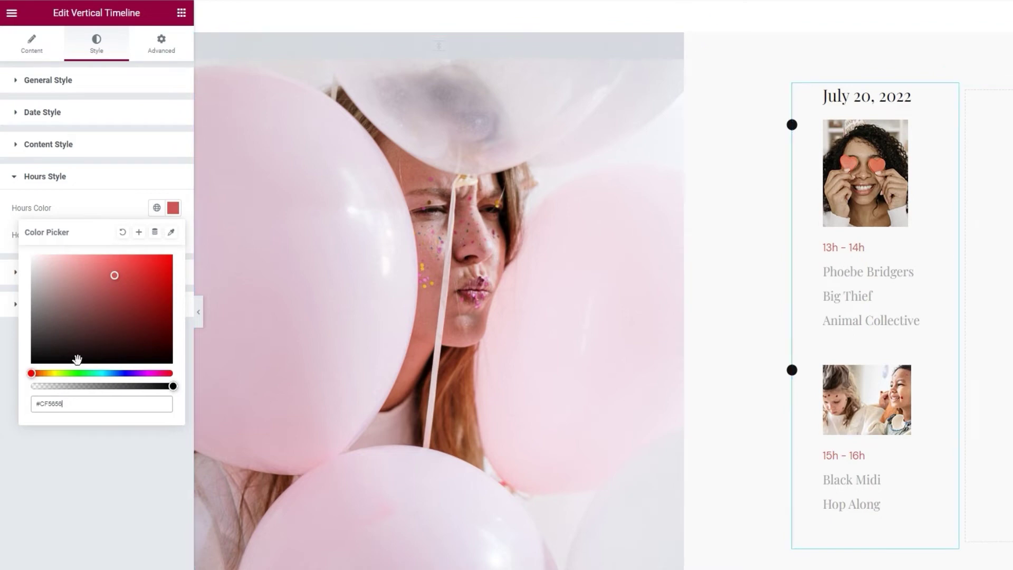
pyautogui.doubleClick(71, 403)
pyautogui.write('000000')
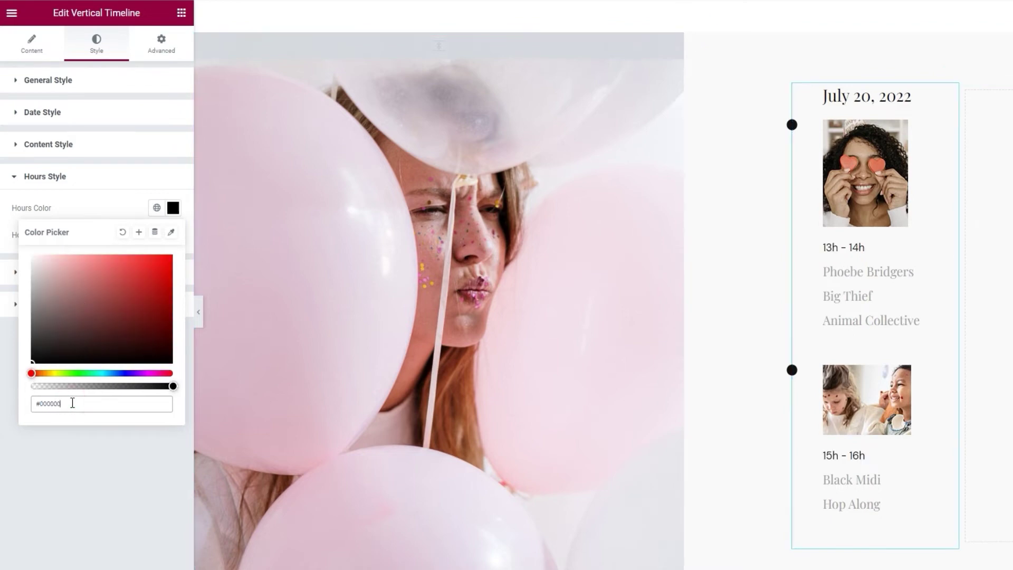
pyautogui.click(109, 207)
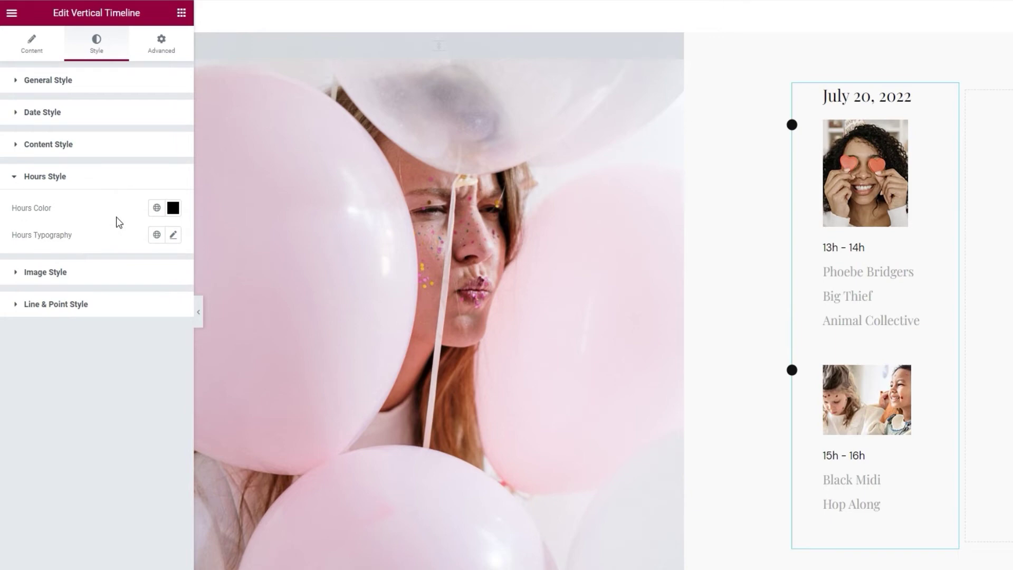
# Give the hours text Playfair Display at size 20
pyautogui.click(173, 235)
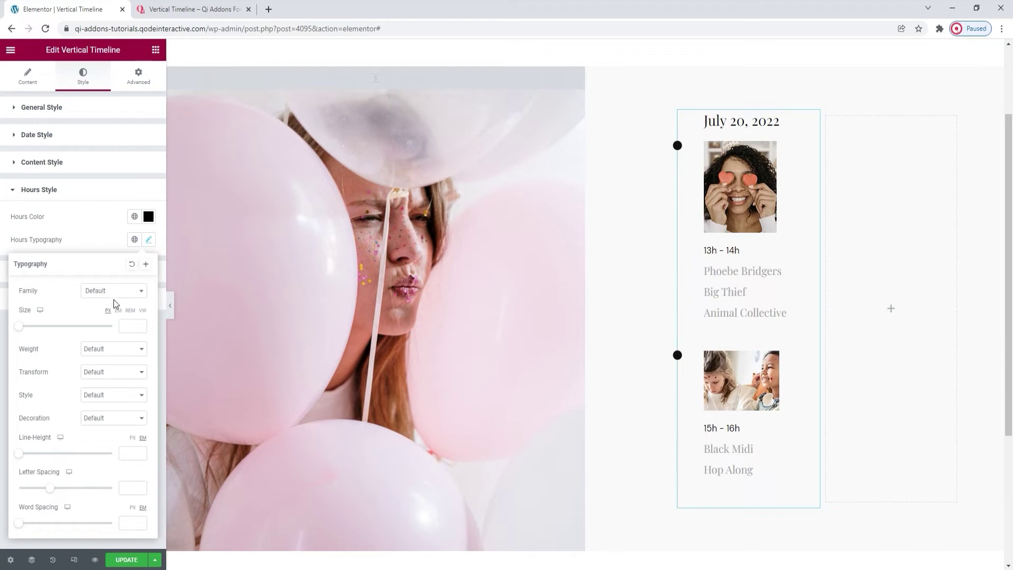
pyautogui.click(113, 291)
pyautogui.write('playf')
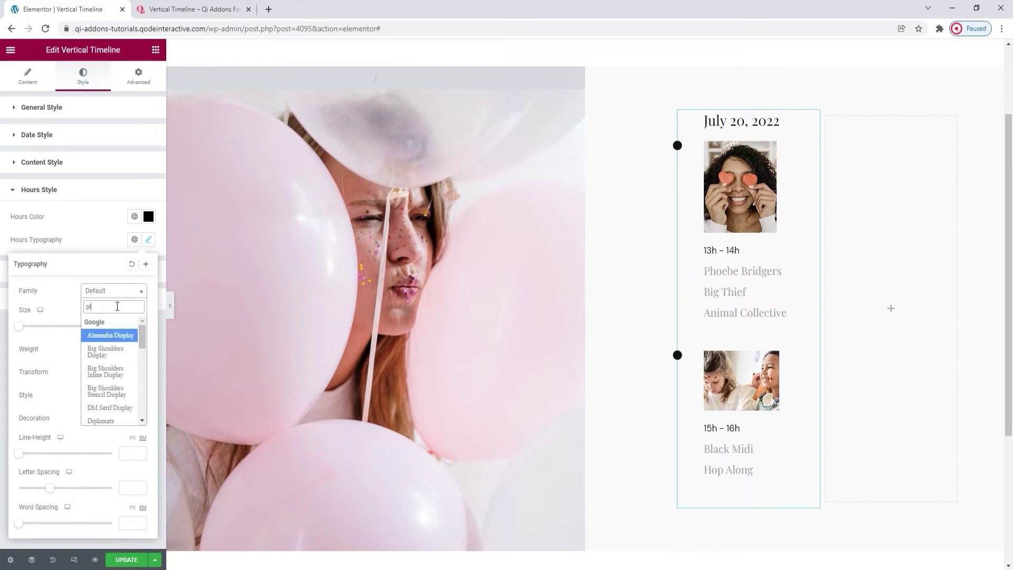
pyautogui.click(116, 336)
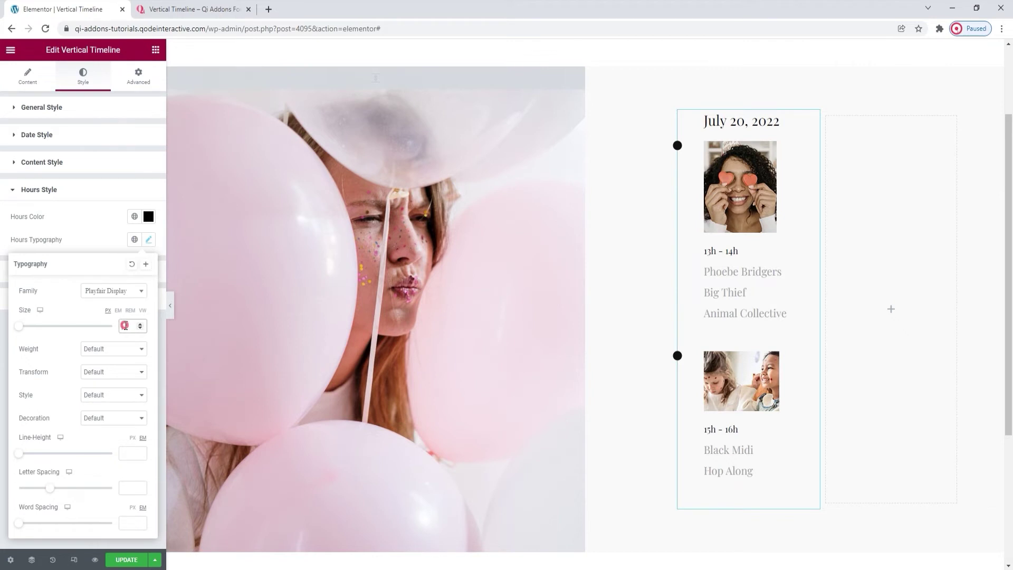
pyautogui.click(125, 326)
pyautogui.write('20')
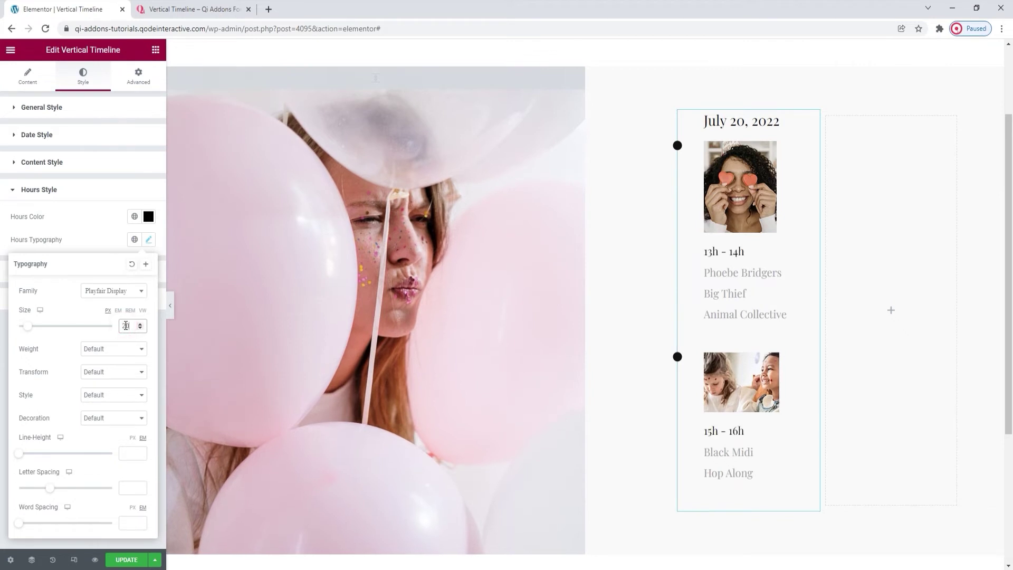
pyautogui.click(109, 242)
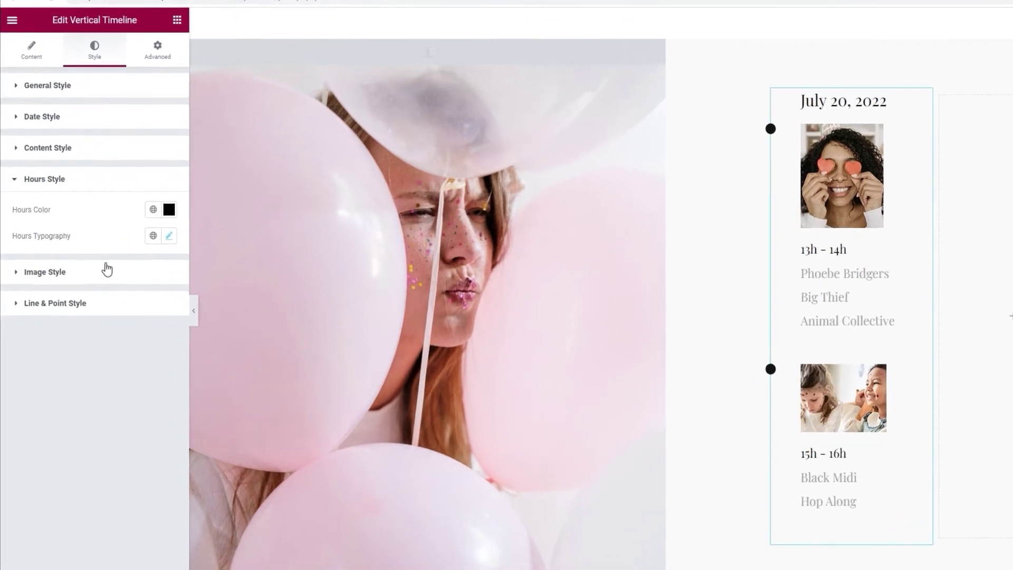
pyautogui.click(92, 273)
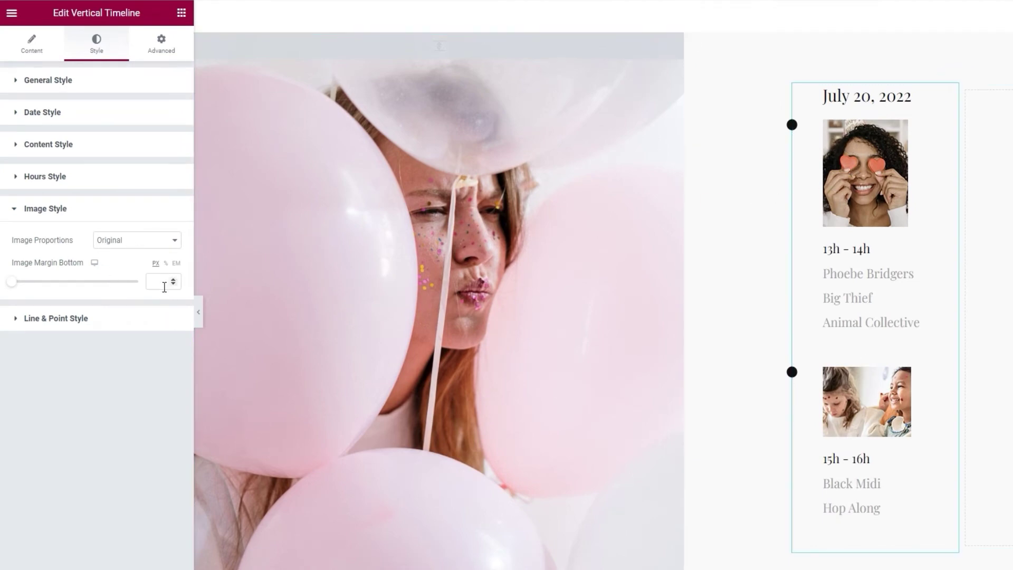
# Keep the timeline images at Original proportions and set a 24 px bottom margin beneath each
pyautogui.click(150, 246)
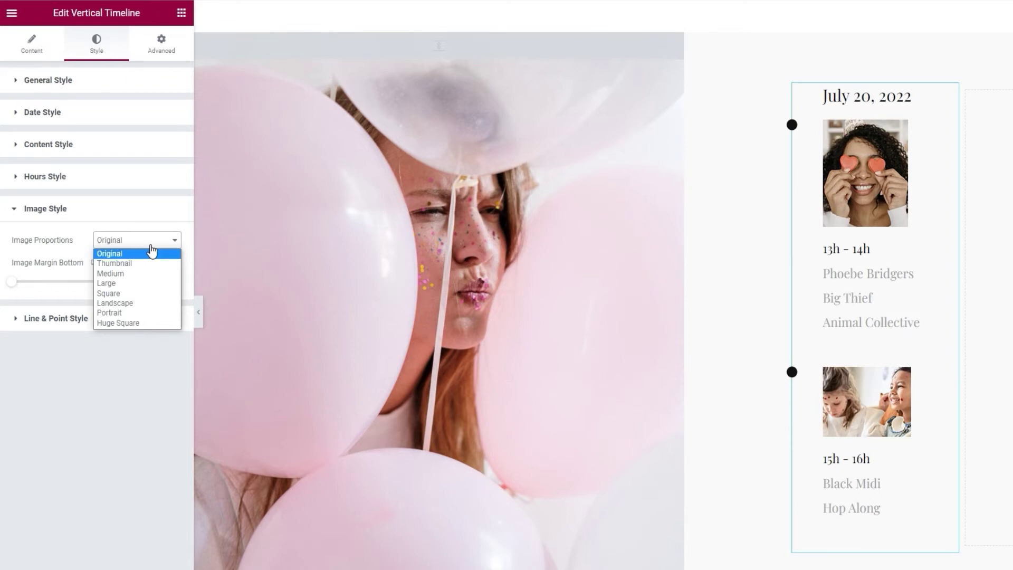
pyautogui.click(136, 263)
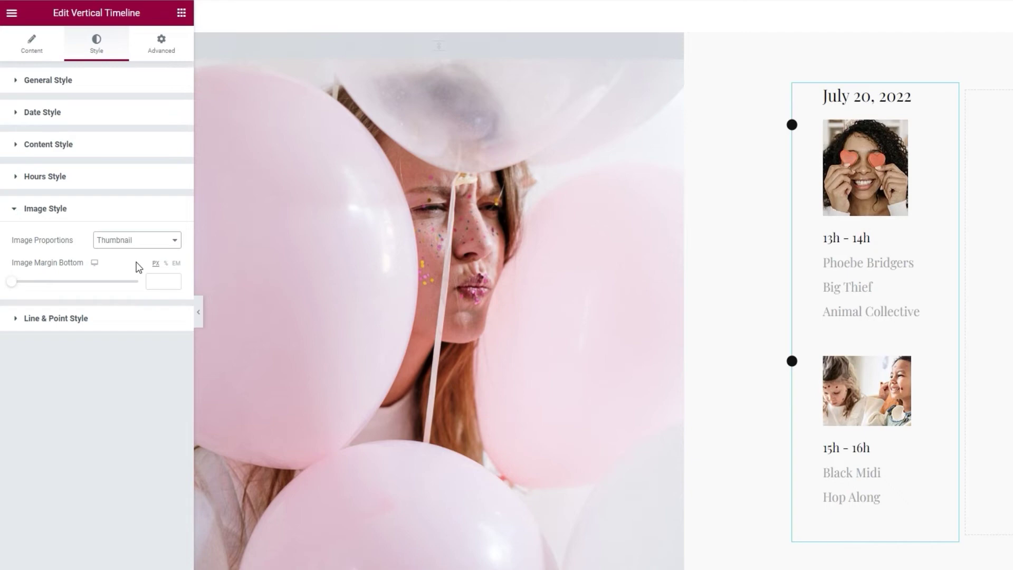
pyautogui.click(136, 240)
pyautogui.click(134, 252)
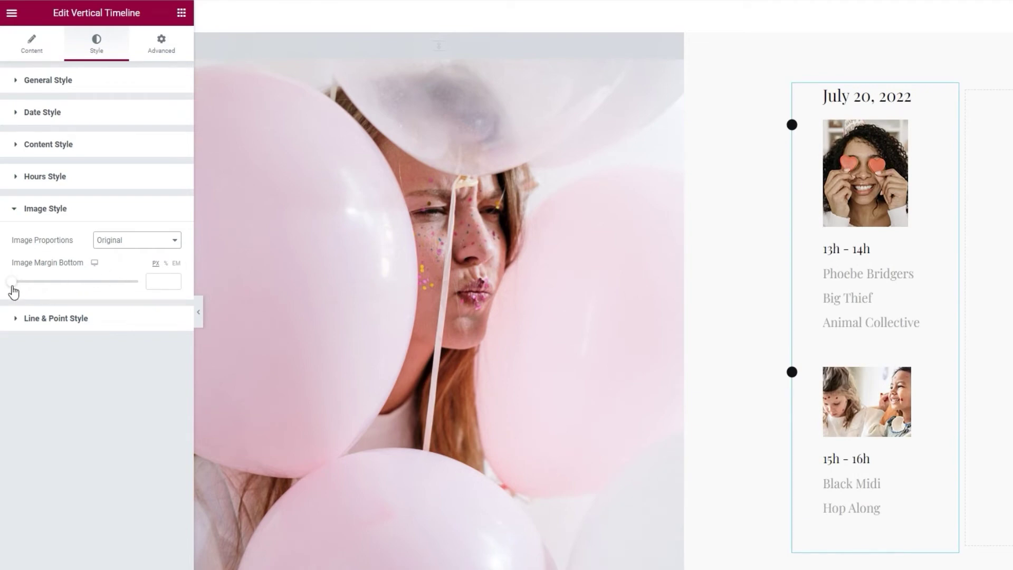
pyautogui.moveTo(11, 288); pyautogui.dragTo(45, 289)
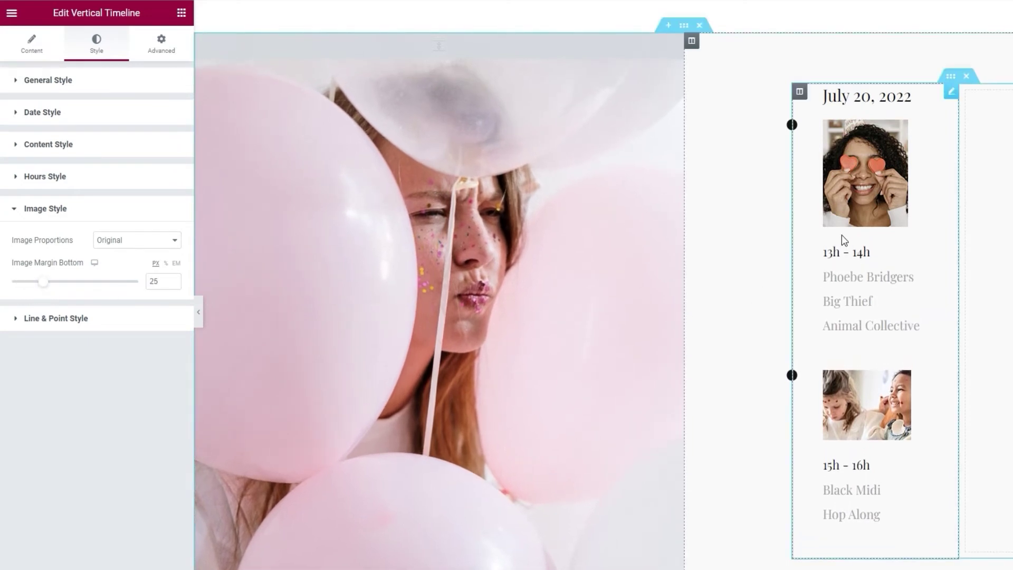
pyautogui.click(174, 285)
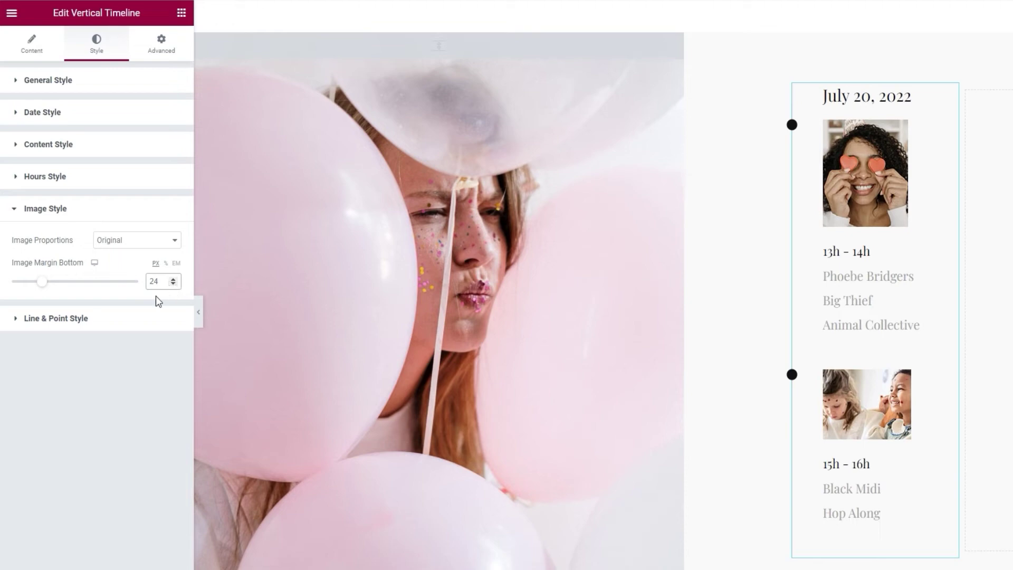
# Start the timeline line at the First Item
pyautogui.click(129, 321)
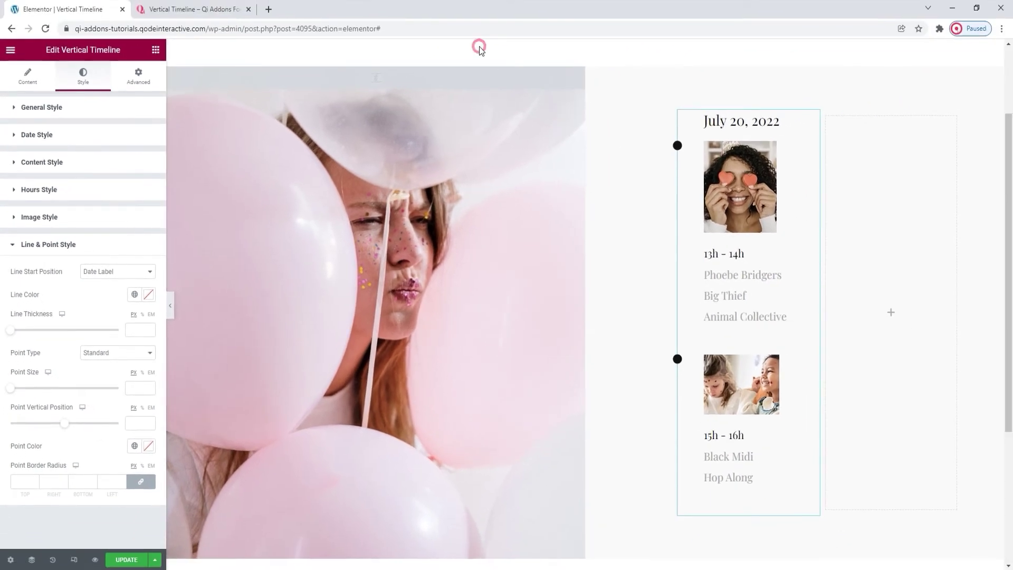
pyautogui.click(479, 46)
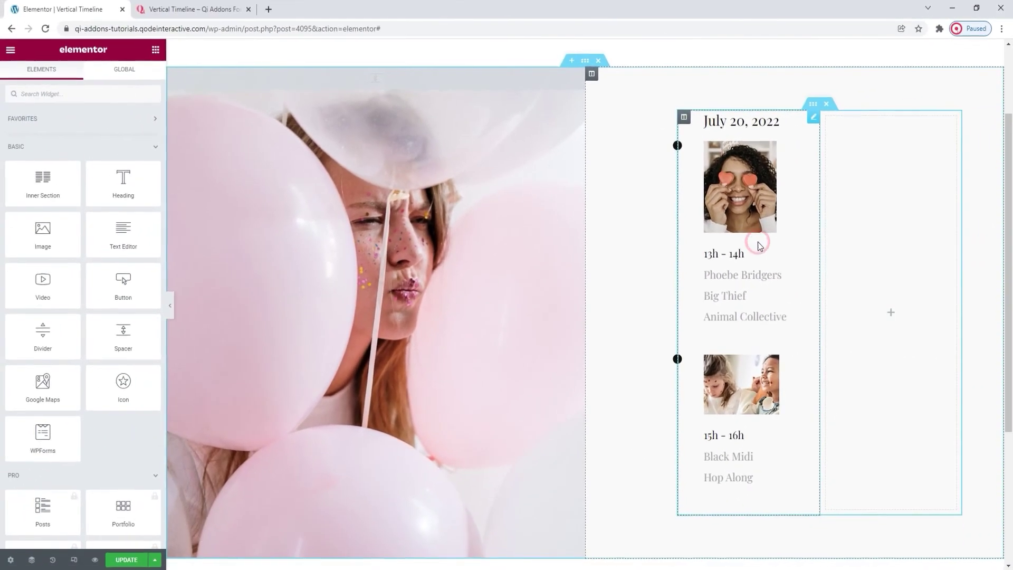
pyautogui.click(675, 321)
pyautogui.click(83, 326)
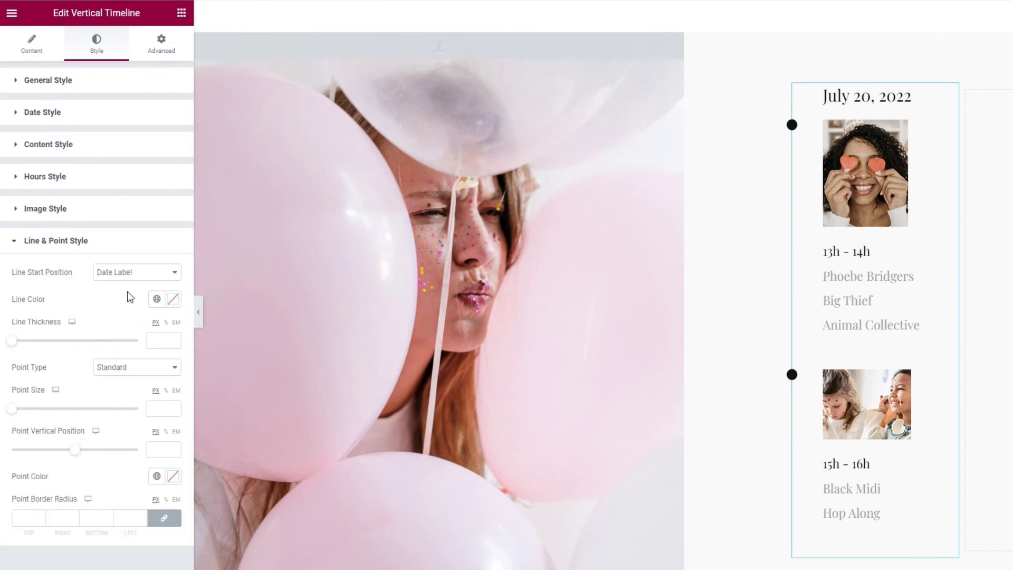
pyautogui.click(128, 275)
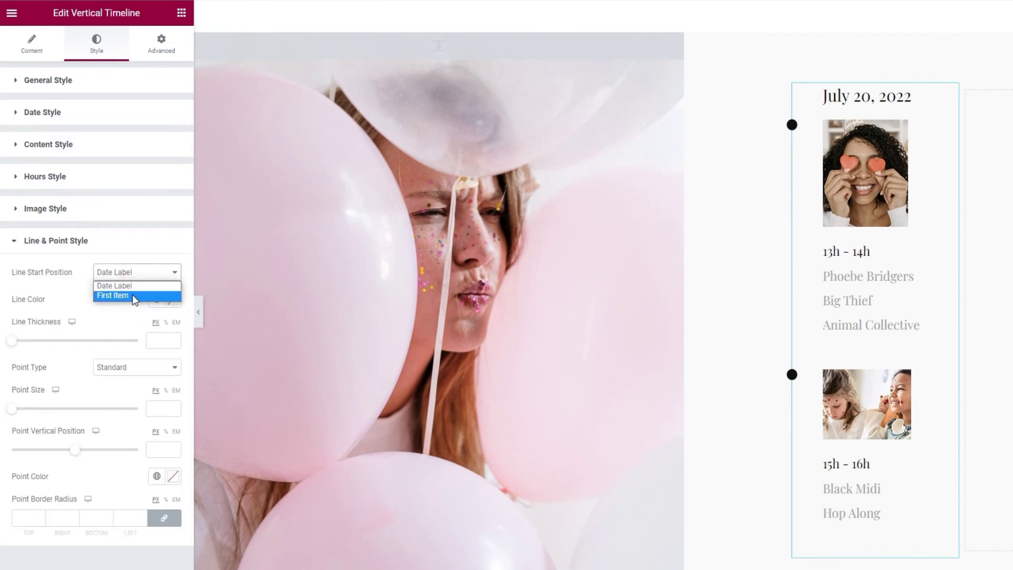
pyautogui.click(132, 295)
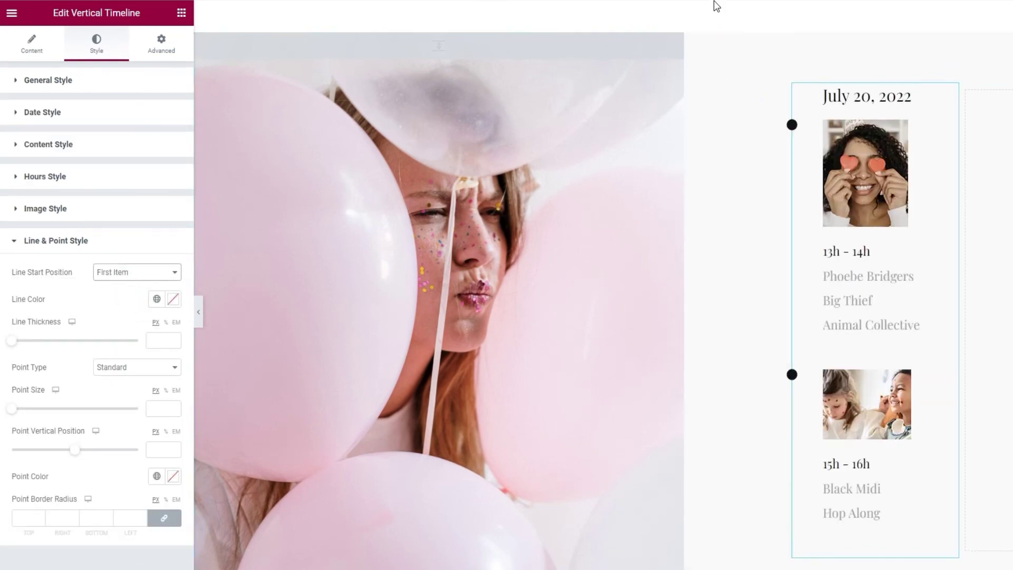
# Colour the timeline line pale pink, #eed0de
pyautogui.click(732, 10)
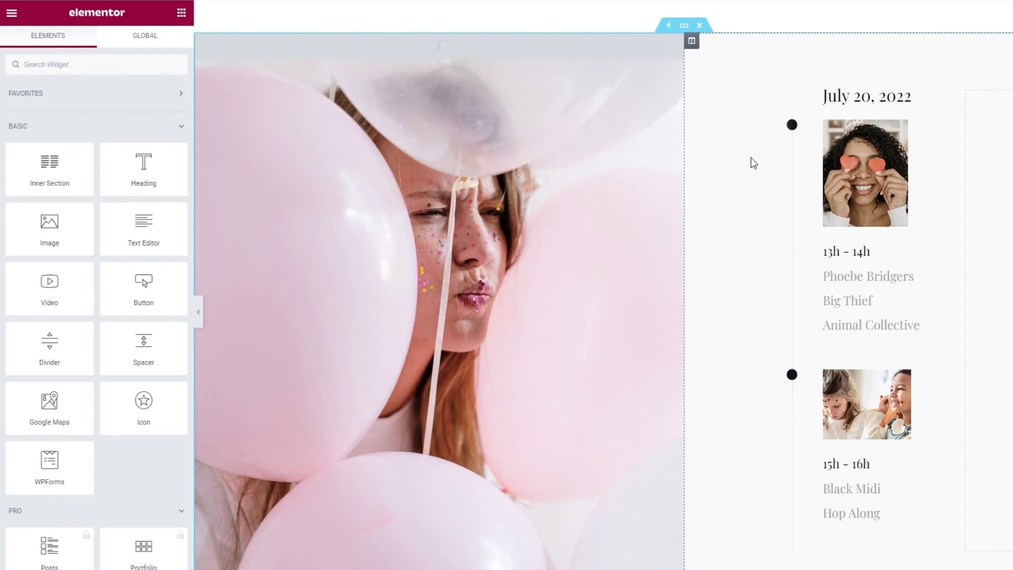
pyautogui.scroll(2, 752, 157)
pyautogui.click(841, 369)
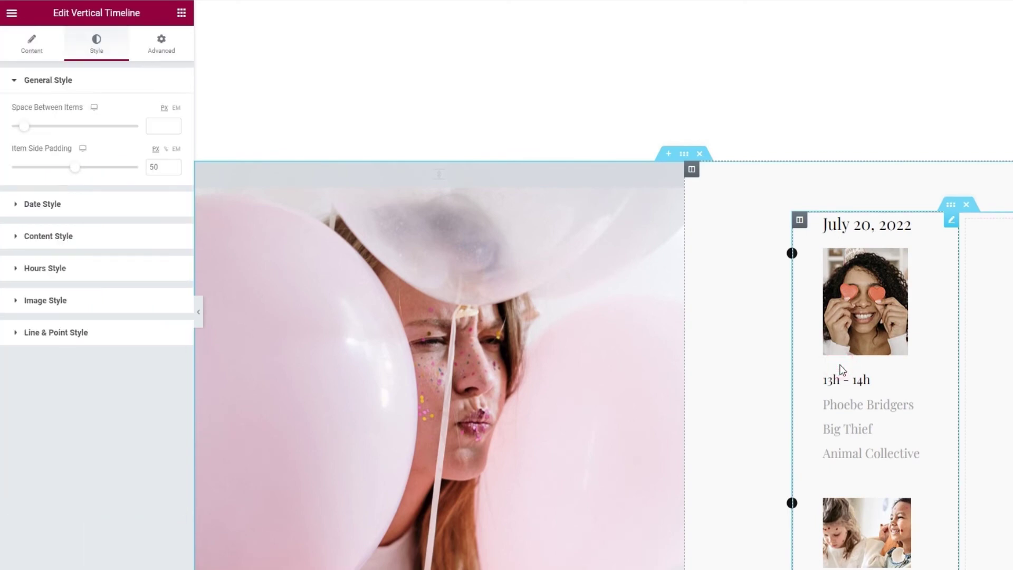
pyautogui.click(90, 333)
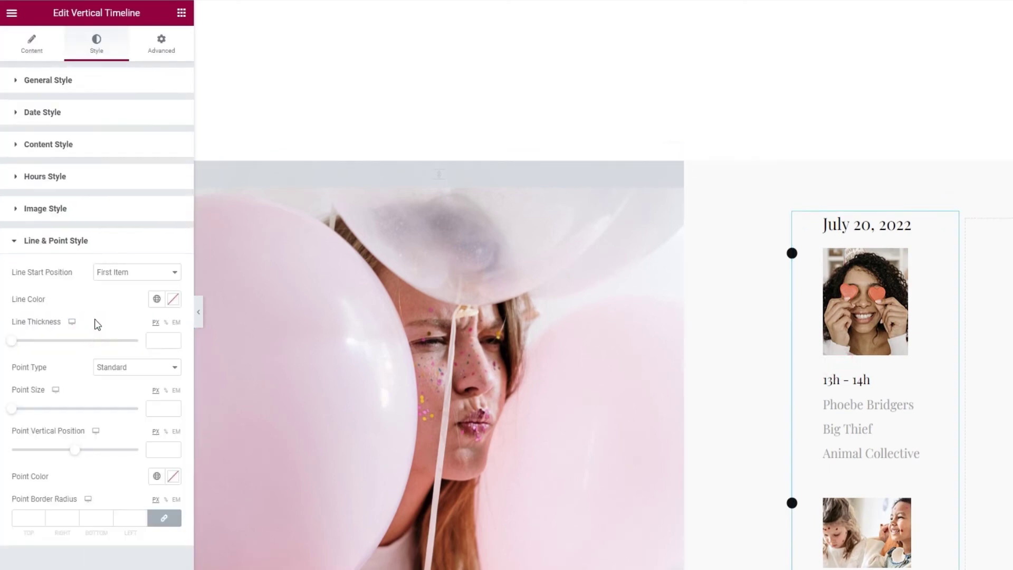
pyautogui.click(173, 300)
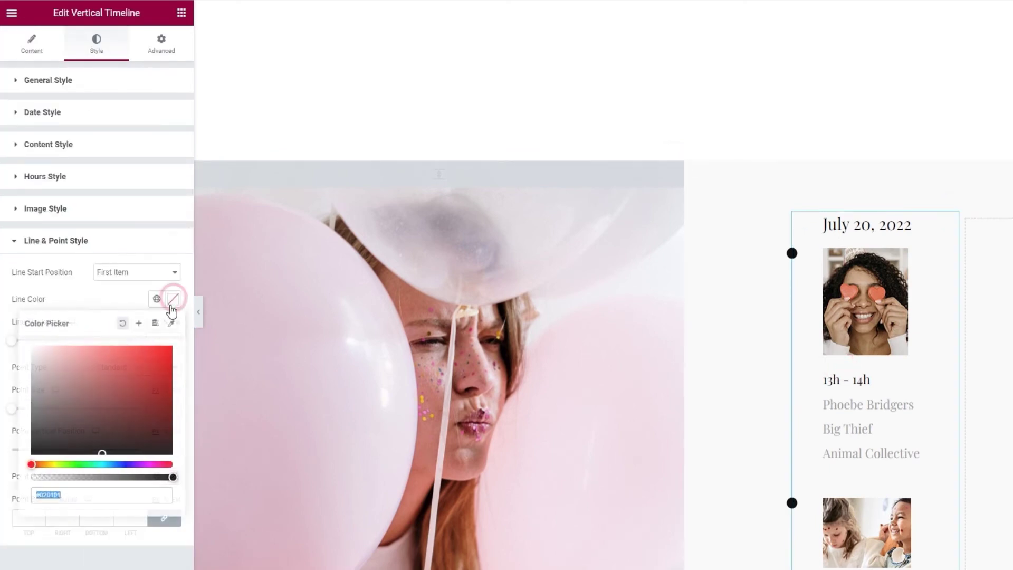
pyautogui.click(129, 371)
pyautogui.moveTo(129, 371); pyautogui.dragTo(109, 362)
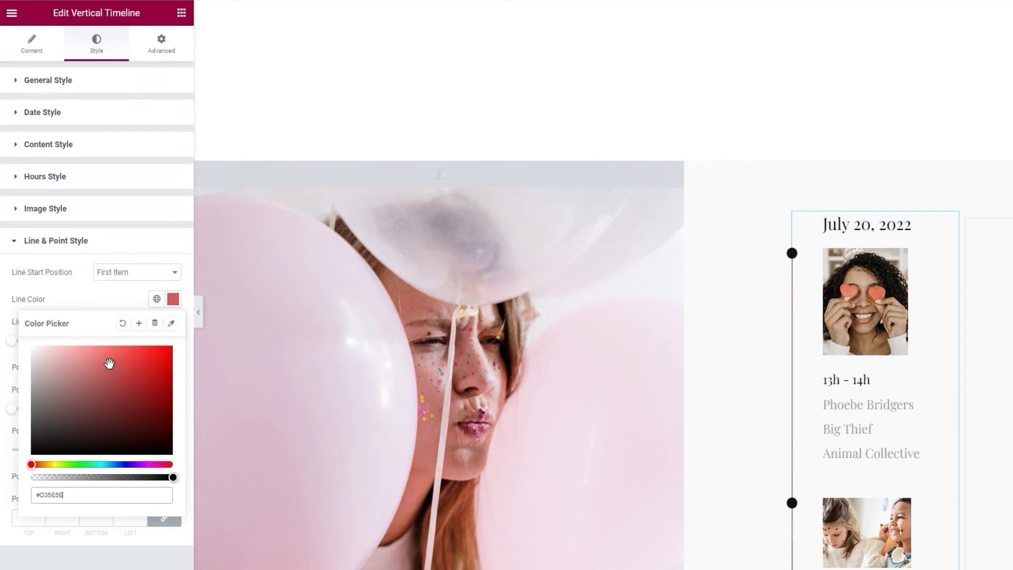
pyautogui.doubleClick(72, 491)
pyautogui.write('eed0de')
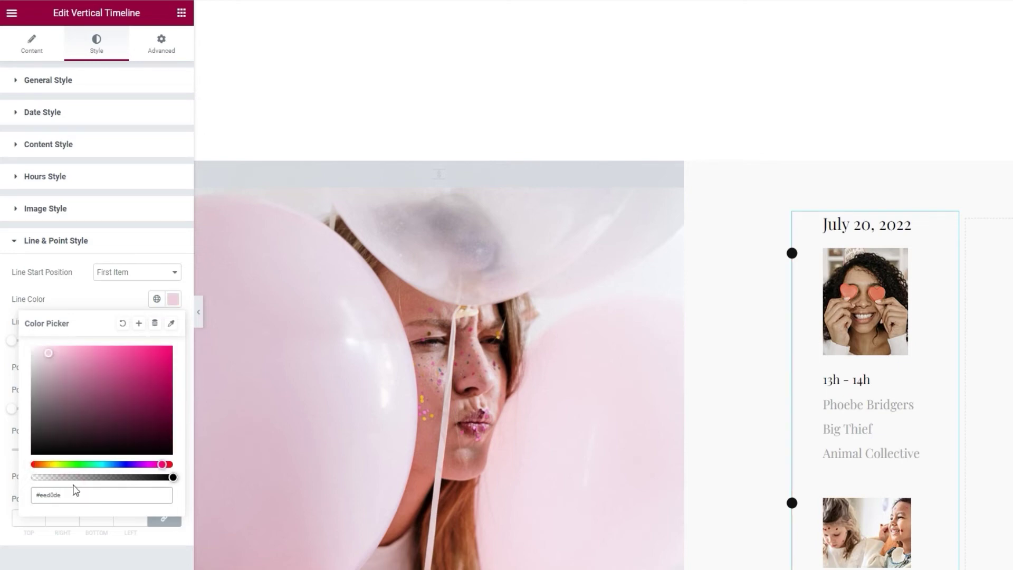
pyautogui.click(90, 304)
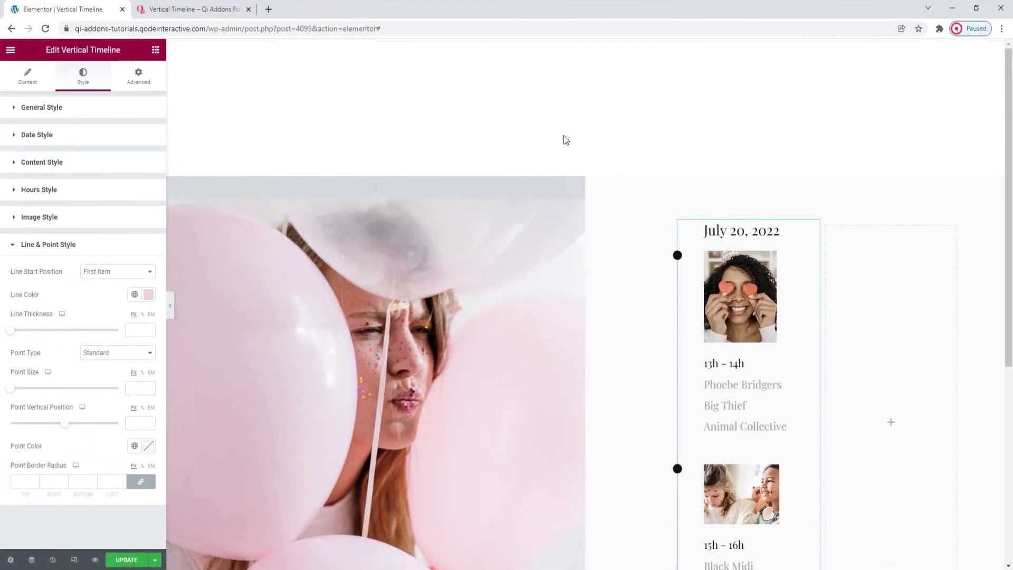
pyautogui.click(588, 102)
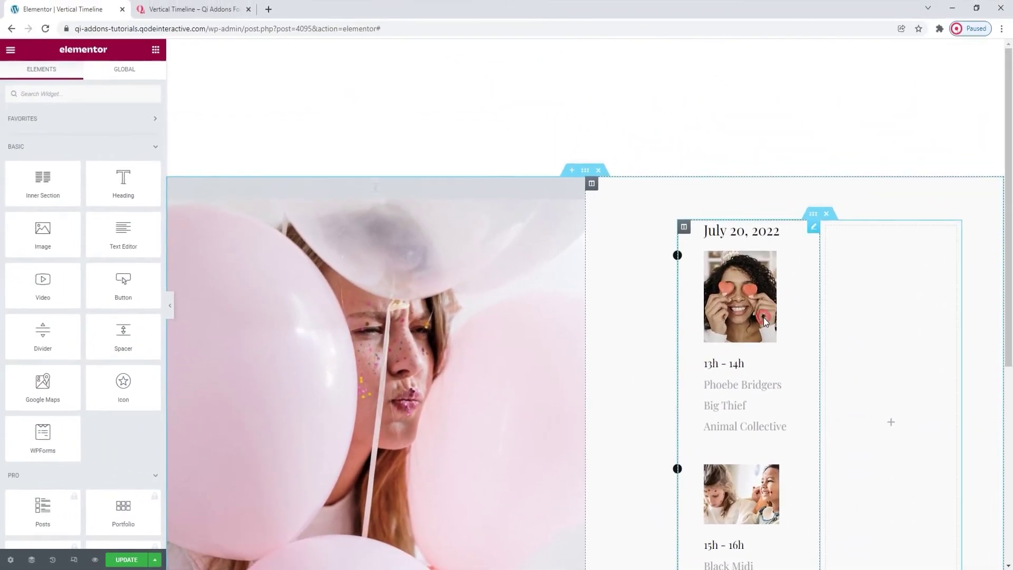
pyautogui.click(511, 285)
pyautogui.click(108, 326)
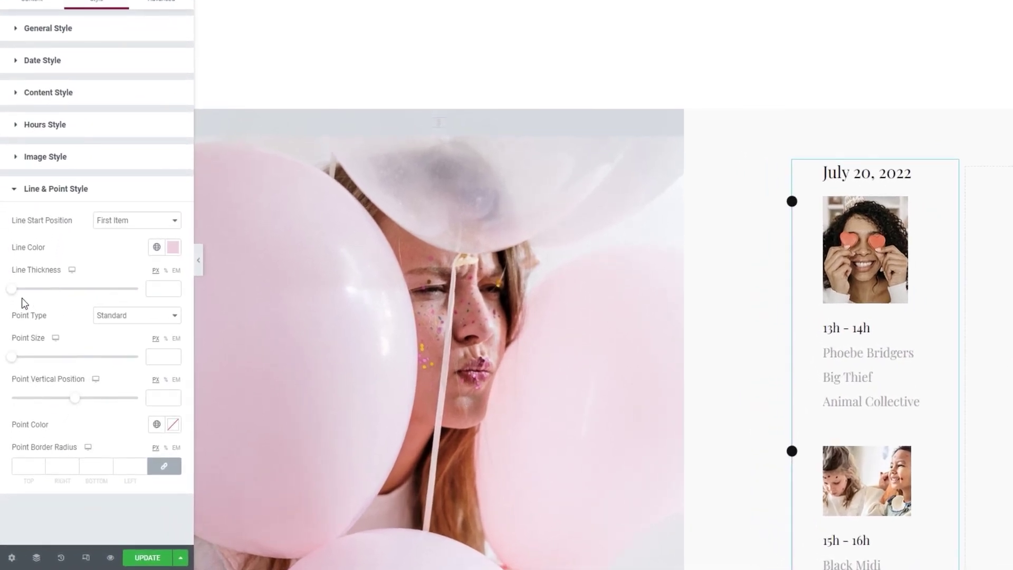
# Set the timeline line thickness to 1 px, keeping the standard round points
pyautogui.moveTo(12, 289); pyautogui.dragTo(27, 299)
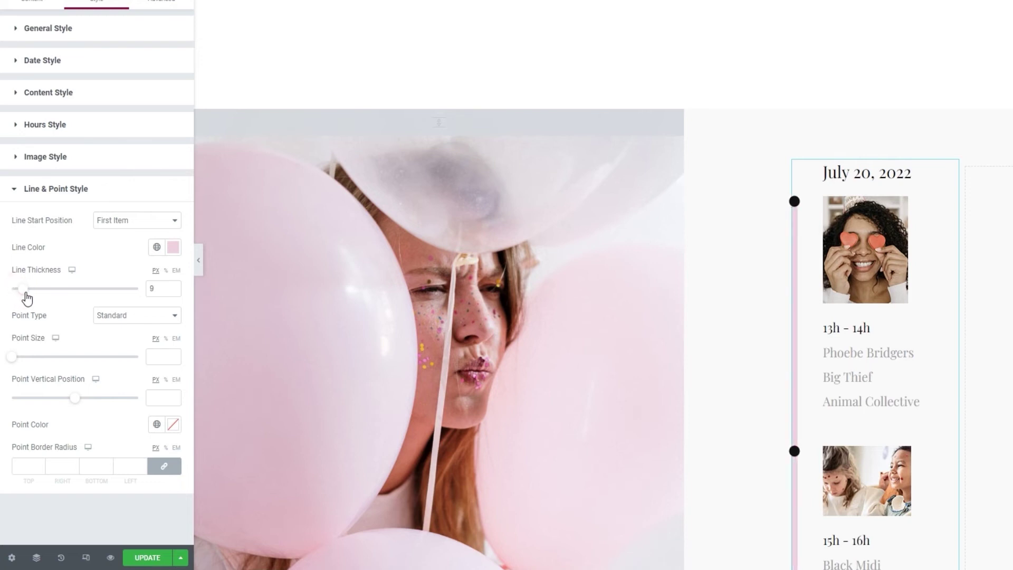
pyautogui.doubleClick(158, 286)
pyautogui.write('1')
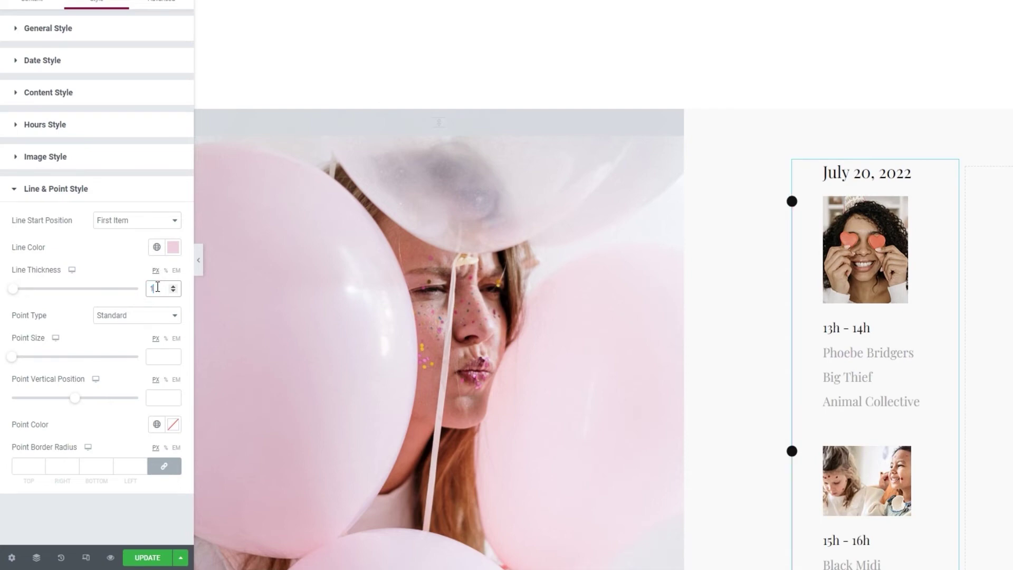
pyautogui.click(133, 322)
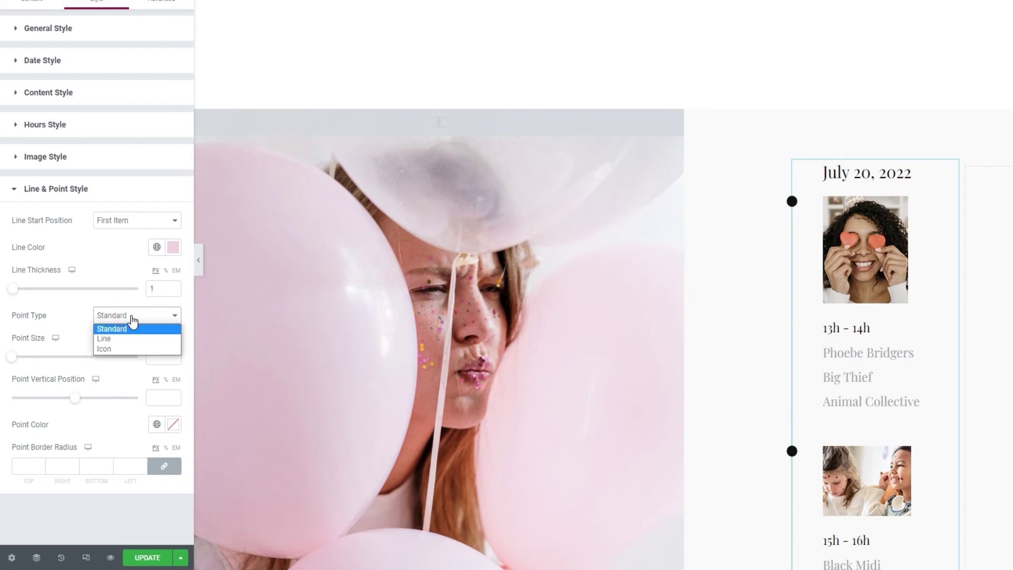
pyautogui.click(133, 322)
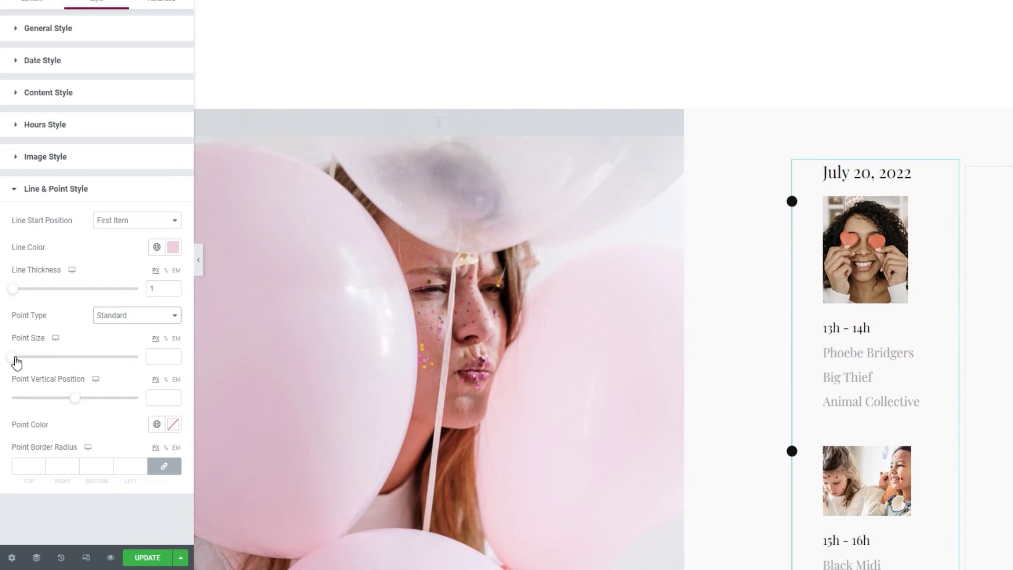
# Try a larger point size and lower point position, then reset both to default
pyautogui.moveTo(13, 359); pyautogui.dragTo(46, 363)
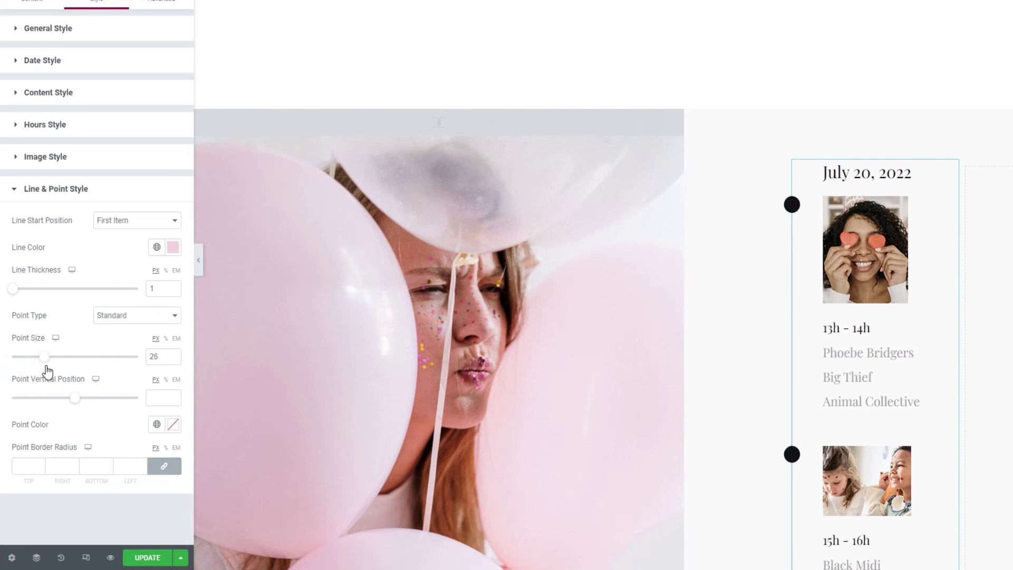
pyautogui.doubleClick(156, 361)
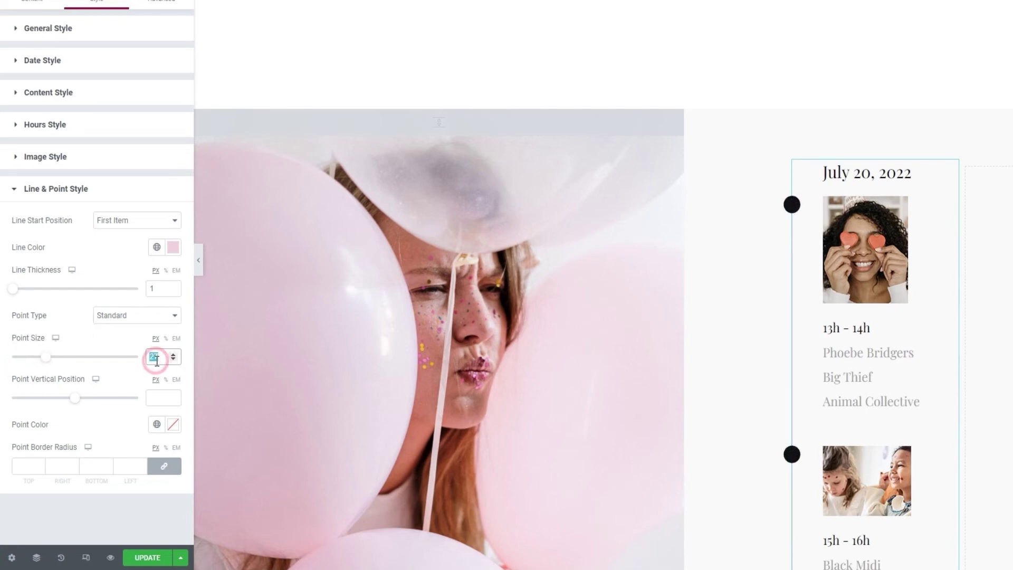
pyautogui.press('BackSpace')
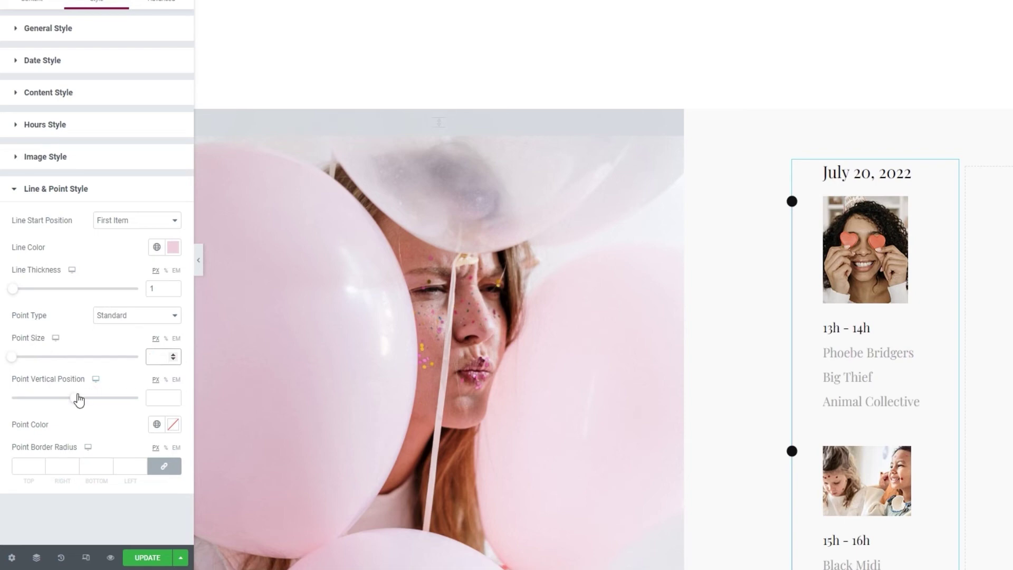
pyautogui.moveTo(79, 400)
pyautogui.mouseDown()
pyautogui.moveTo(103, 405)
pyautogui.moveTo(79, 399)
pyautogui.mouseUp()
pyautogui.doubleClick(159, 397)
pyautogui.press('BackSpace')
pyautogui.click(154, 320)
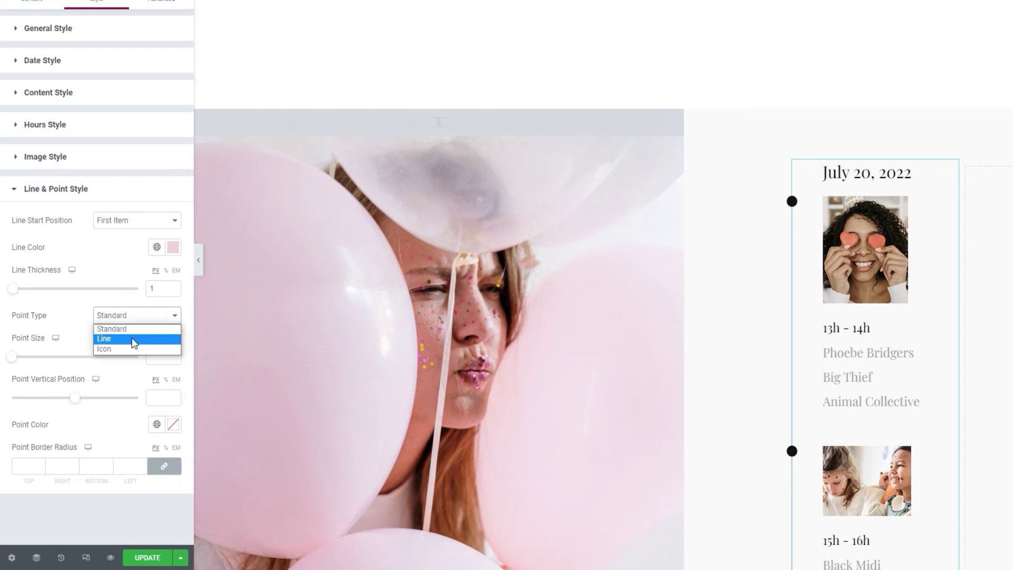
pyautogui.click(135, 339)
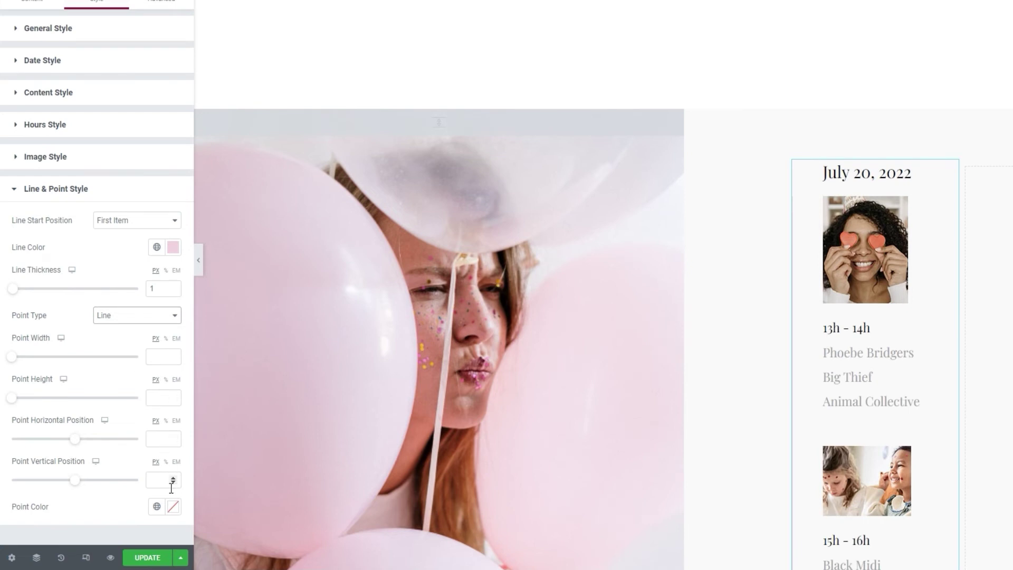
pyautogui.click(173, 507)
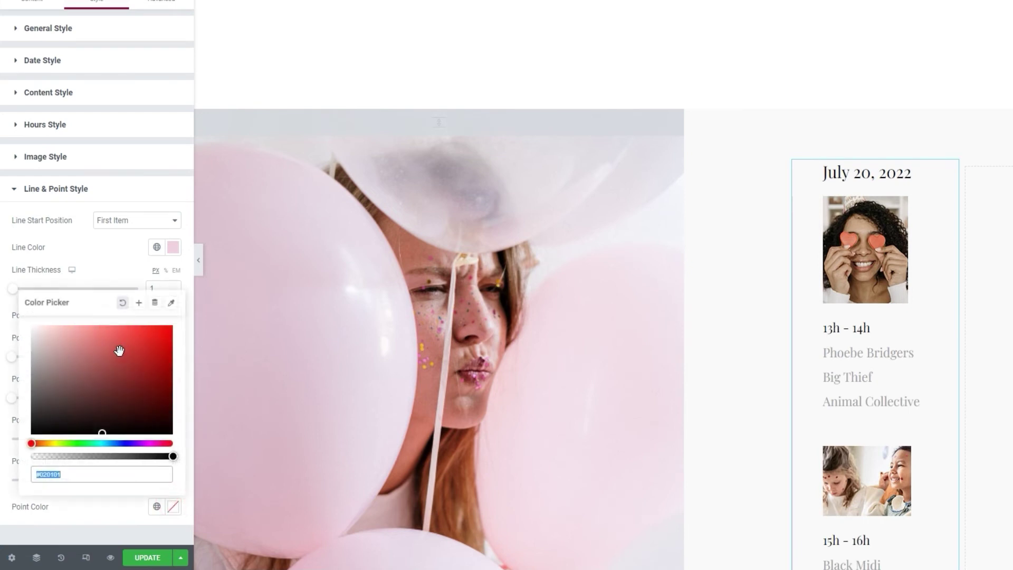
pyautogui.click(105, 340)
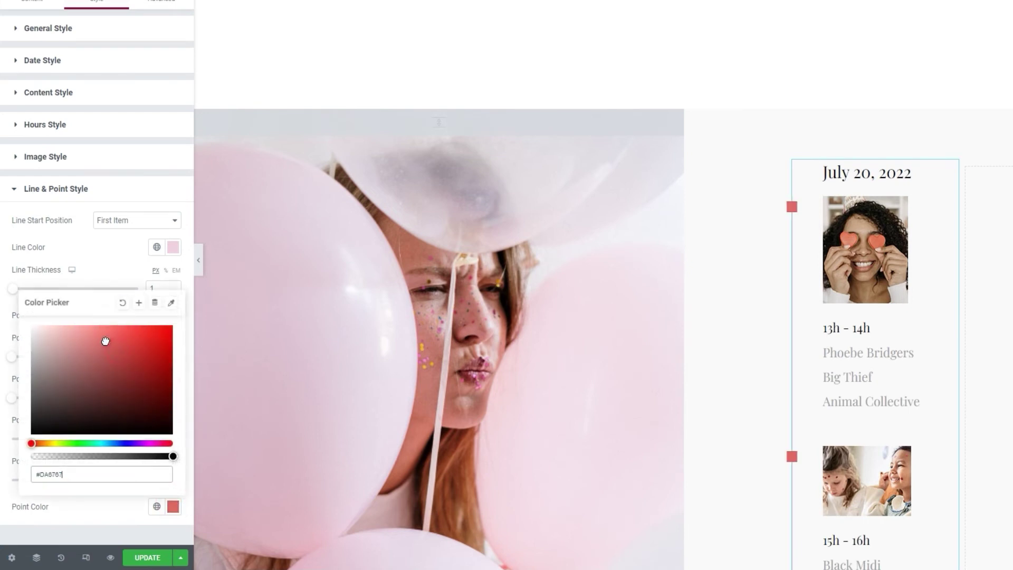
pyautogui.click(112, 279)
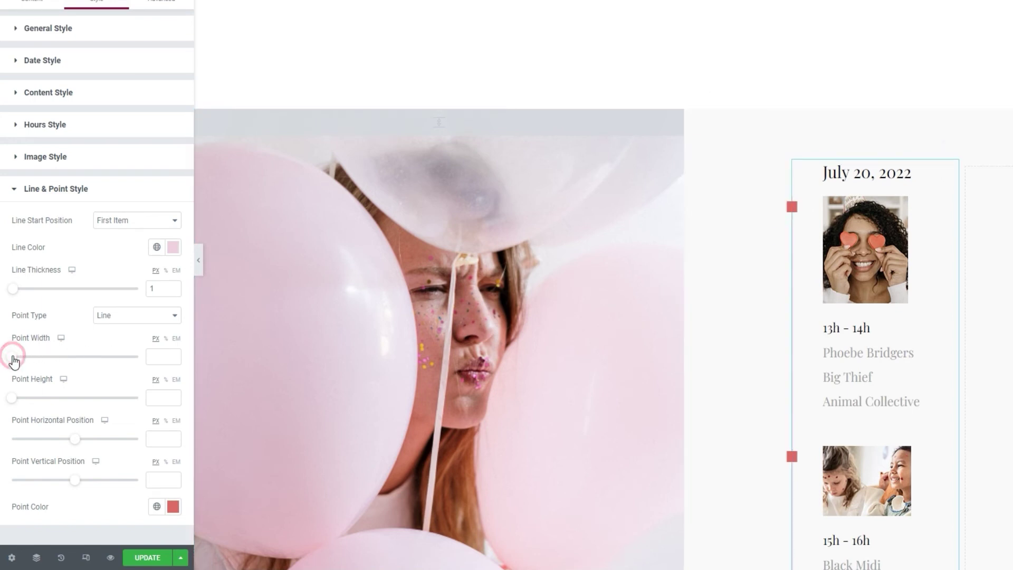
pyautogui.moveTo(14, 361); pyautogui.dragTo(76, 360)
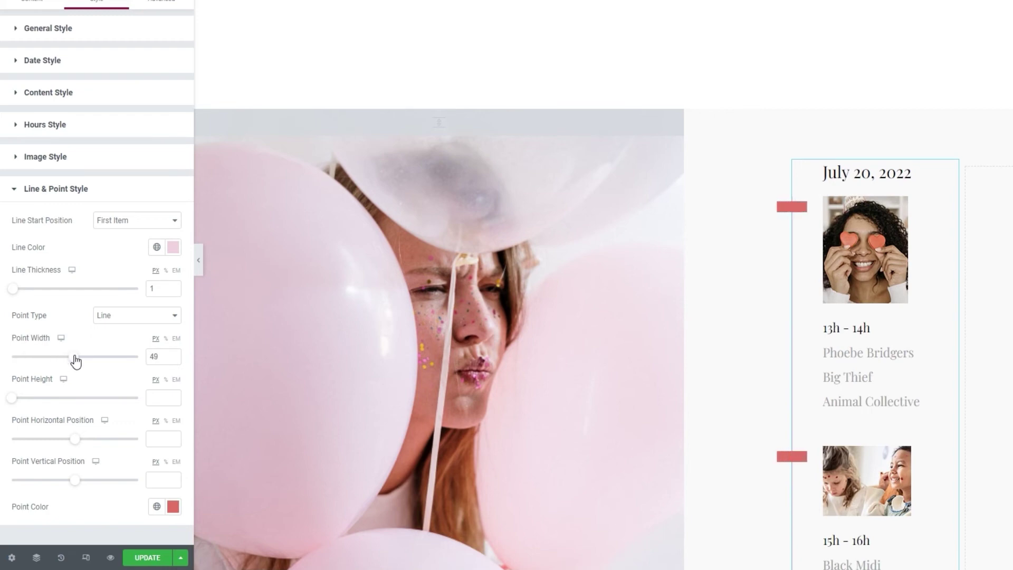
pyautogui.moveTo(12, 400); pyautogui.dragTo(21, 404)
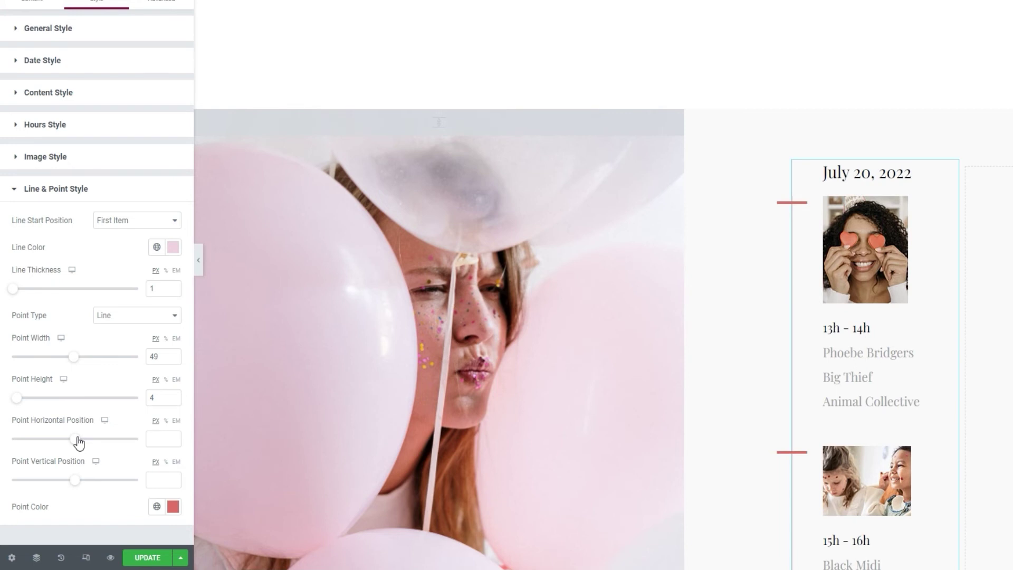
pyautogui.moveTo(79, 442)
pyautogui.mouseDown()
pyautogui.moveTo(88, 443)
pyautogui.moveTo(75, 443)
pyautogui.mouseUp()
pyautogui.moveTo(77, 485); pyautogui.dragTo(82, 485)
pyautogui.click(160, 439)
pyautogui.doubleClick(160, 438)
pyautogui.press('BackSpace')
pyautogui.click(159, 478)
pyautogui.doubleClick(158, 478)
pyautogui.press('BackSpace')
pyautogui.click(160, 397)
pyautogui.doubleClick(160, 397)
pyautogui.press('BackSpace')
pyautogui.click(160, 357)
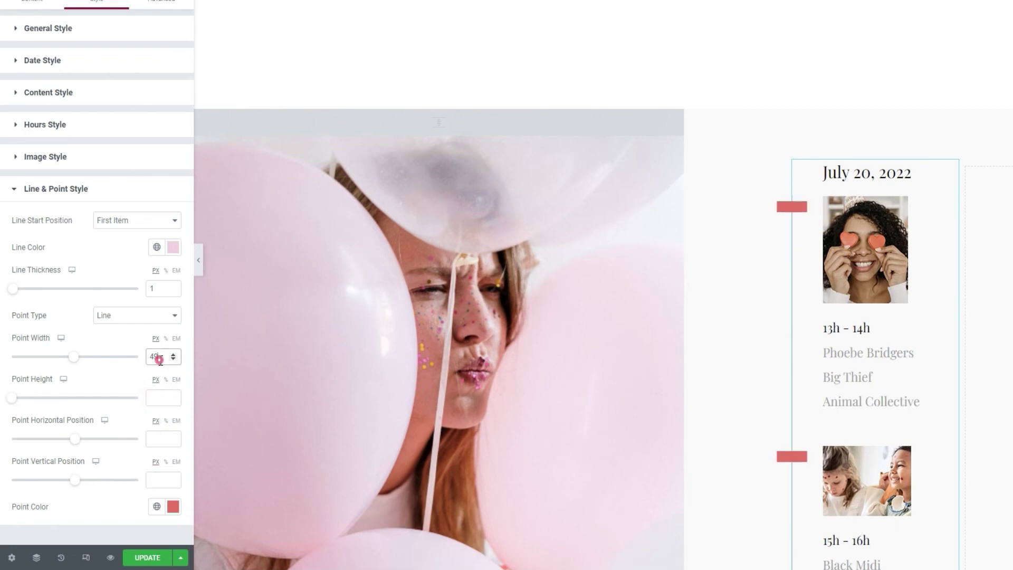
pyautogui.doubleClick(160, 356)
pyautogui.press('BackSpace')
pyautogui.click(173, 507)
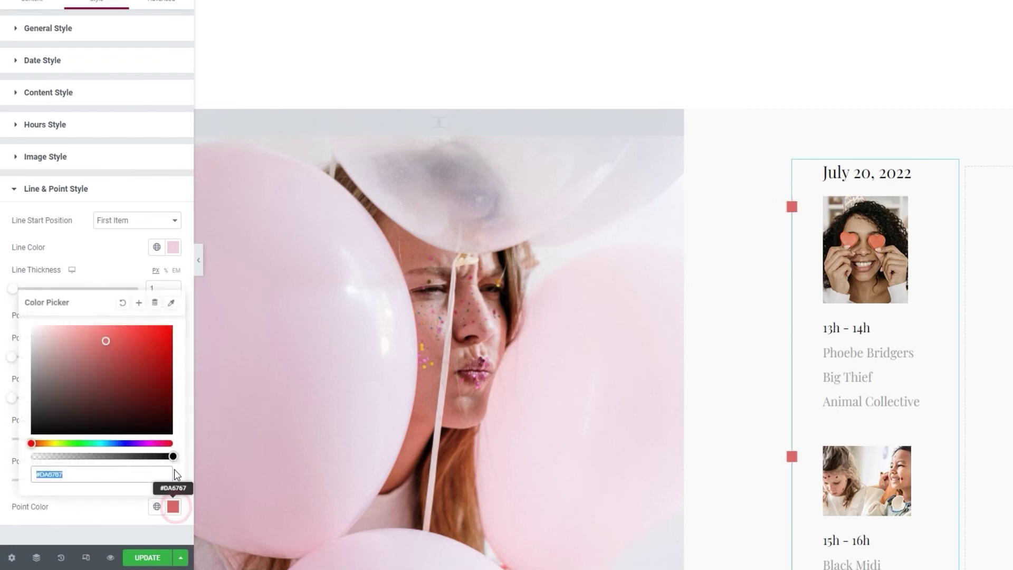
pyautogui.click(124, 303)
pyautogui.click(125, 276)
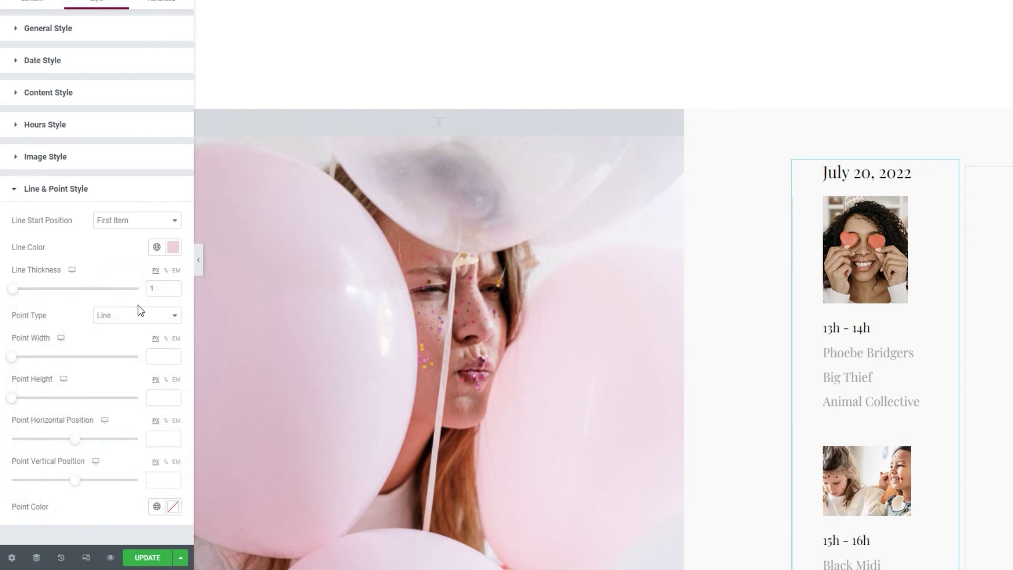
# Switch the point type to Icon using the polygon SVG from the media library
pyautogui.click(137, 317)
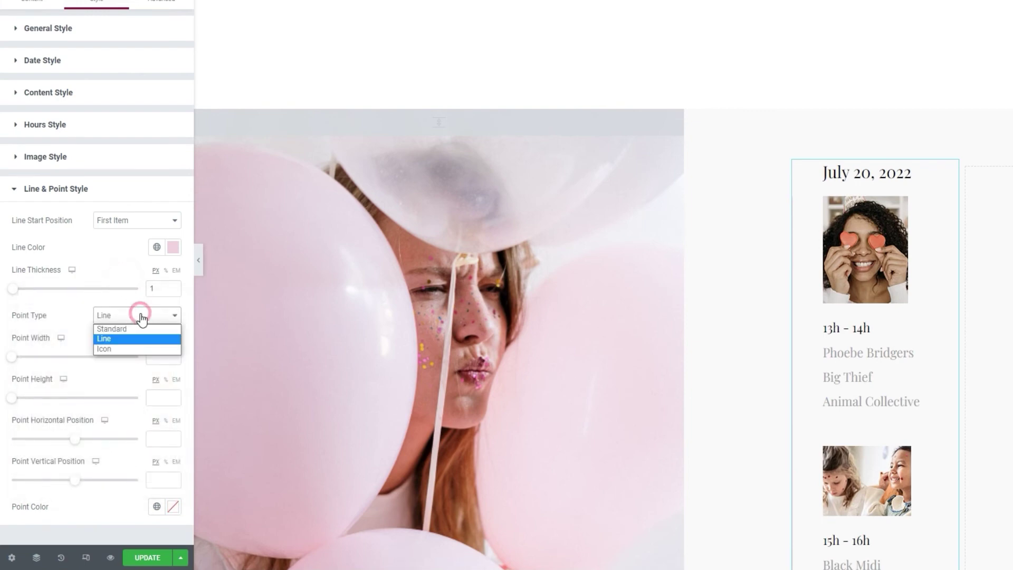
pyautogui.click(124, 349)
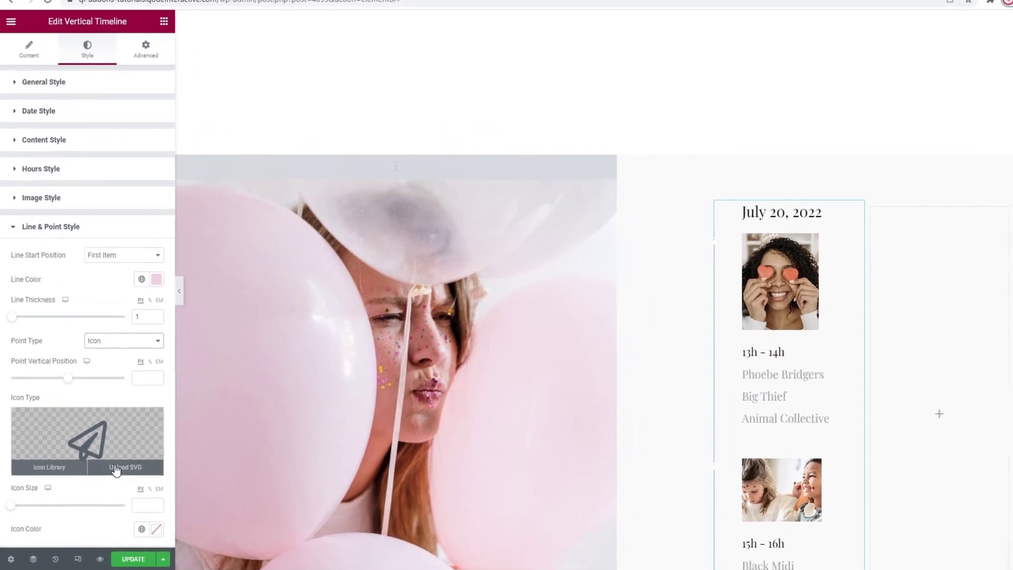
pyautogui.click(138, 456)
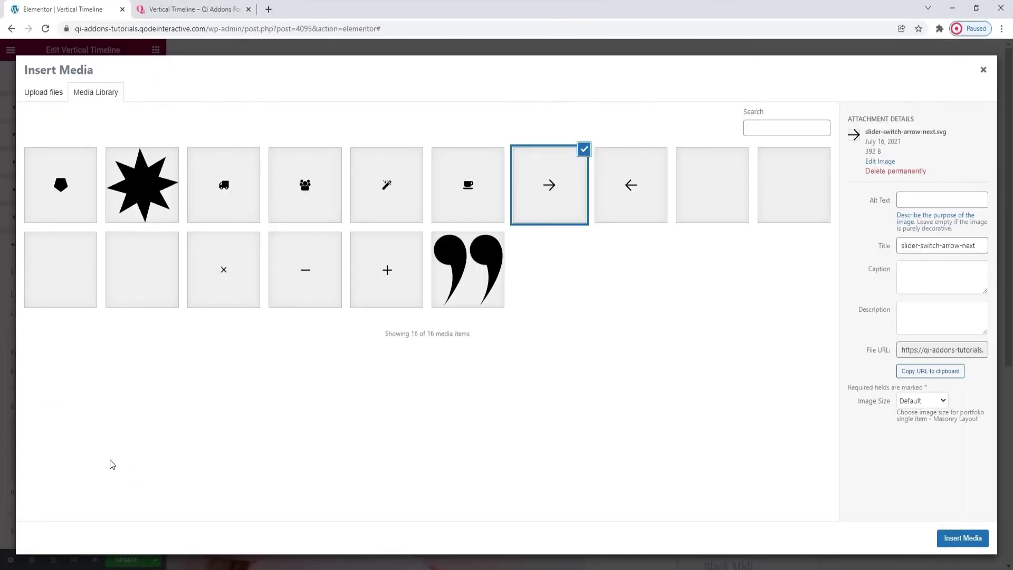
pyautogui.click(71, 196)
pyautogui.click(985, 541)
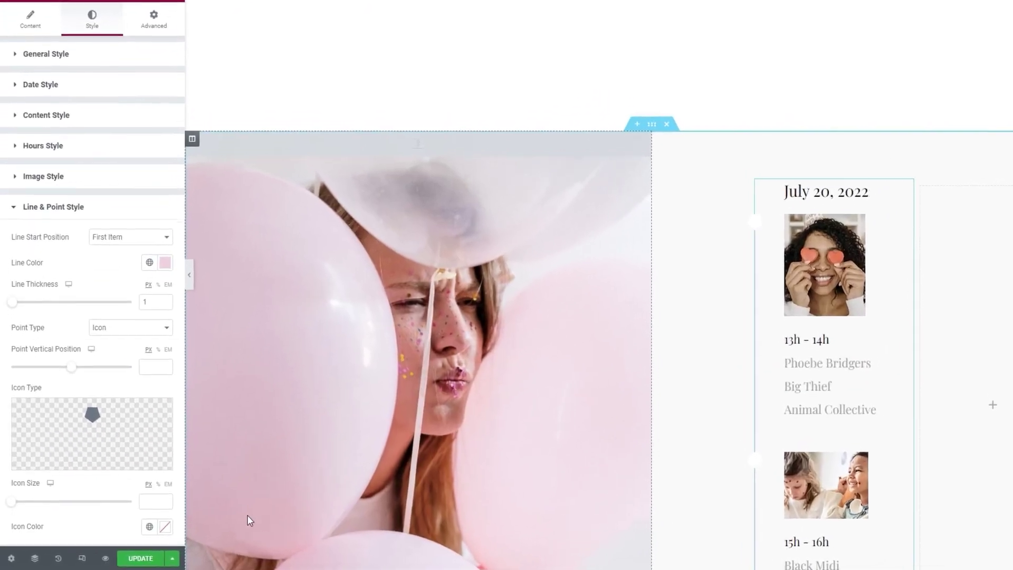
# Colour the pentagon icon markers pale pink, #eed0de
pyautogui.click(173, 525)
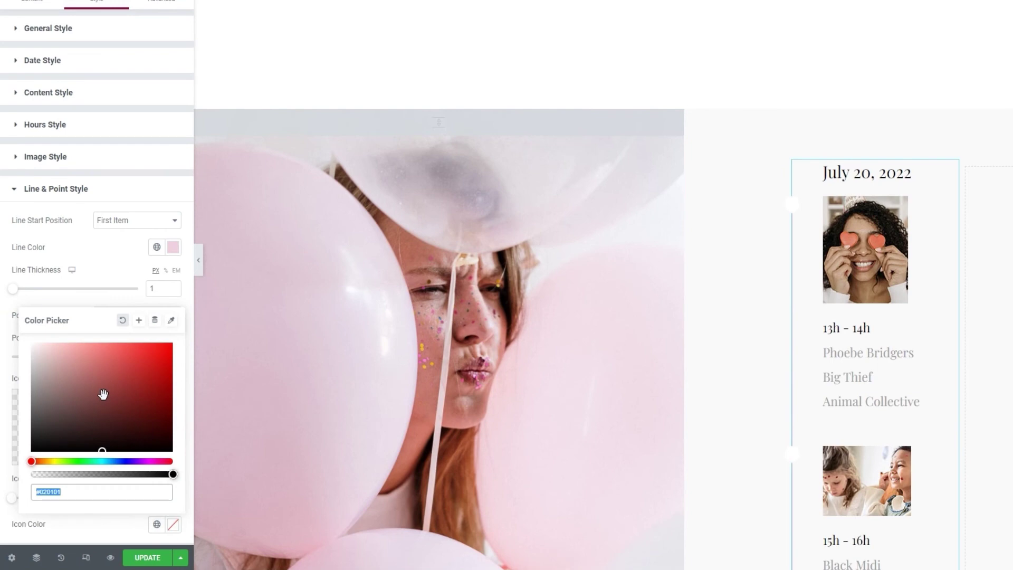
pyautogui.moveTo(103, 395); pyautogui.dragTo(88, 381)
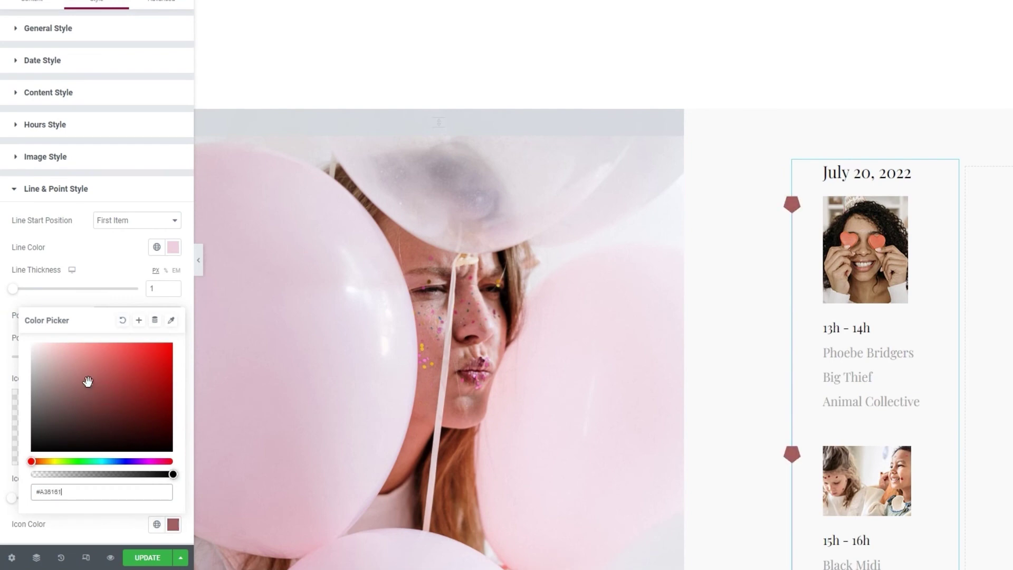
pyautogui.doubleClick(77, 491)
pyautogui.write('eed0de')
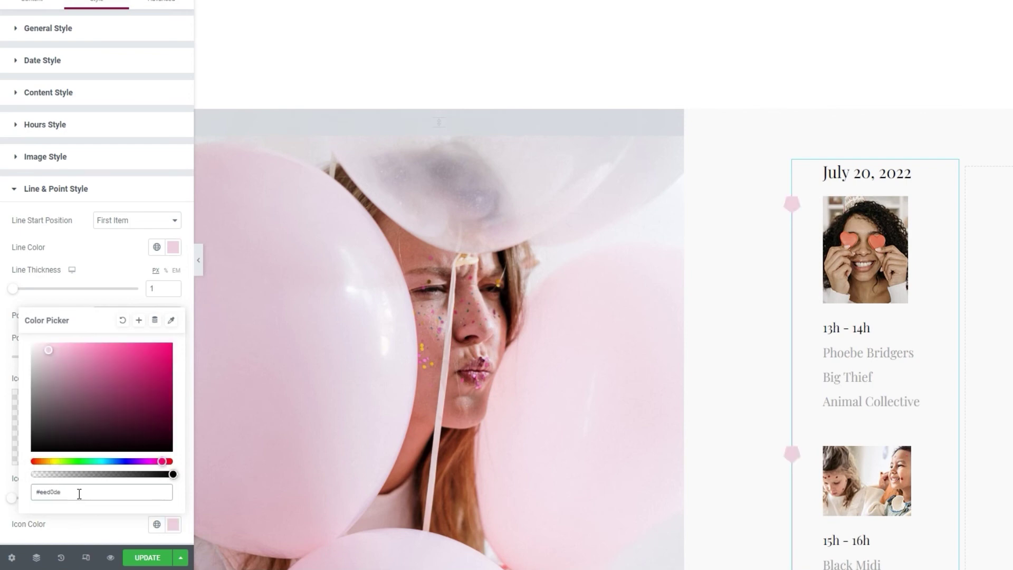
pyautogui.click(108, 299)
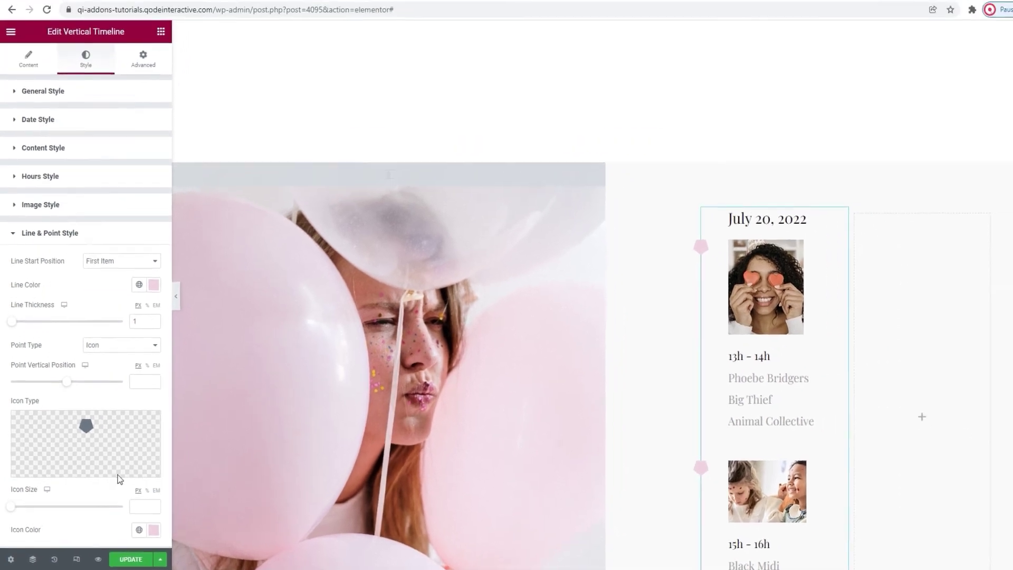
# Duplicate the Vertical Timeline widget
pyautogui.scroll(-1, 1012, 289)
pyautogui.moveTo(1012, 289); pyautogui.dragTo(1012, 337)
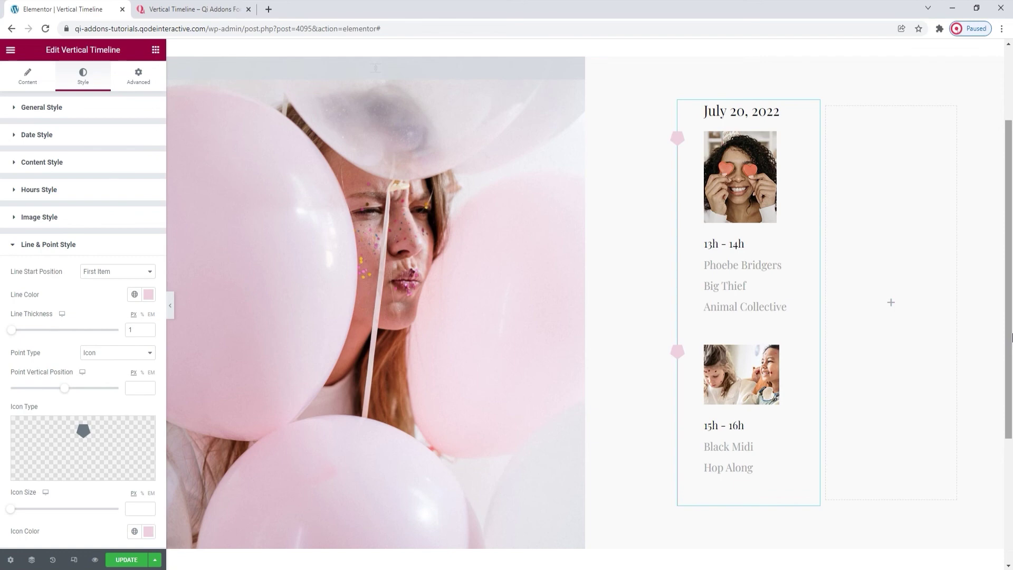
pyautogui.click(752, 253)
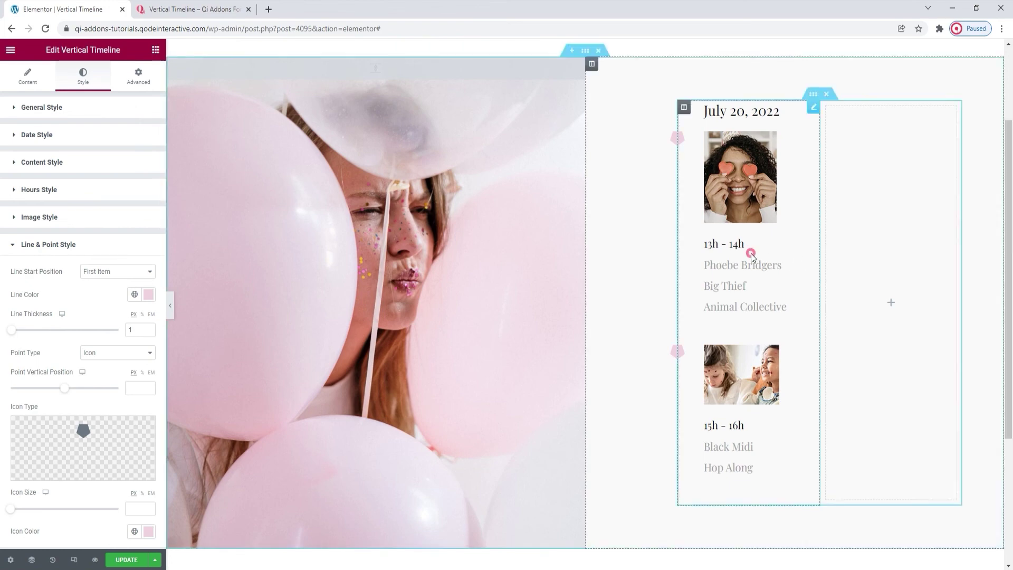
pyautogui.rightClick(751, 255)
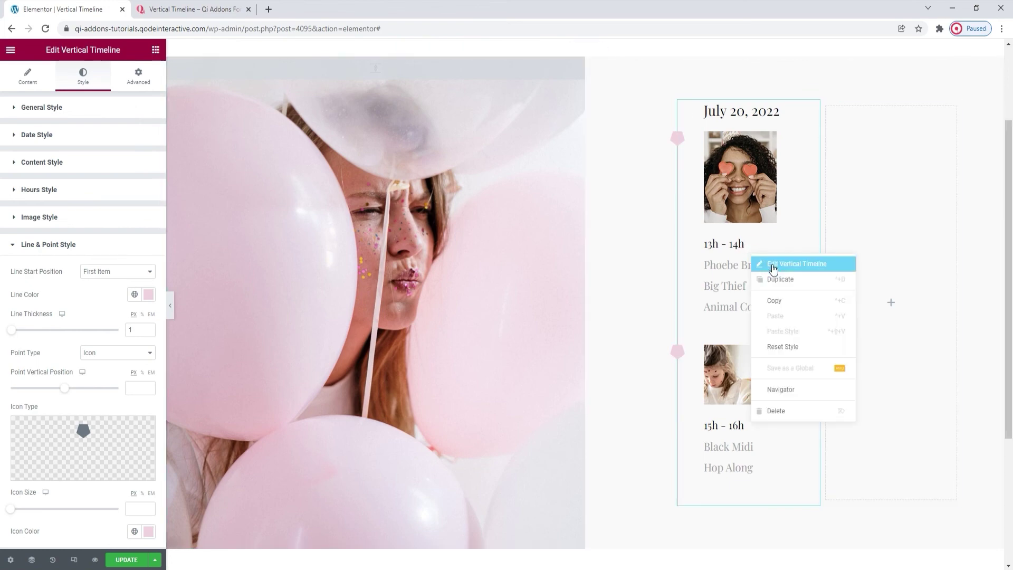
pyautogui.click(786, 281)
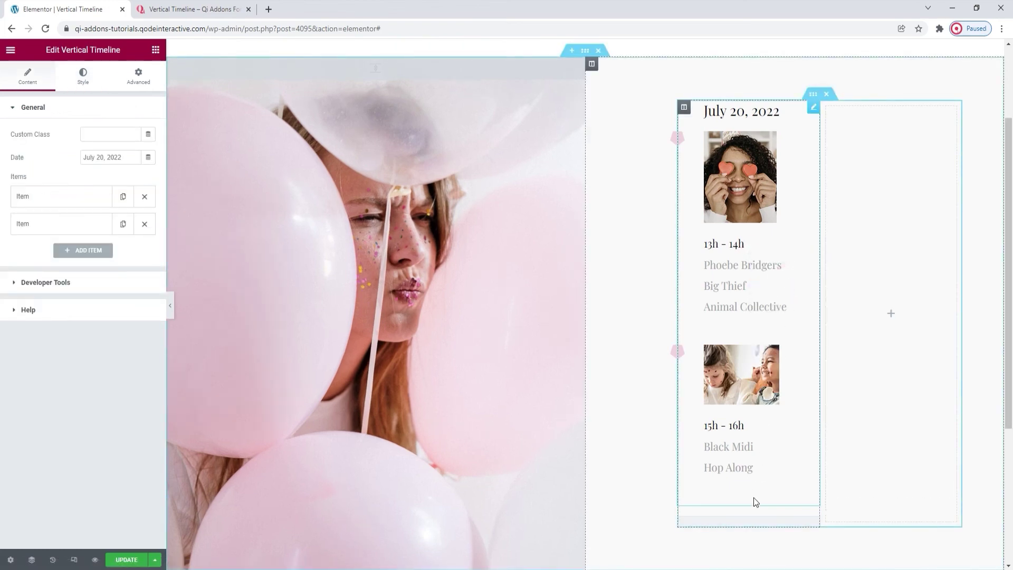
# Place the copy in the right column, save the page, then view the live Qi Addons tab
pyautogui.moveTo(738, 559); pyautogui.dragTo(869, 247)
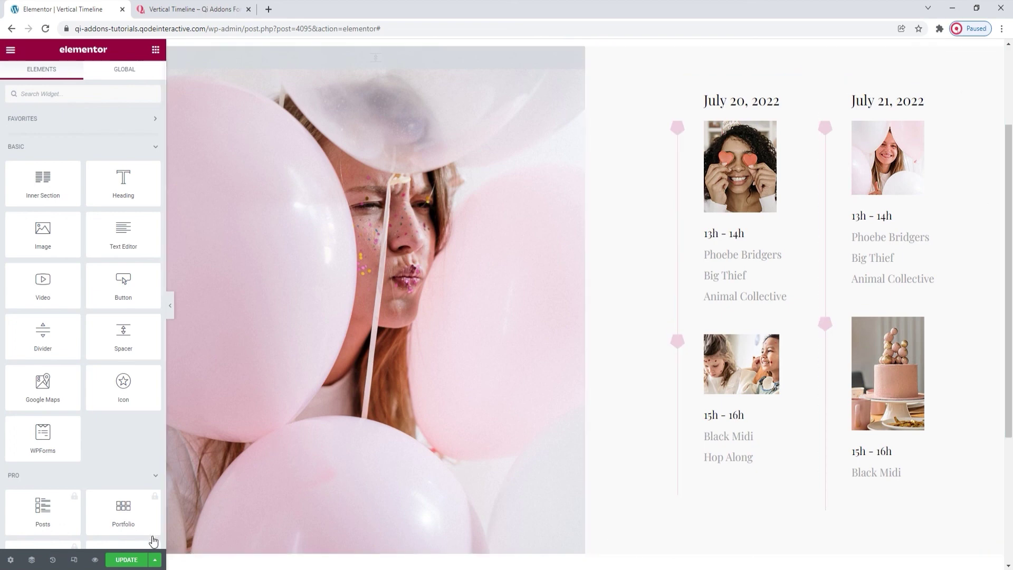
pyautogui.click(142, 559)
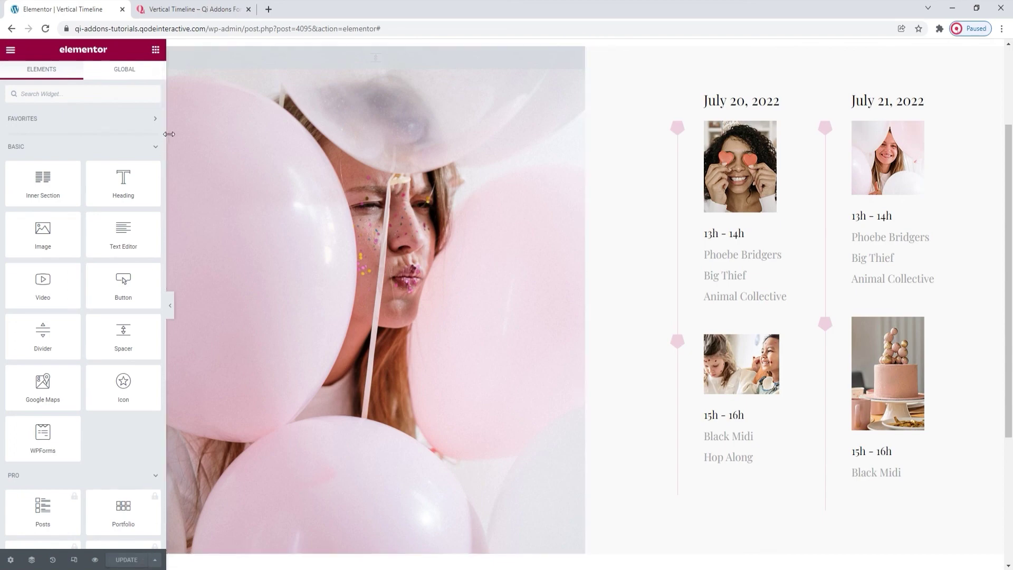
pyautogui.click(190, 9)
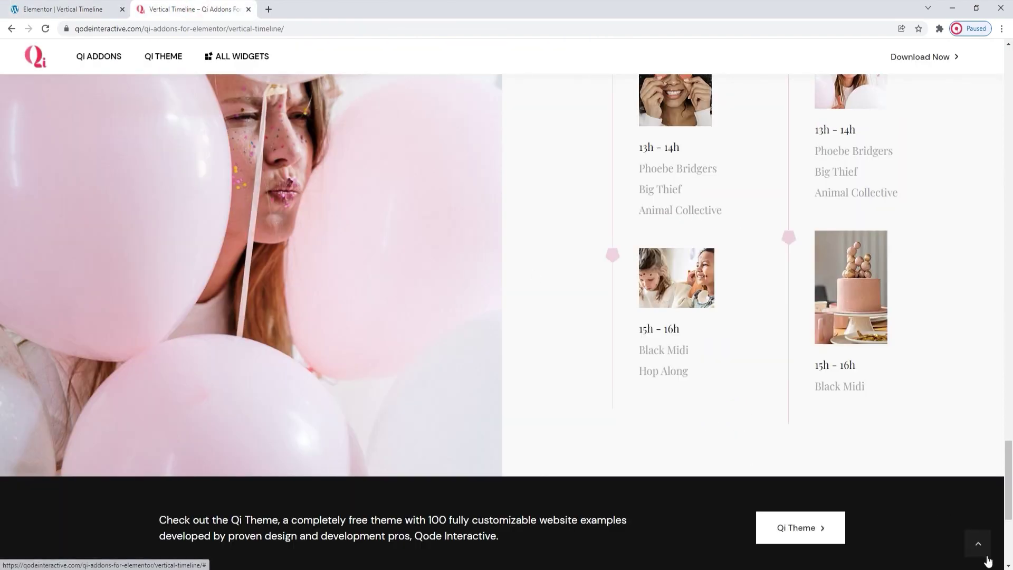
pyautogui.click(979, 545)
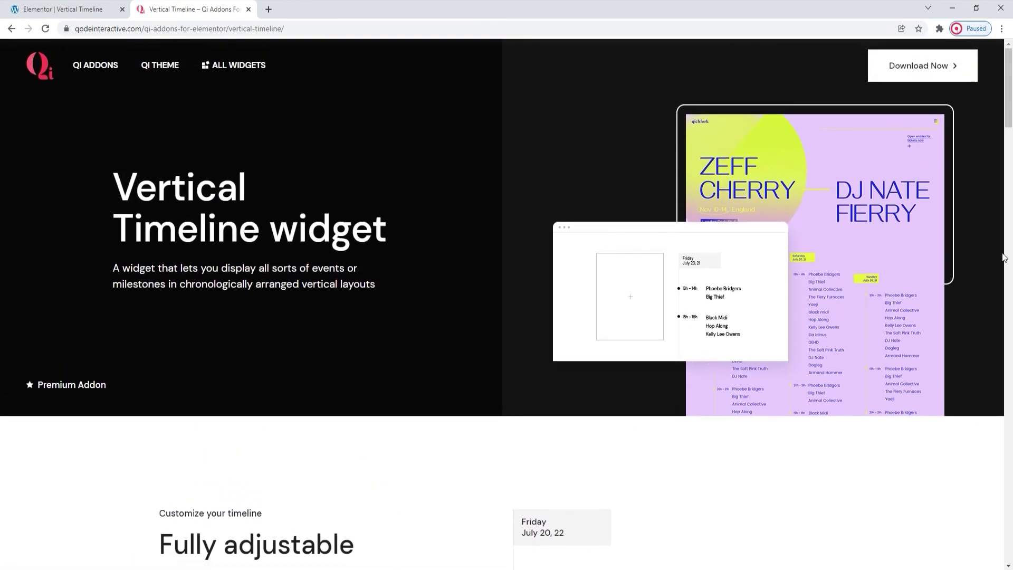
pyautogui.moveTo(1004, 107); pyautogui.dragTo(1011, 172)
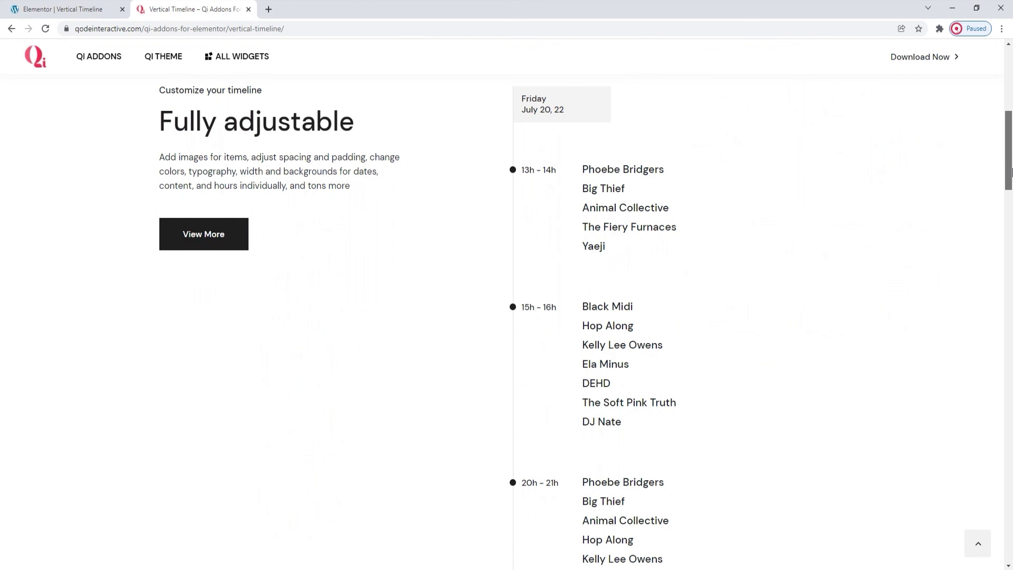
pyautogui.moveTo(1011, 171); pyautogui.dragTo(1011, 393)
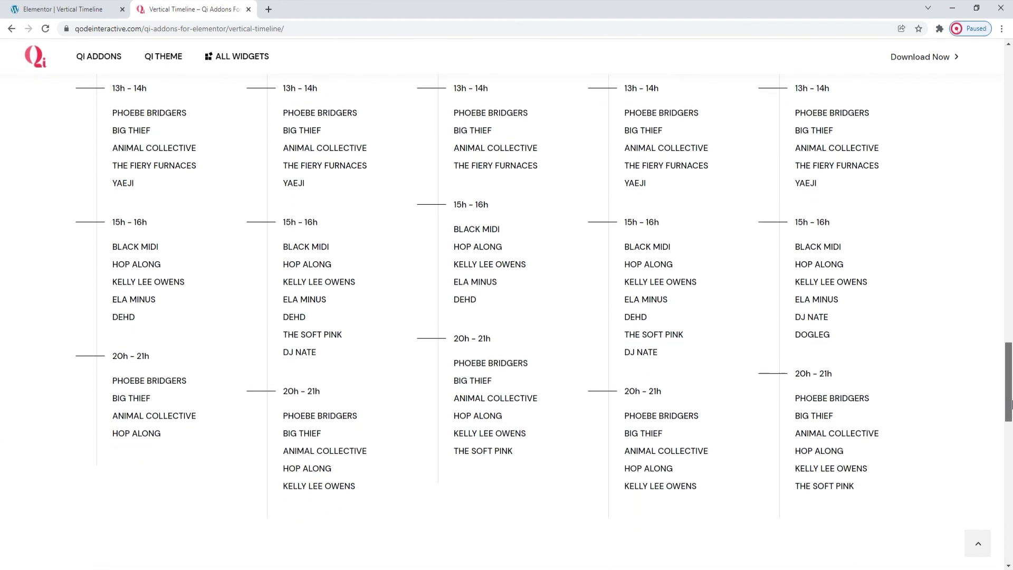
pyautogui.moveTo(1011, 404); pyautogui.dragTo(1011, 501)
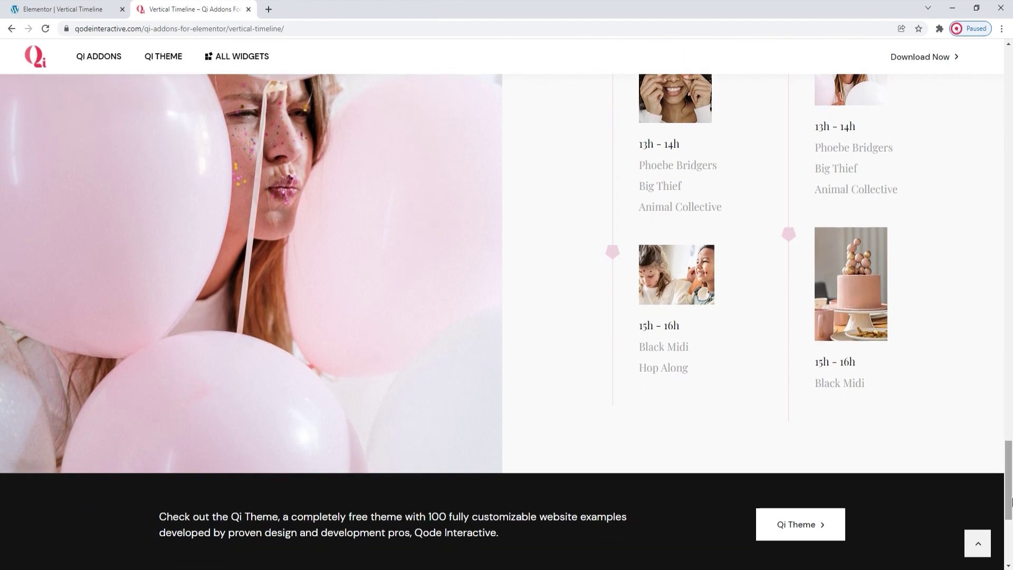